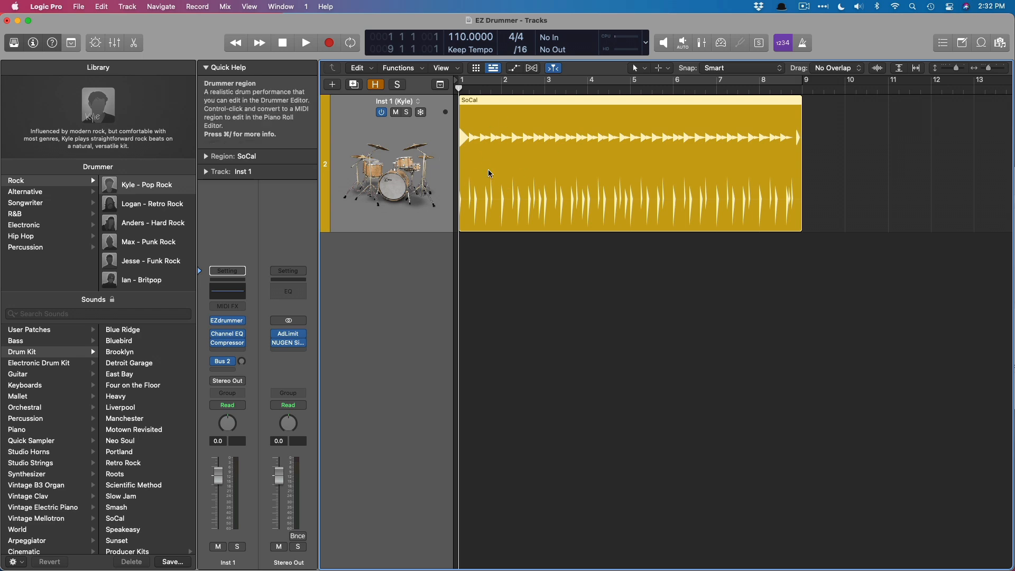
Create a new Drummer track in the Rock genre and solo it
key(alt+super+n)
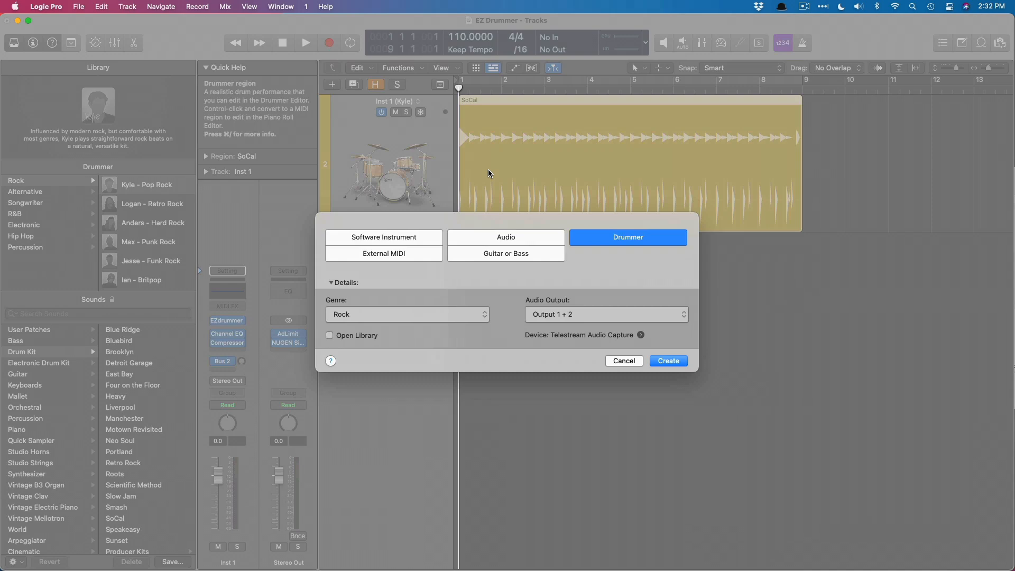
key(Return)
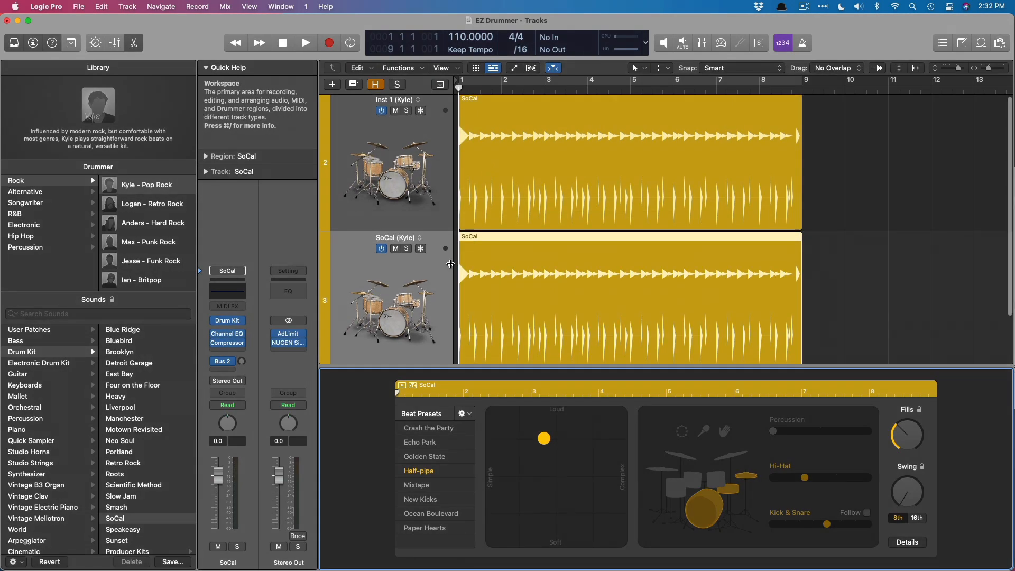
click(406, 249)
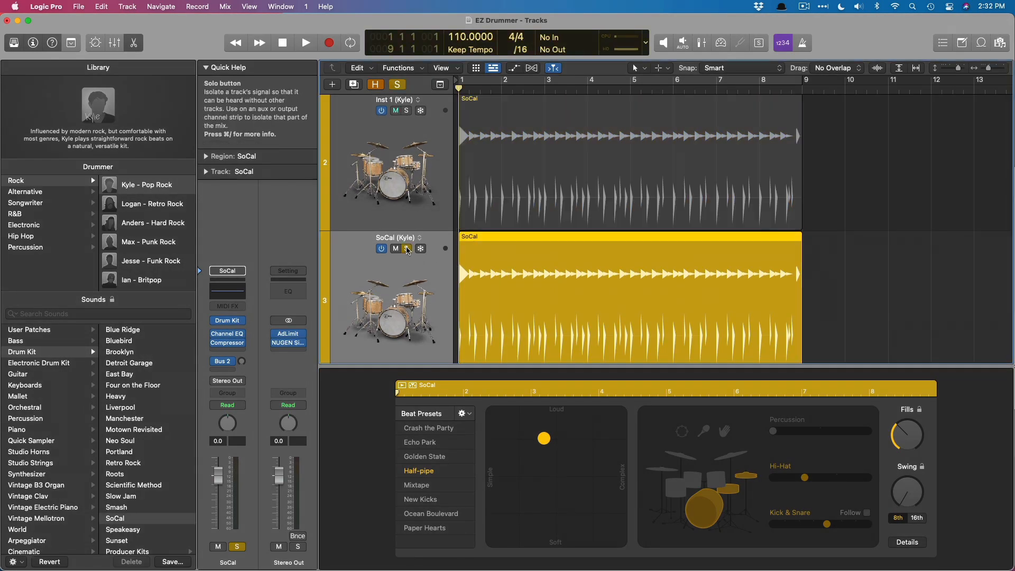
Open the soloed track's Drum Kit Designer instrument and examine the track's single channel strip in the mixer
click(232, 321)
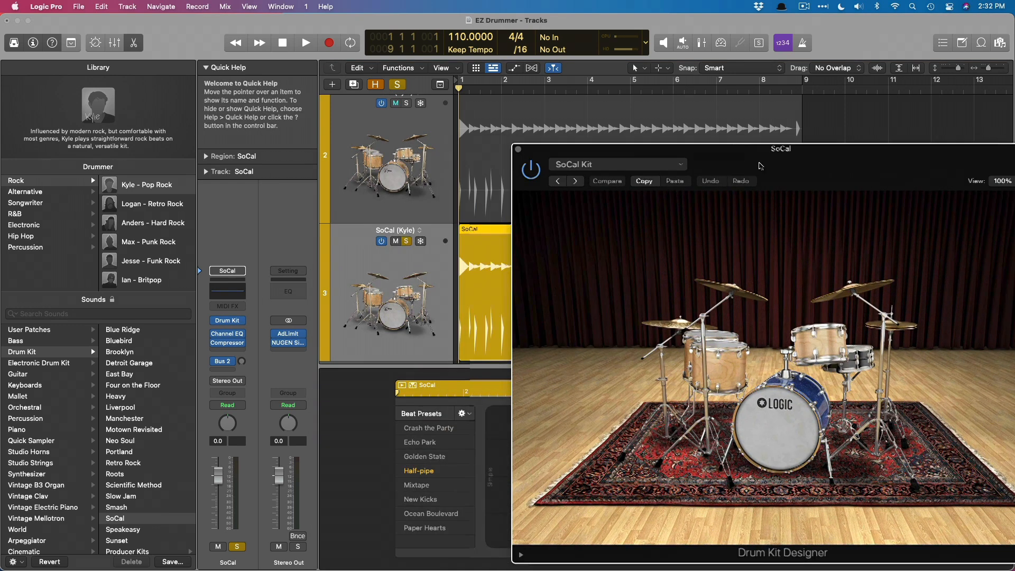
drag(759, 166, 854, 182)
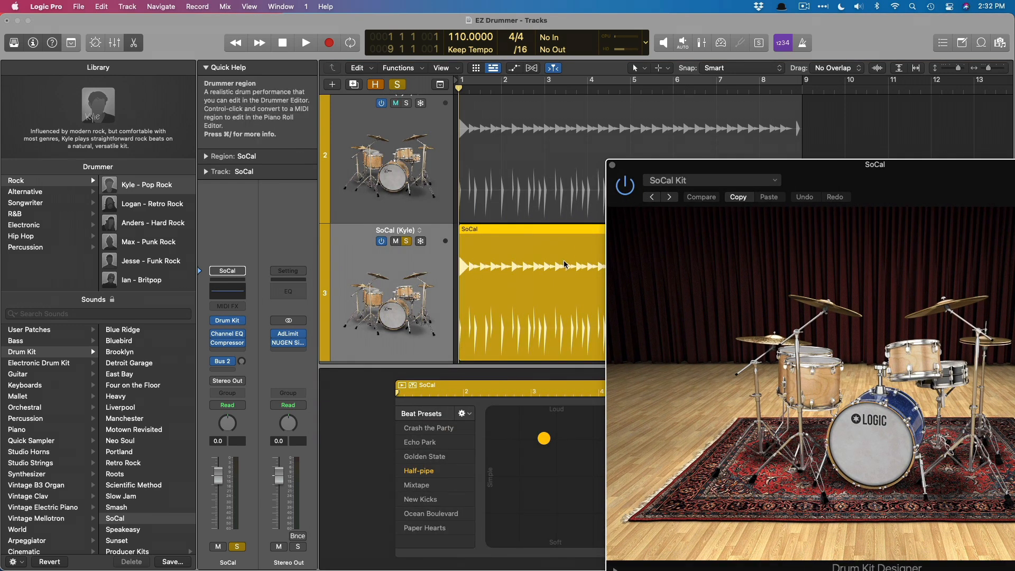
key(super+w)
key(x)
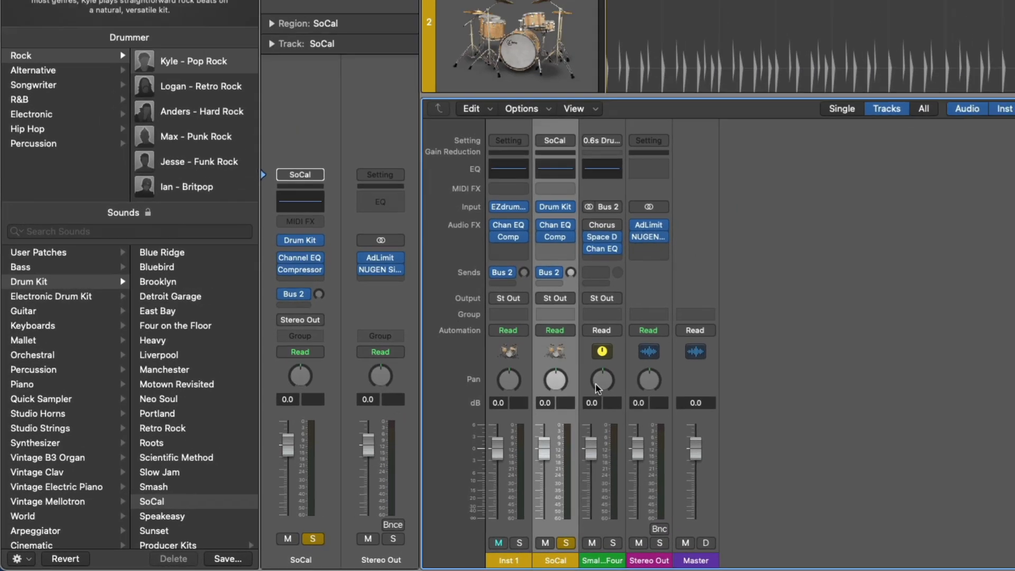
key(x)
key(v)
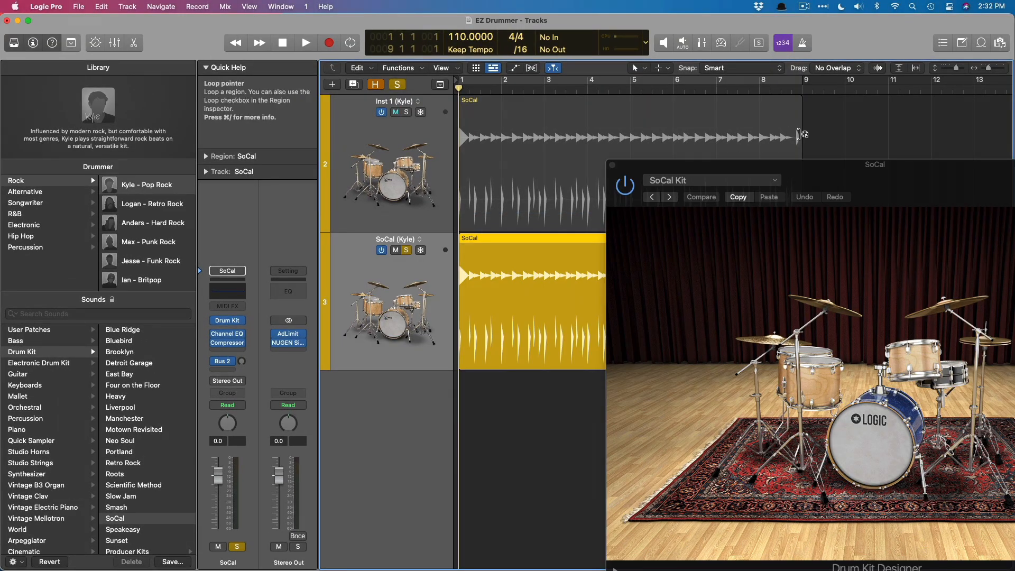
Audition the soloed SoCal drummer track with the Drum Kit Designer in view, and close the instrument window
key(space)
drag(816, 182, 696, 173)
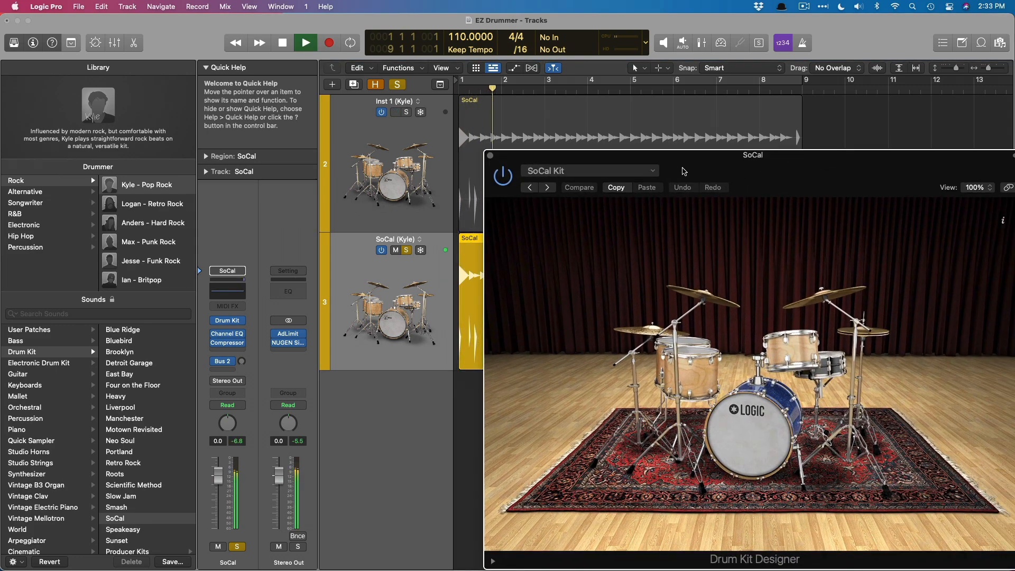
key(space)
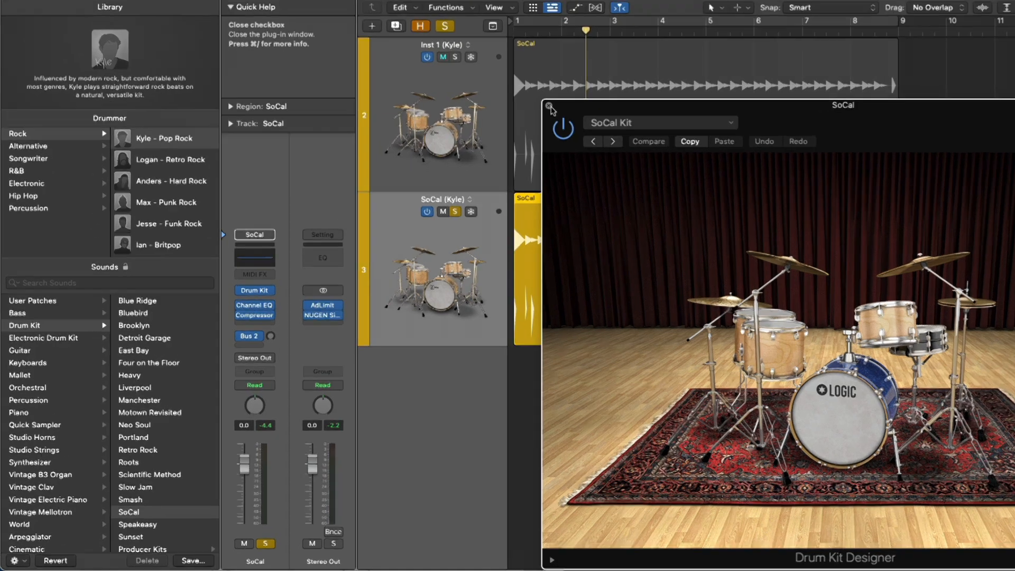
click(490, 156)
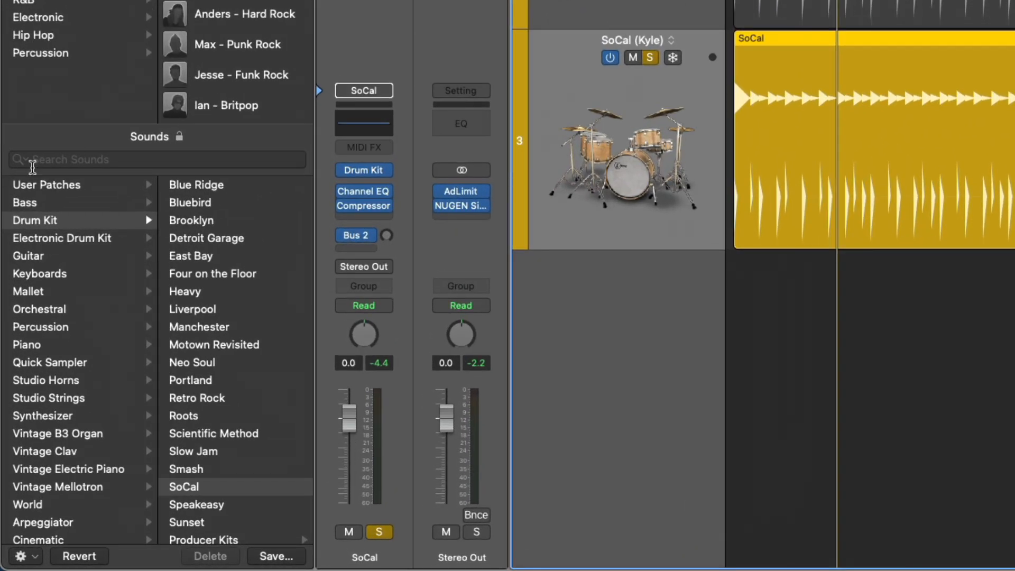
Load the SoCal+ patch from the Producer Kits onto the soloed drummer track
scroll(191, 257, down, 1)
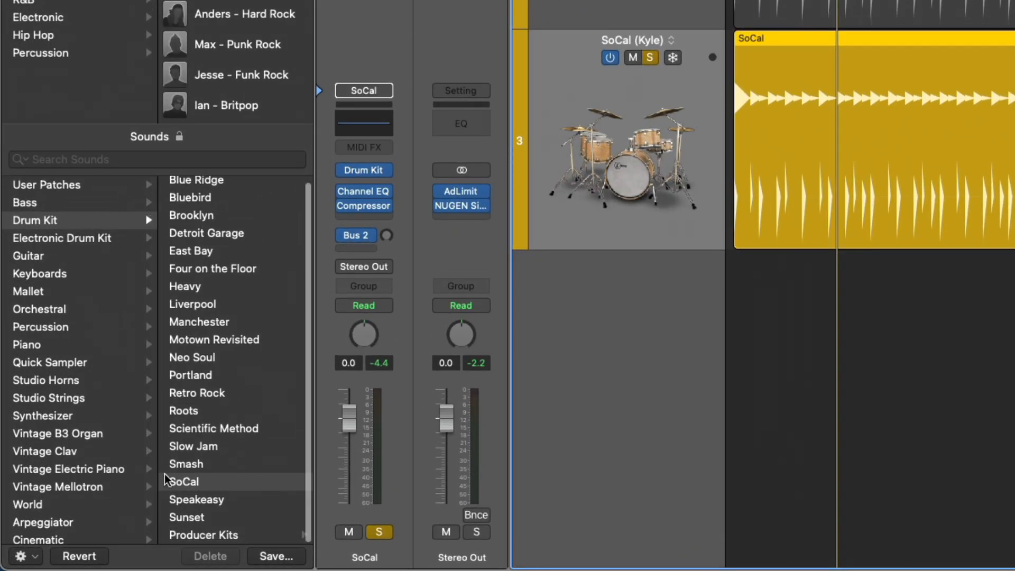
click(191, 531)
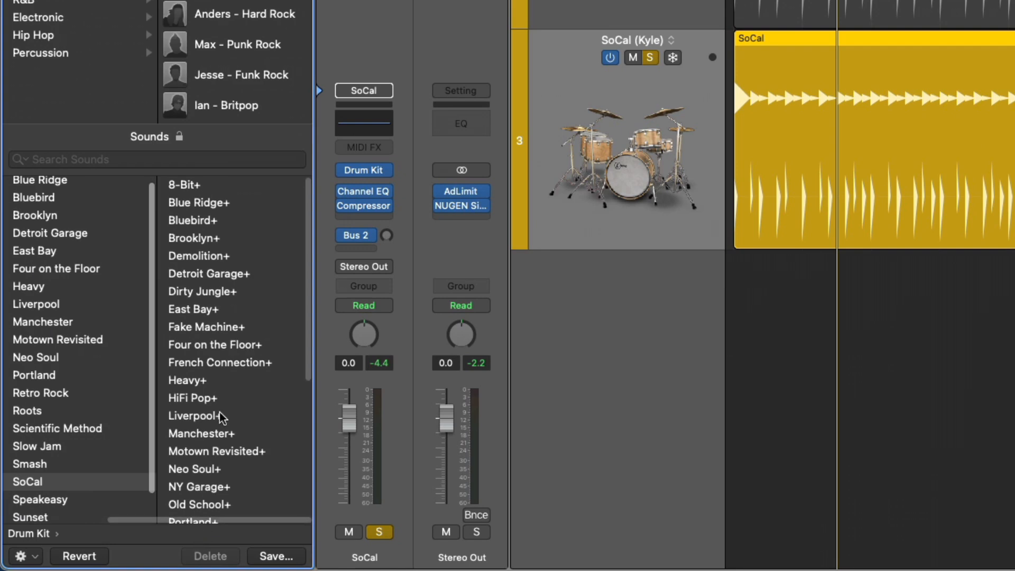
scroll(212, 417, down, 5)
click(203, 427)
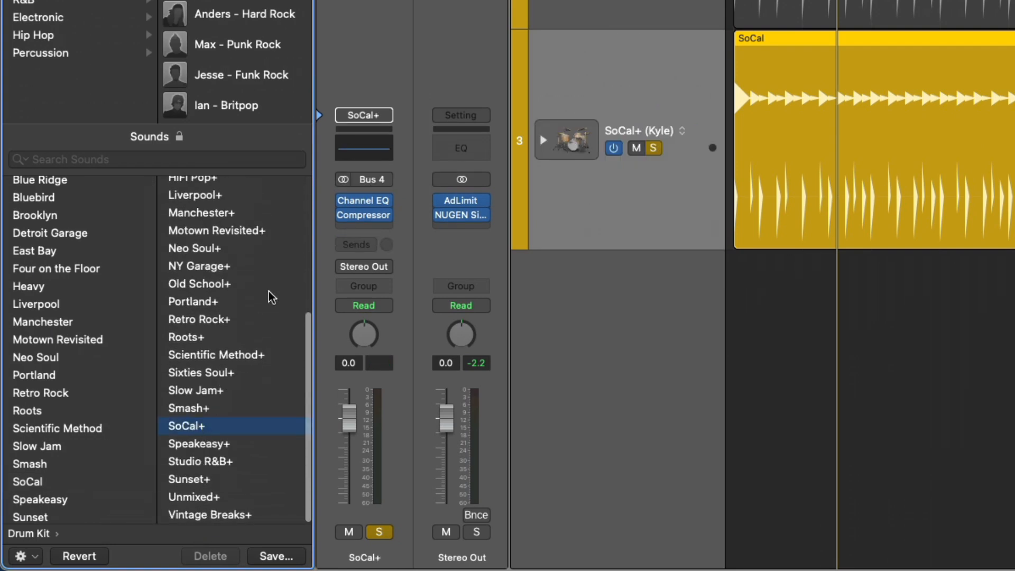
Expand the SoCal+ track stack, select its Overheads subtrack and examine the individual drum channels in the mixer
click(542, 140)
scroll(447, 249, down, 5)
click(344, 130)
key(x)
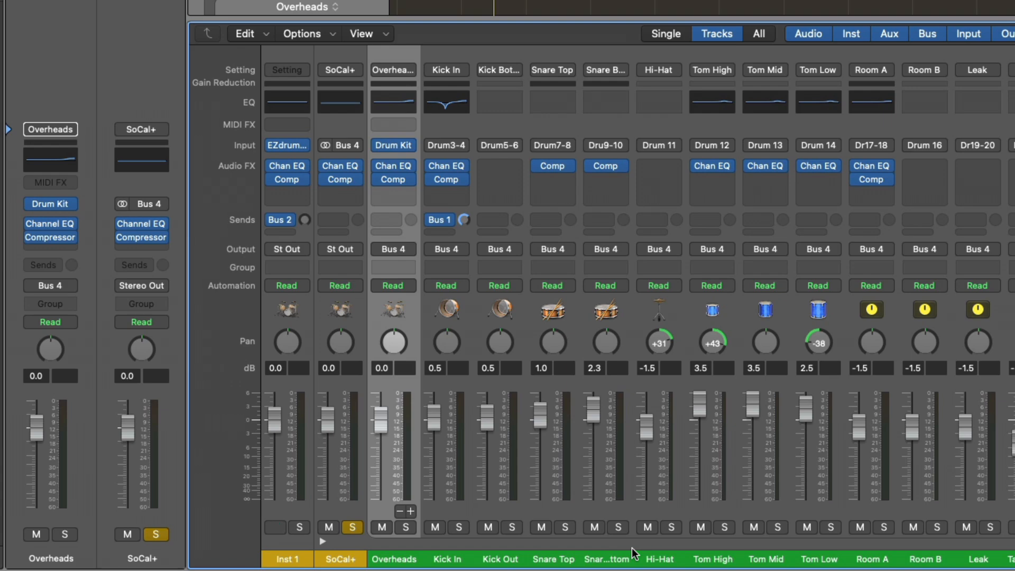
key(x)
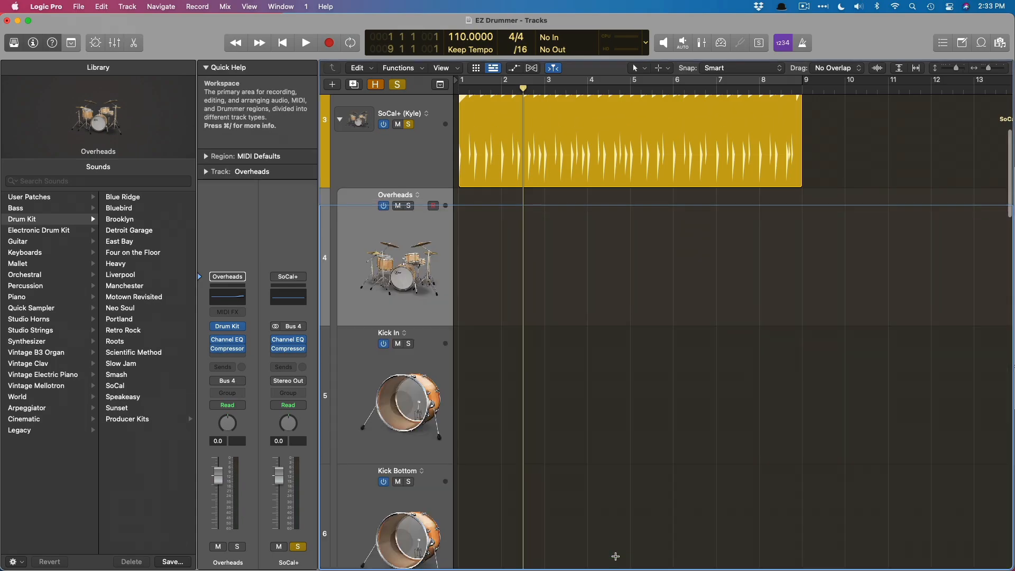
Delete the SoCal+ drummer region and its track stack
scroll(510, 379, up, 5)
click(422, 263)
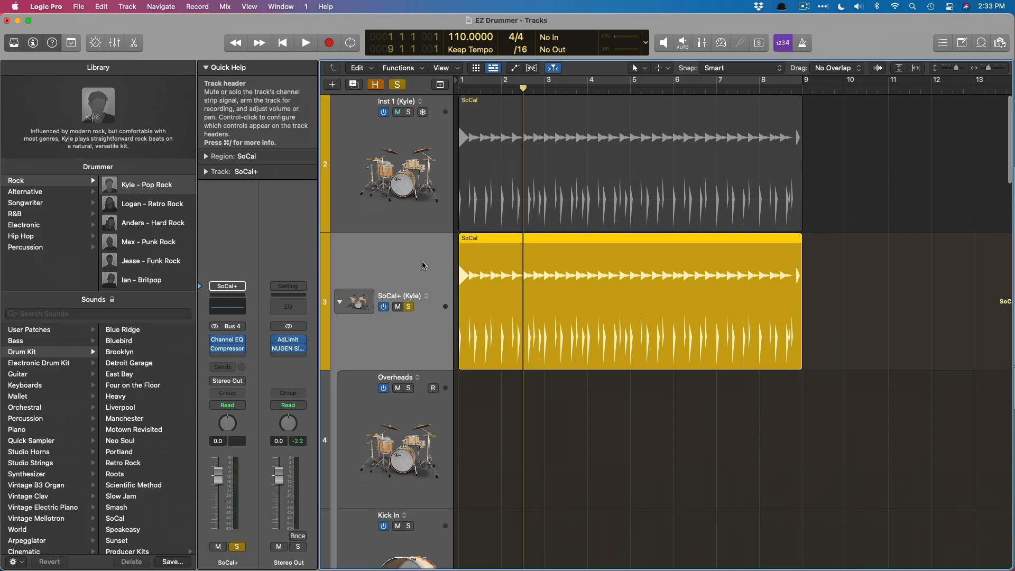
key(Delete)
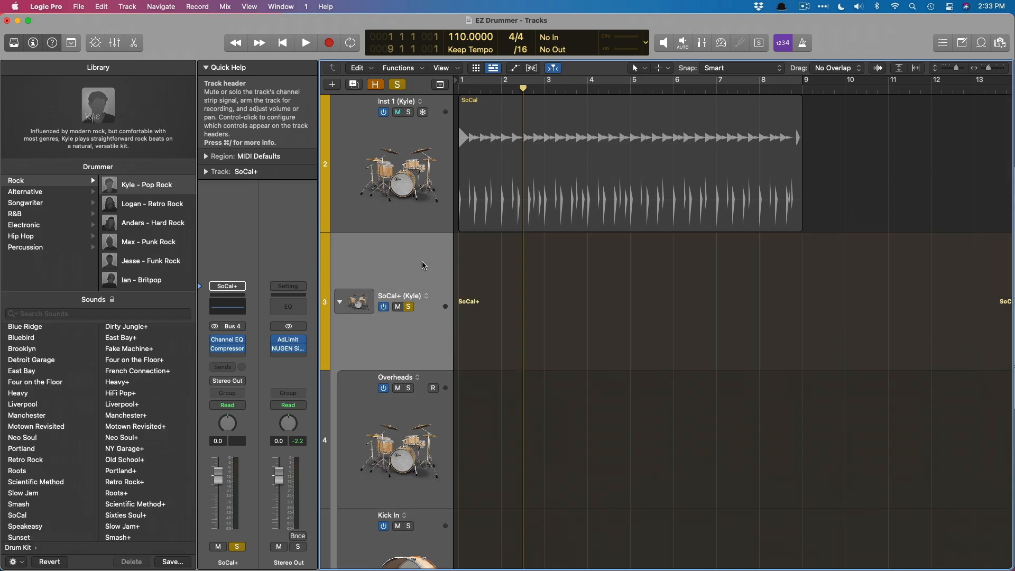
key(super+BackSpace)
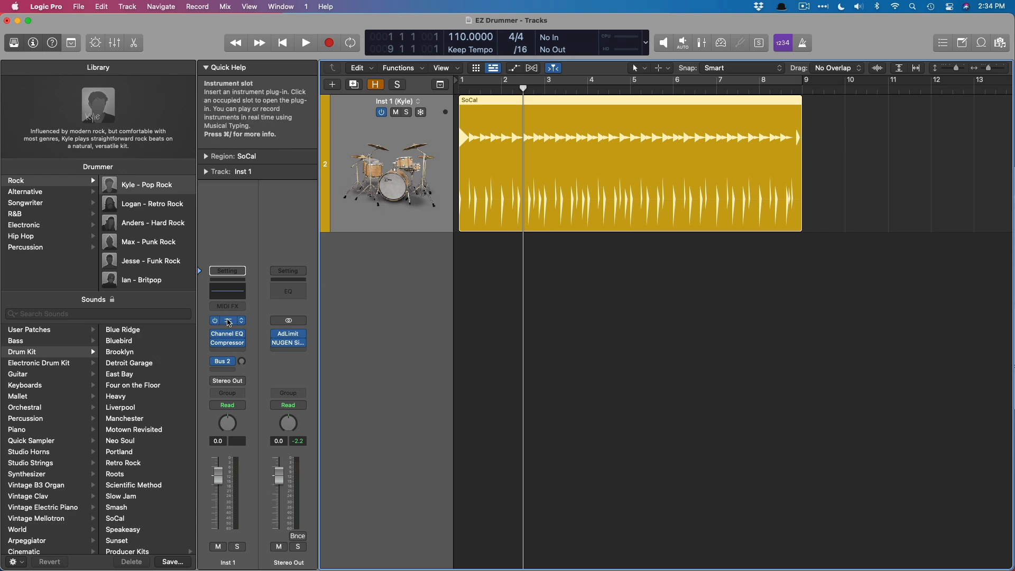
Open EZdrummer on the Inst 1 track, audition the drummer region through it, and close the plug-in window
click(229, 321)
drag(748, 154, 863, 141)
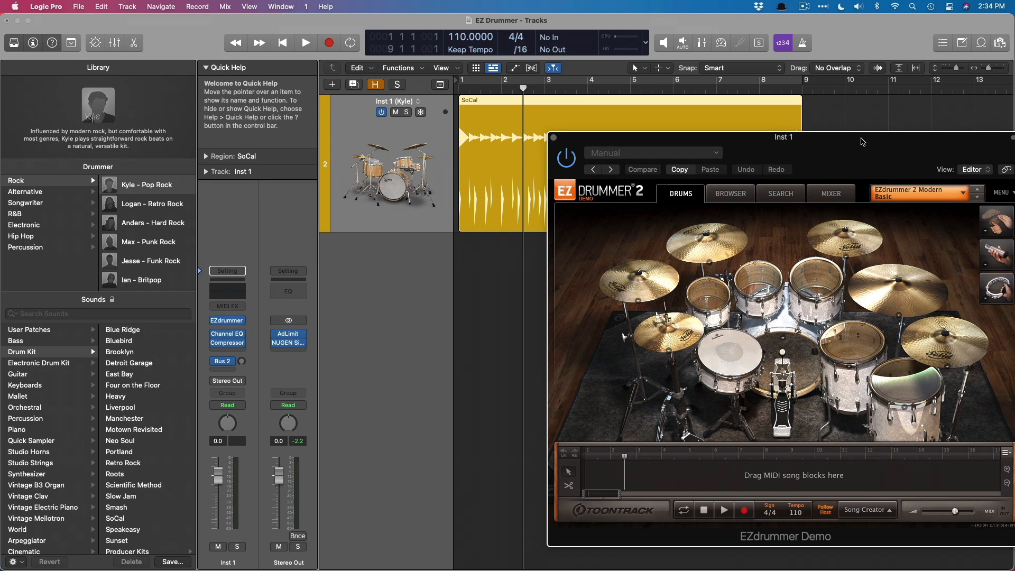
key(space)
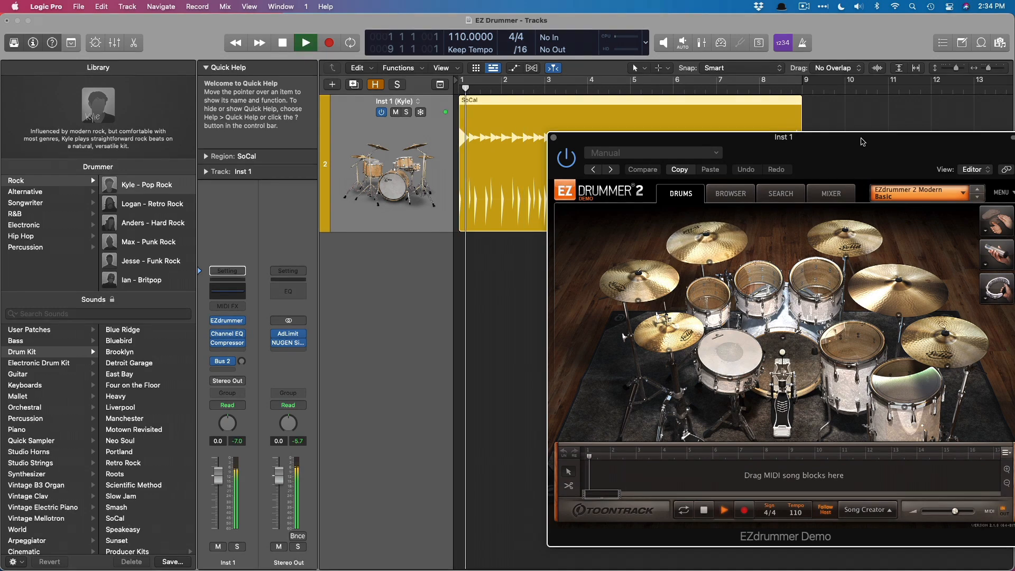
drag(839, 141, 767, 151)
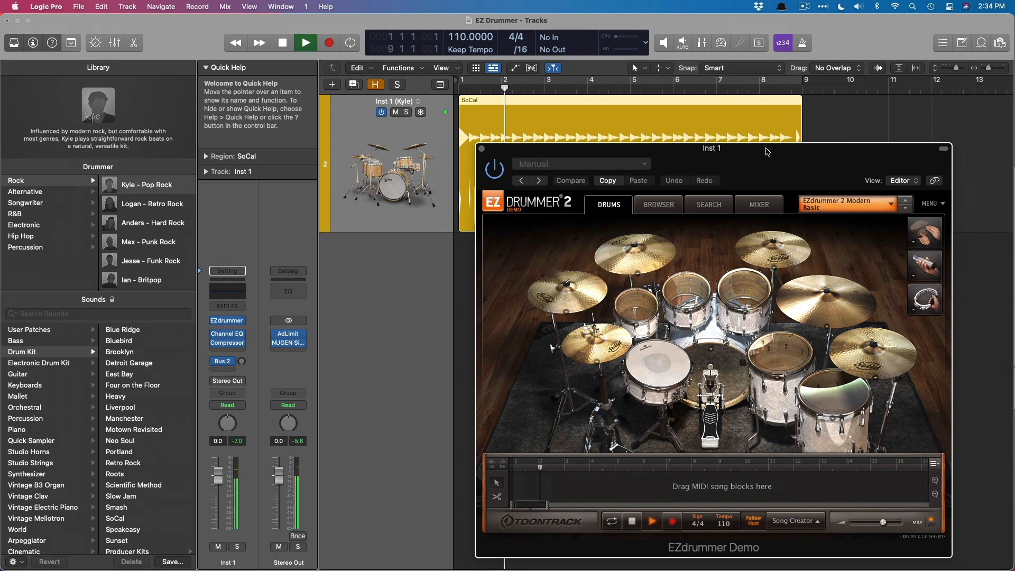
key(space)
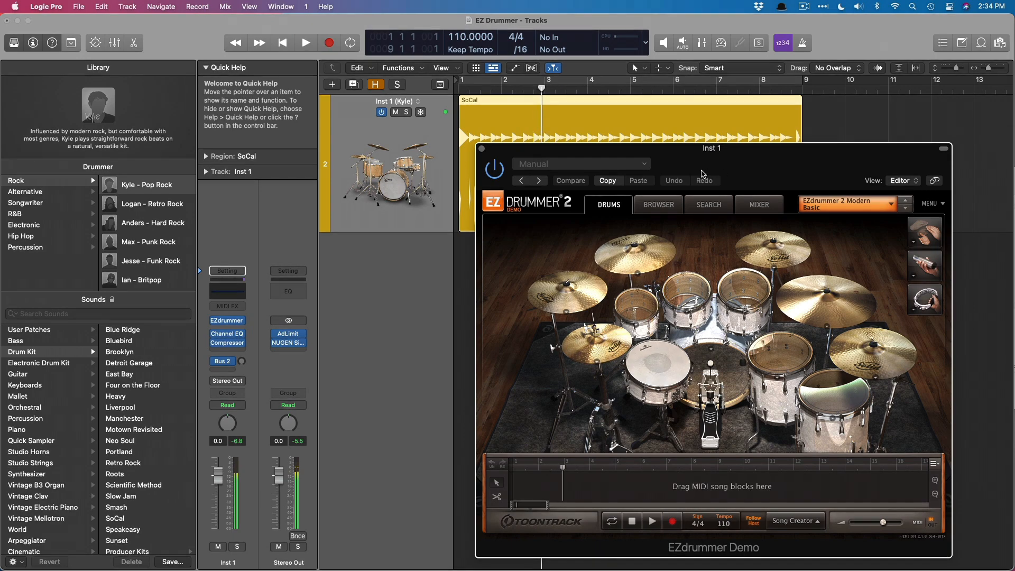
click(481, 148)
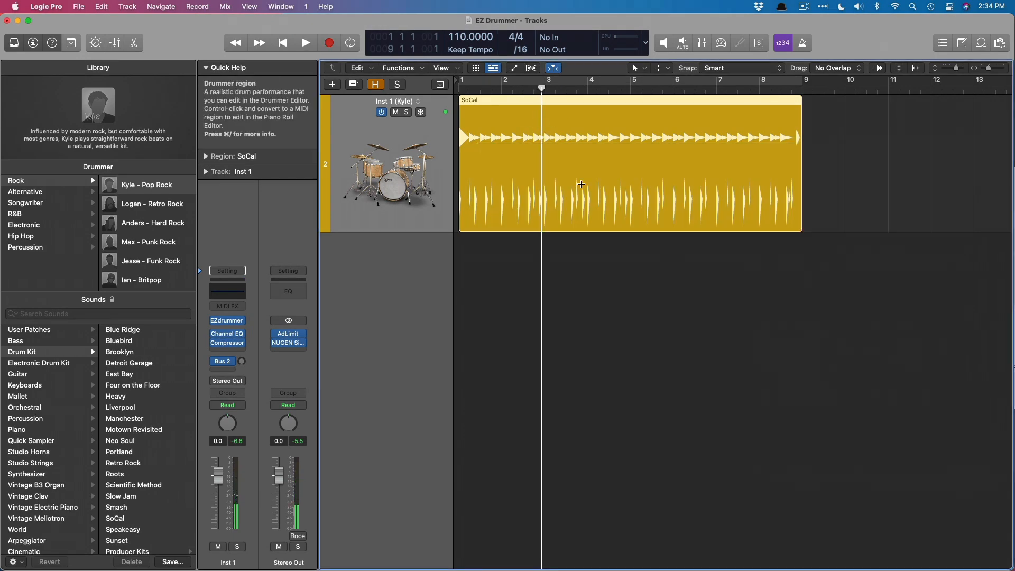
Convert the SoCal Drummer region on the Inst 1 track to a MIDI region
right_click(562, 121)
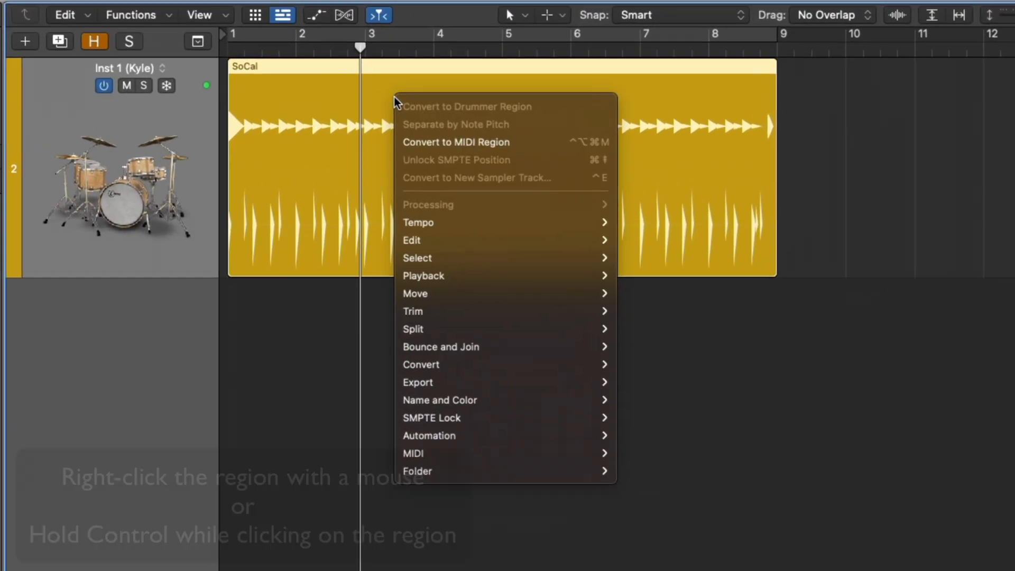
mouse_move(428, 364)
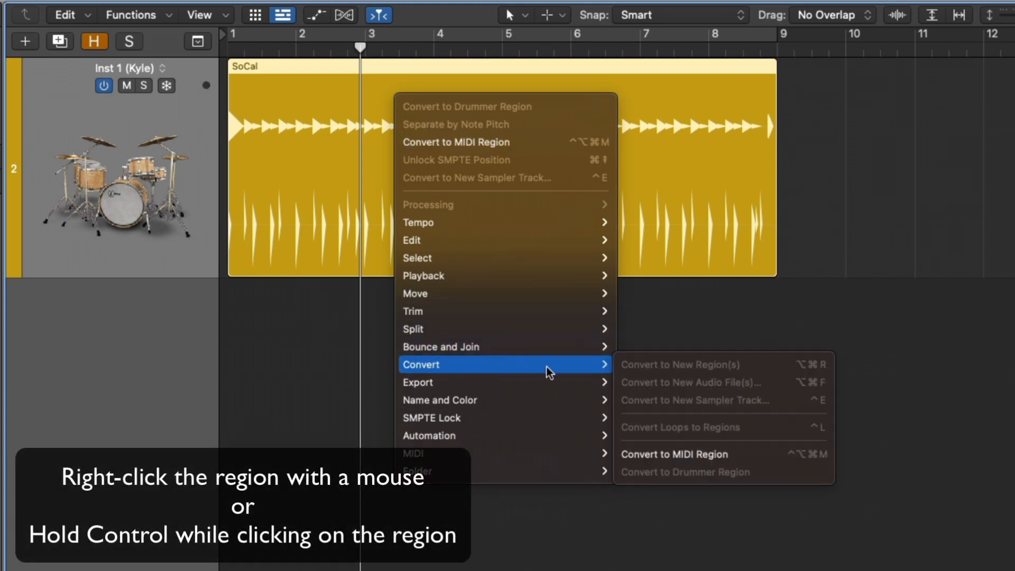
click(635, 456)
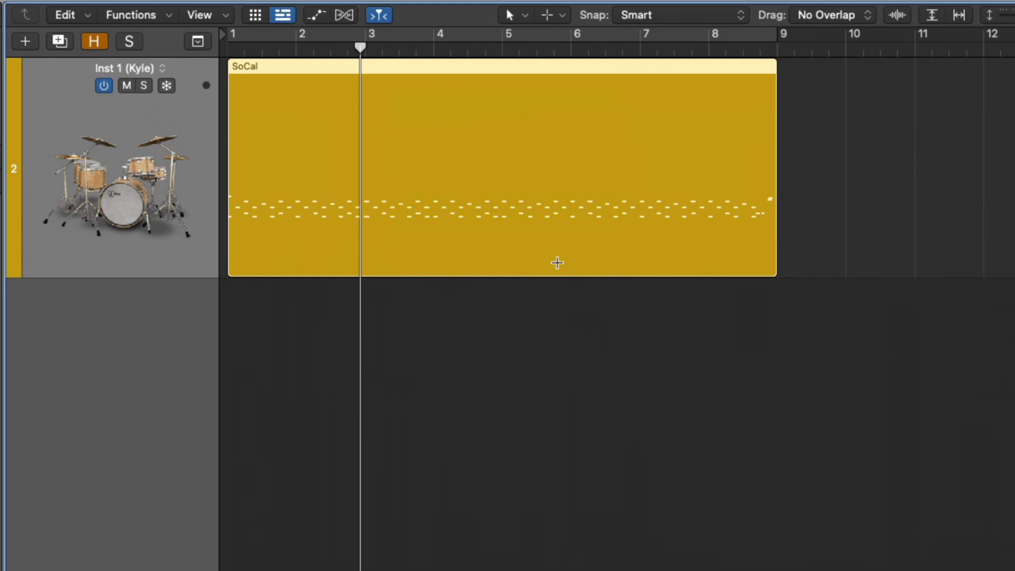
Examine the converted SoCal region's drum notes in the Piano Roll, and close the editor
double_click(471, 106)
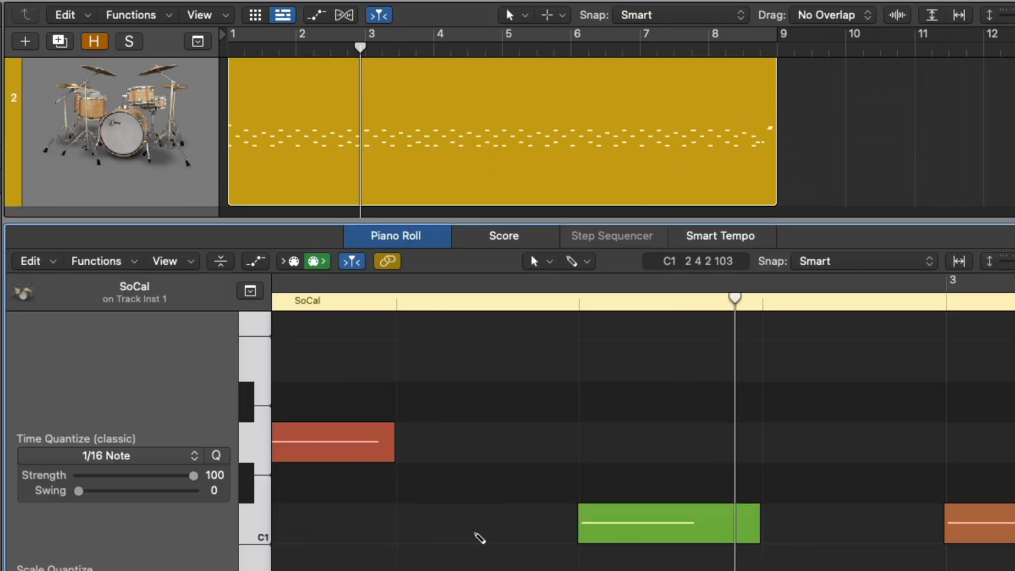
key(super+Left)
key(super+Left)
key(super+Left)
key(super+Left)
key(super+Left)
key(super+Up)
key(super+Up)
key(super+Up)
key(super+Left)
key(super+Left)
key(super+Left)
key(super+Left)
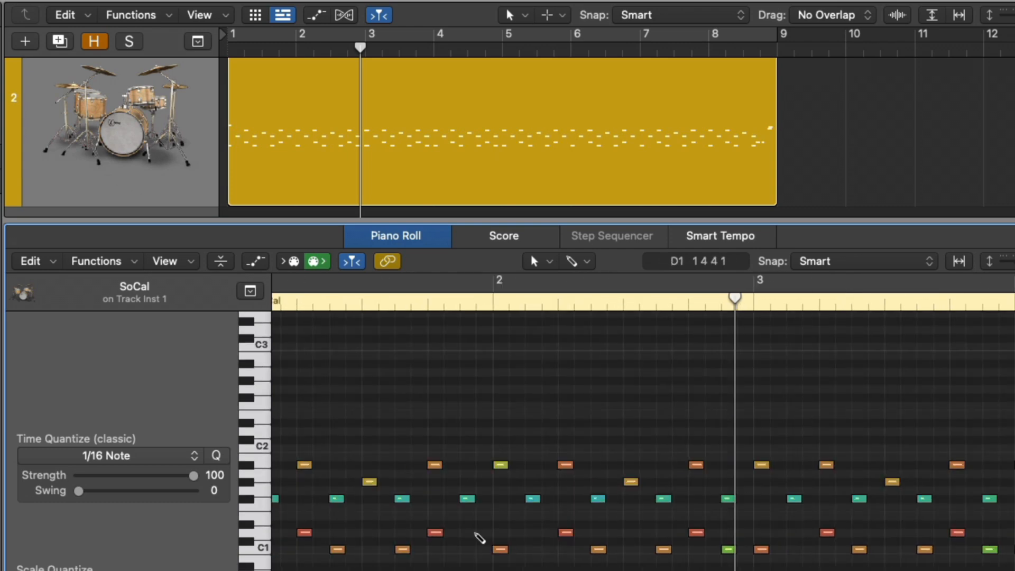
key(e)
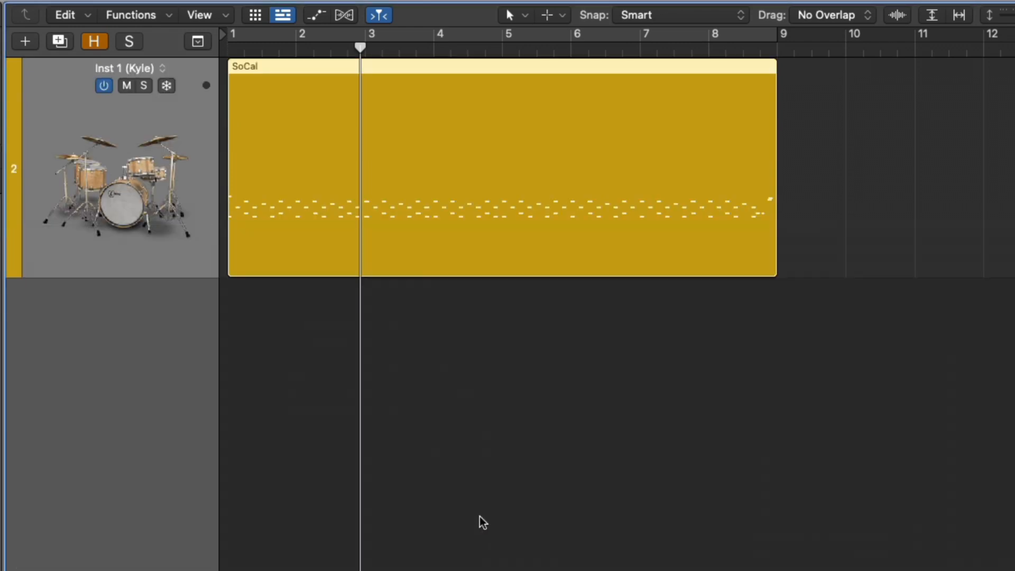
Separate the SoCal MIDI region by note pitch and fit all the resulting tracks in view
right_click(408, 145)
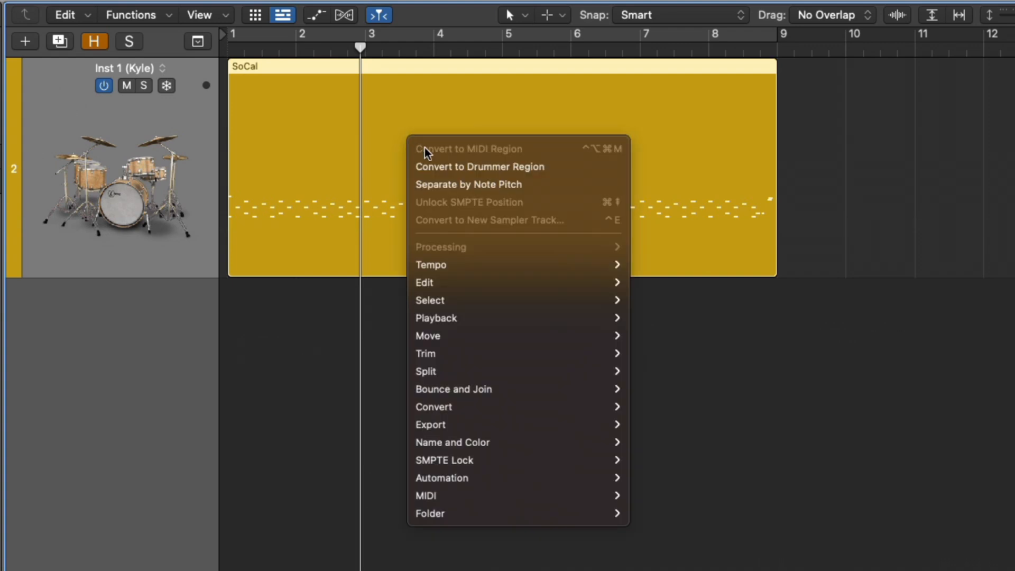
mouse_move(534, 495)
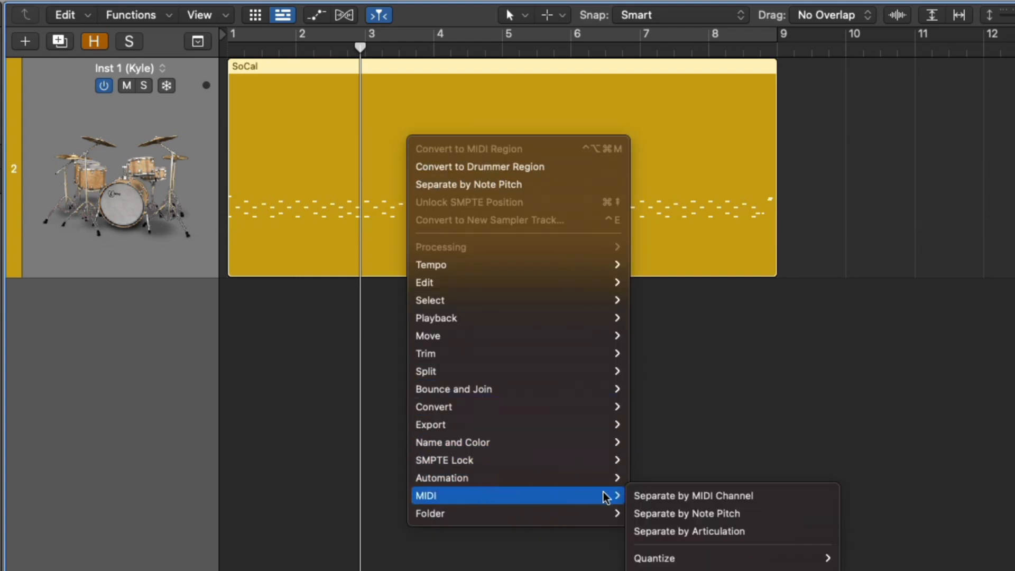
click(637, 513)
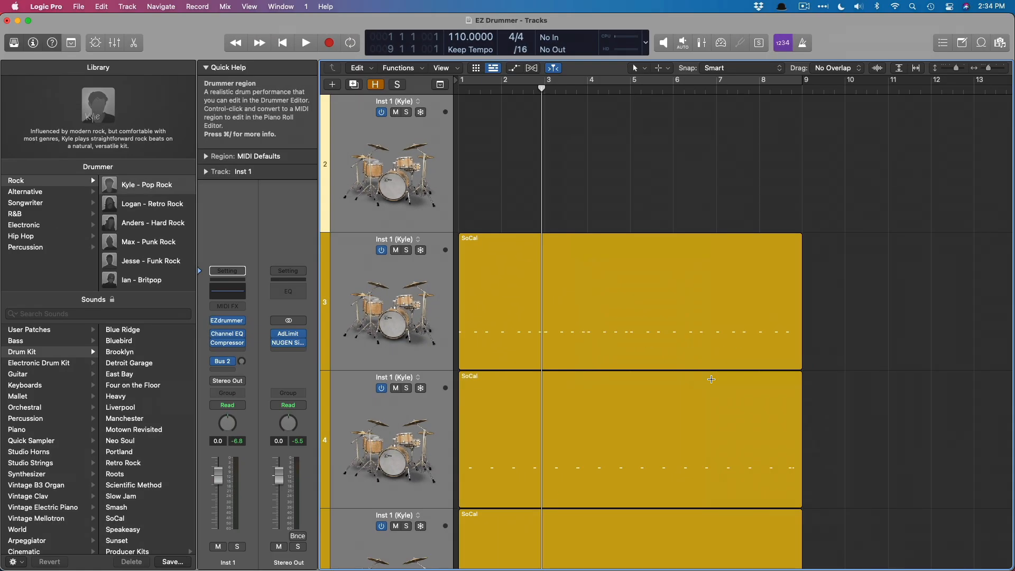
key(super+Up)
key(super+Up)
key(super+Up)
key(super+Up)
key(super+Up)
key(super+Up)
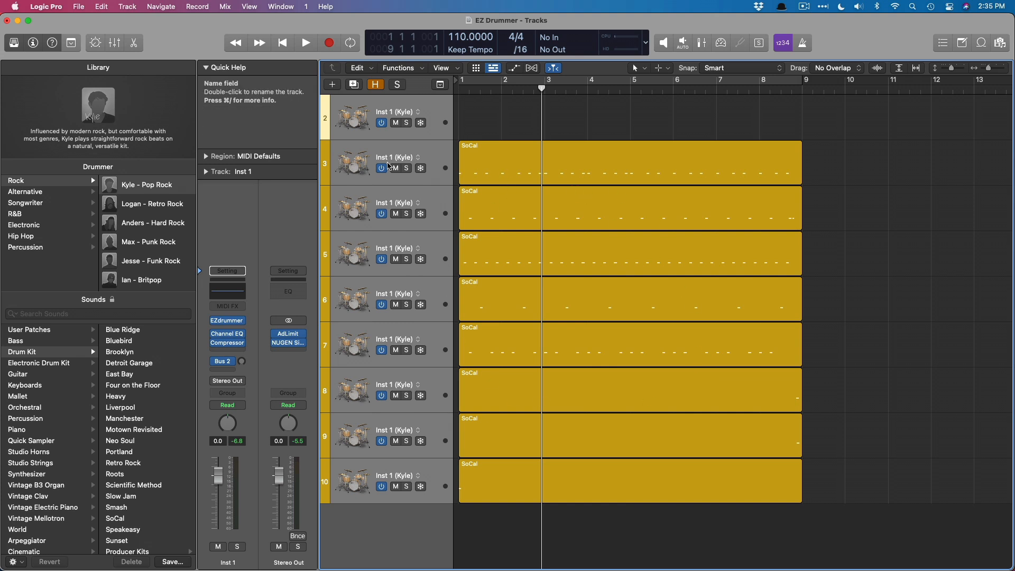
Select track 4 among the separated tracks and examine its channel strip in the mixer
click(357, 203)
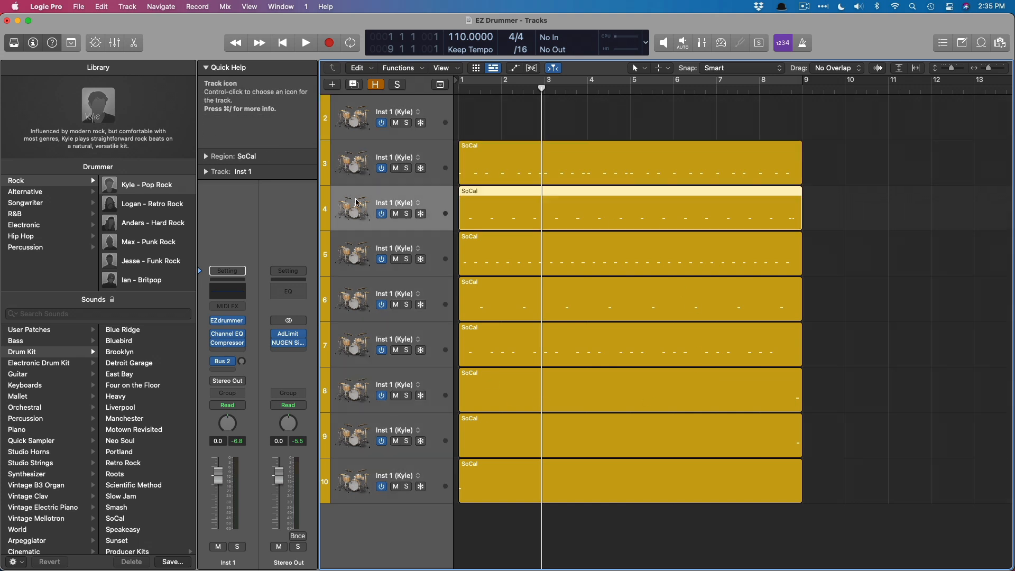
key(x)
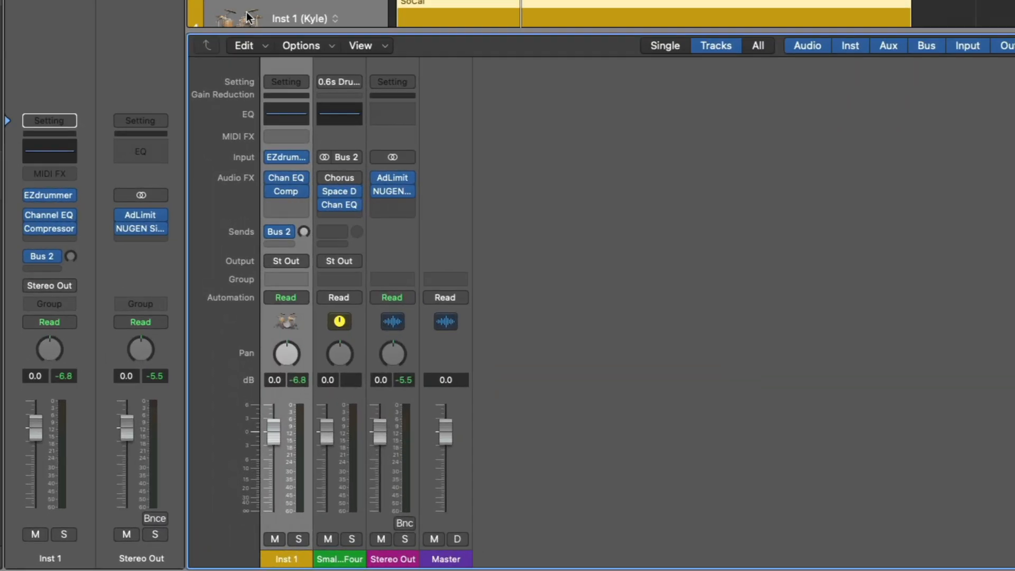
Close the mixer, play the project with track 3 soloed, and clear the solo on all the drum tracks
key(x)
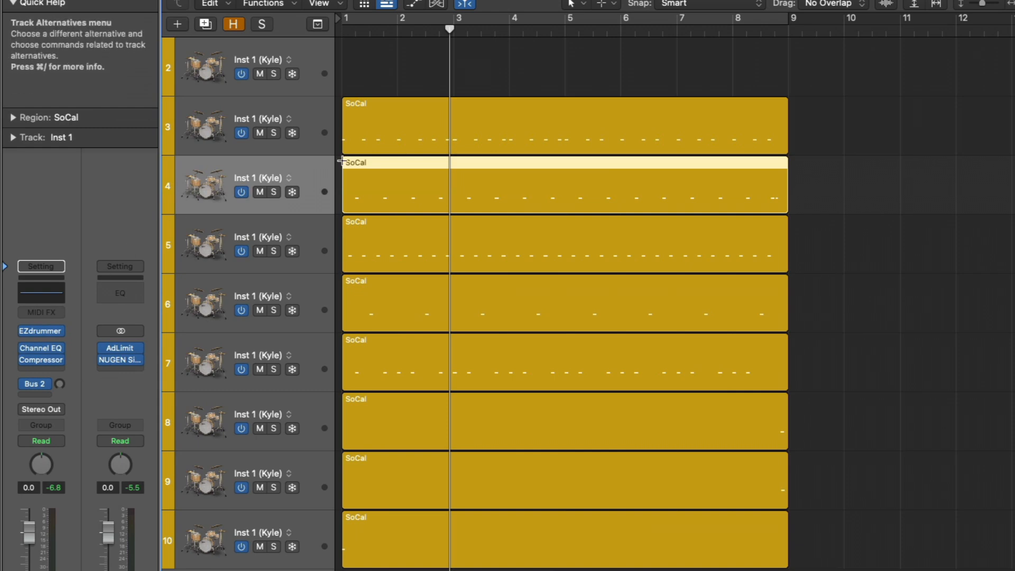
click(207, 55)
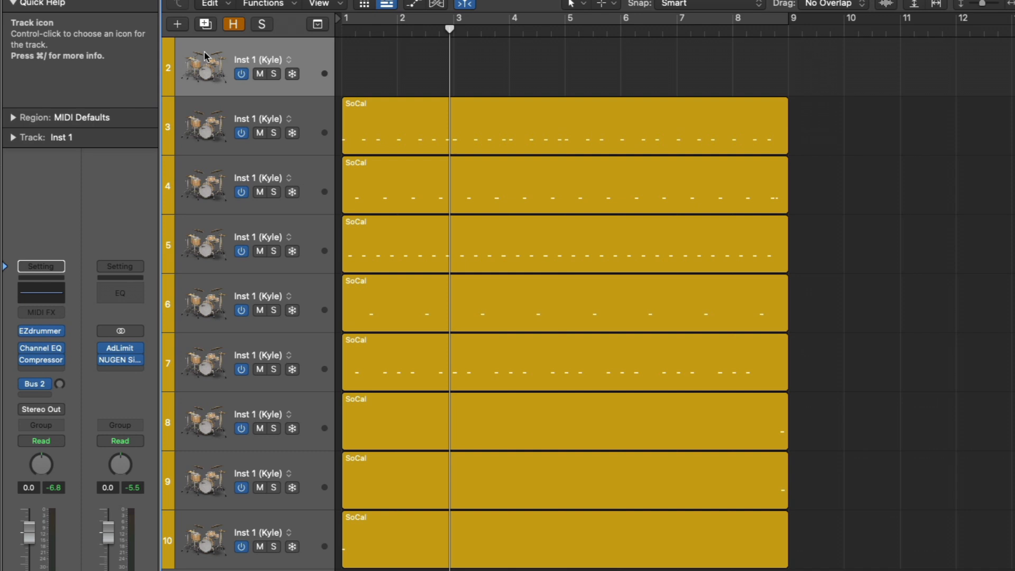
click(275, 132)
key(space)
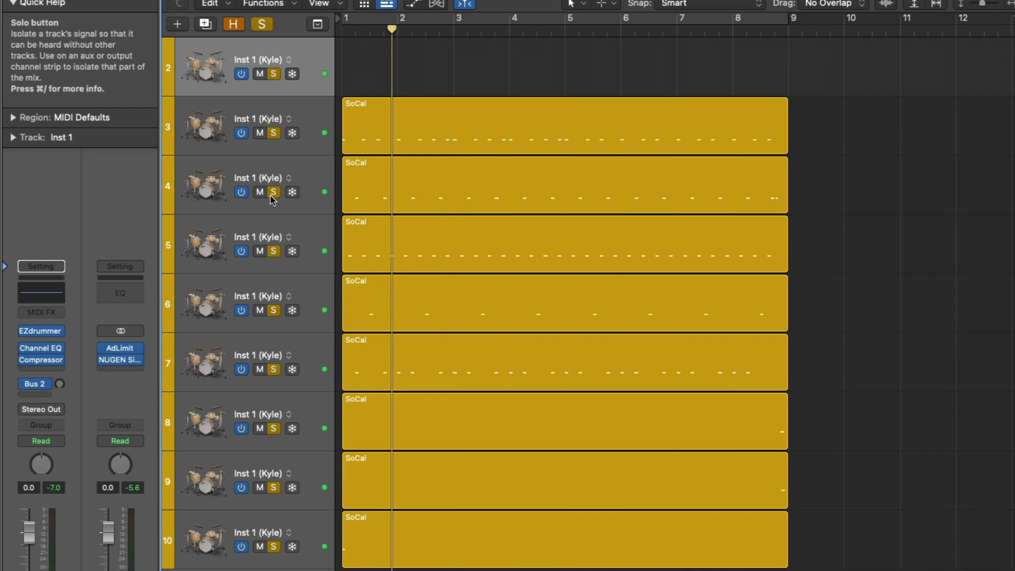
alt+click(271, 196)
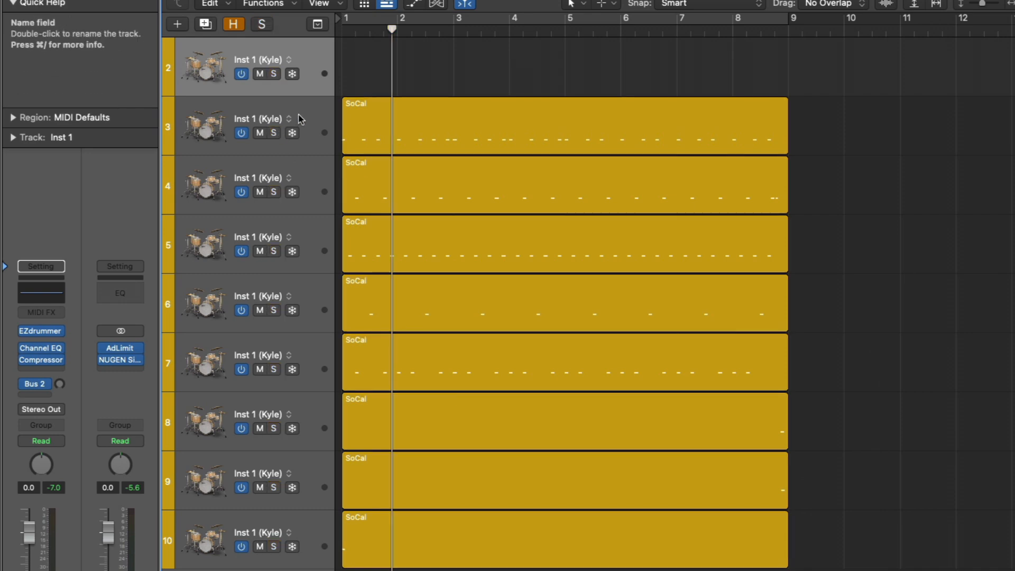
Solo the region on track 3 with solo mode and switch the region solo through tracks 4 and 5
click(317, 118)
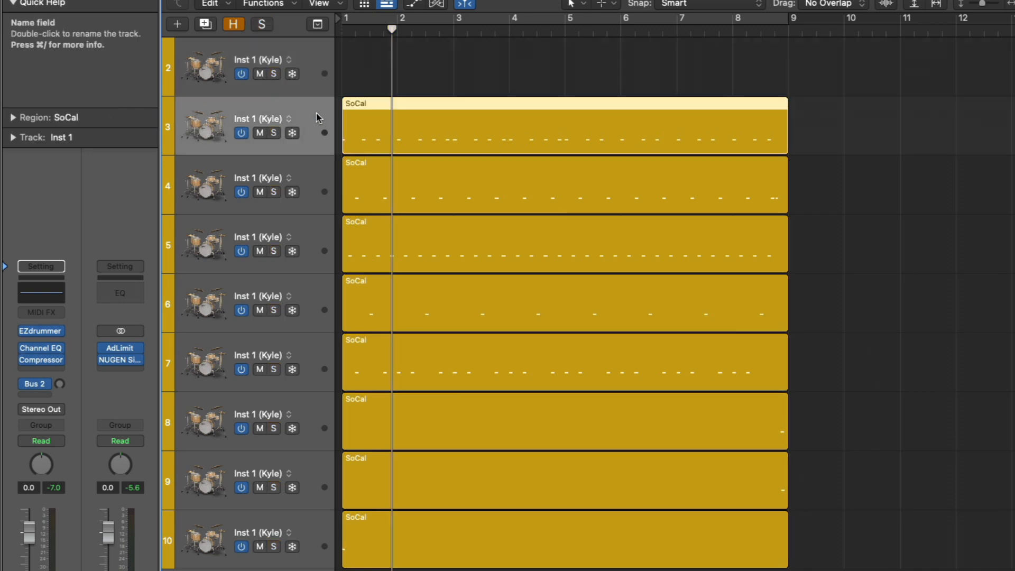
key(ctrl+s)
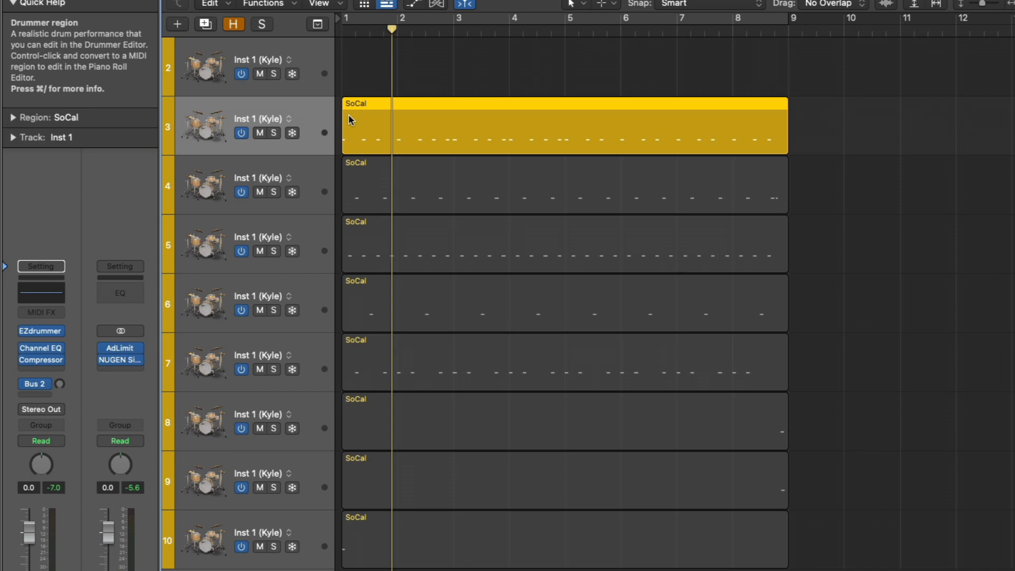
click(288, 170)
click(288, 227)
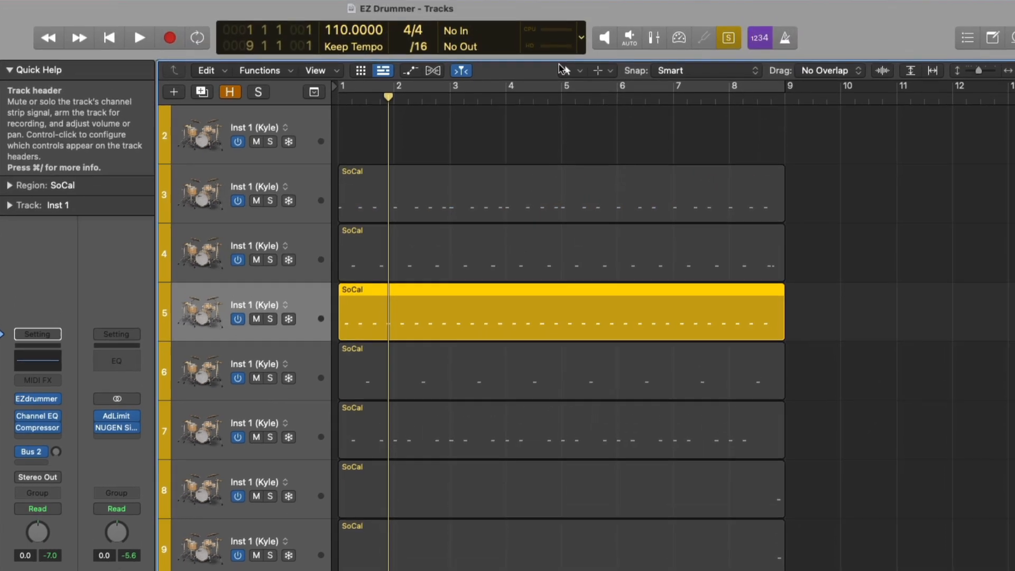
click(729, 34)
click(729, 33)
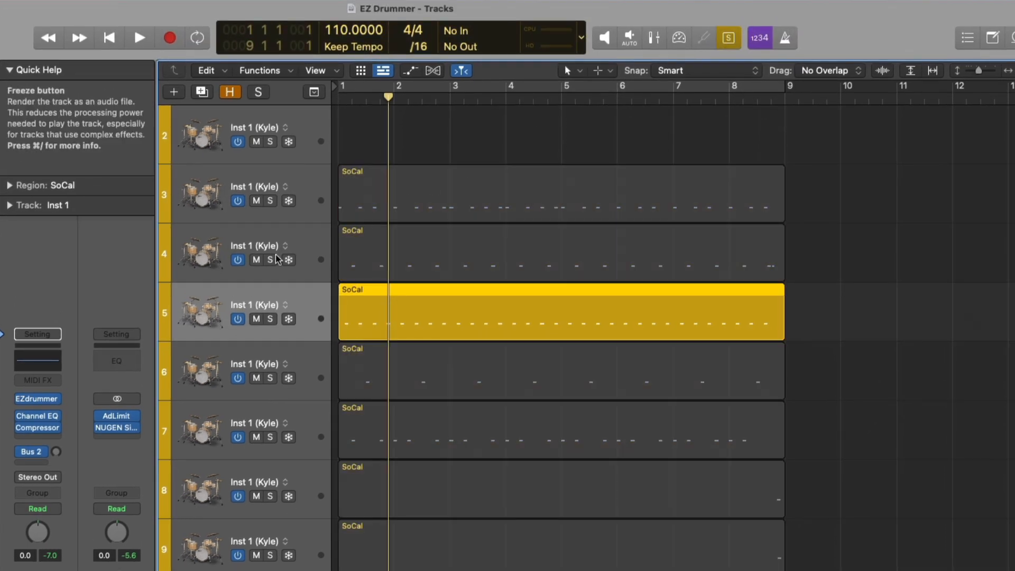
Audition the SoCal regions on tracks 3, 4 and 5 one at a time in solo mode, and turn solo mode off
click(211, 201)
key(space)
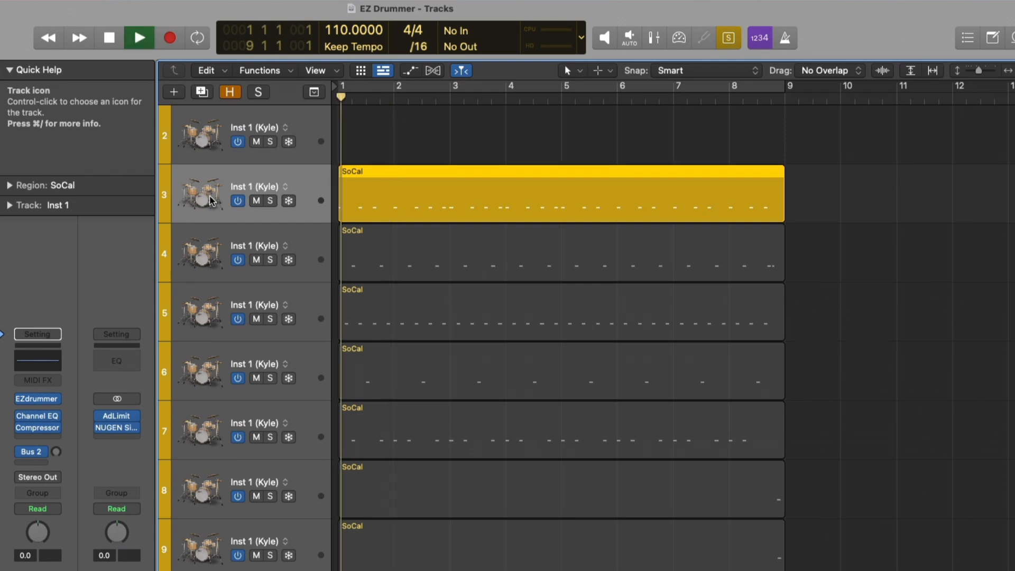
key(space)
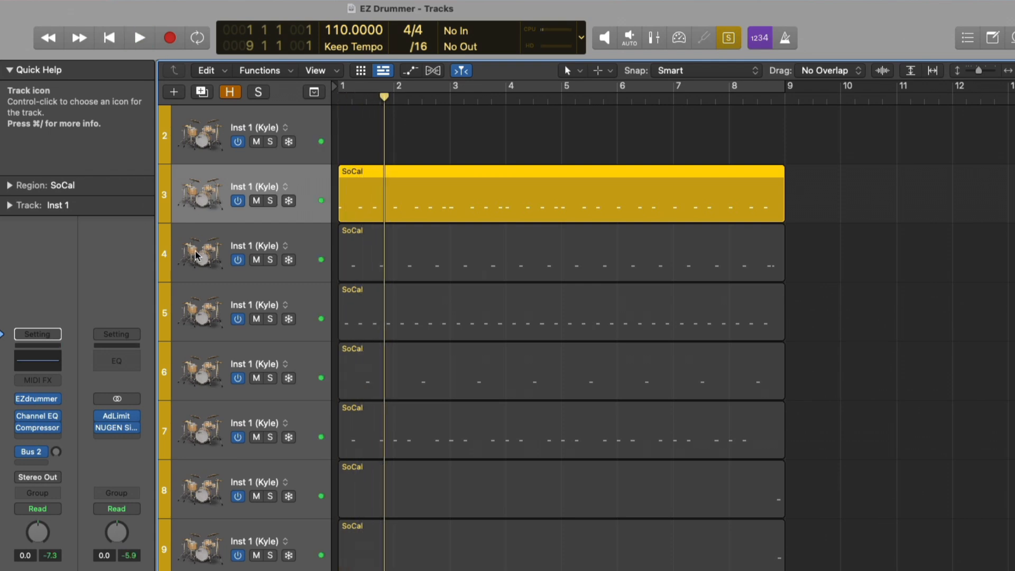
click(196, 255)
key(space)
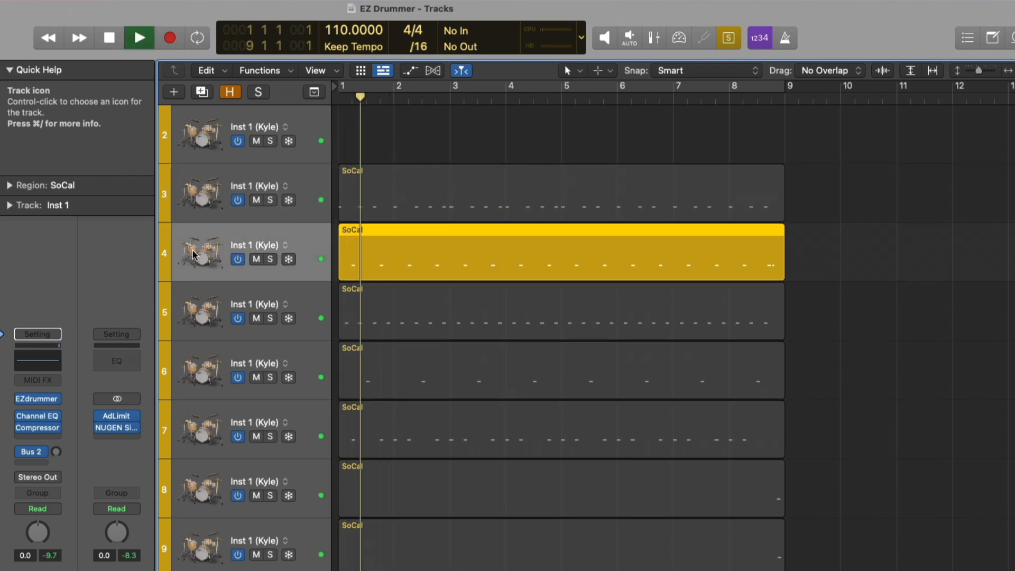
key(space)
click(193, 302)
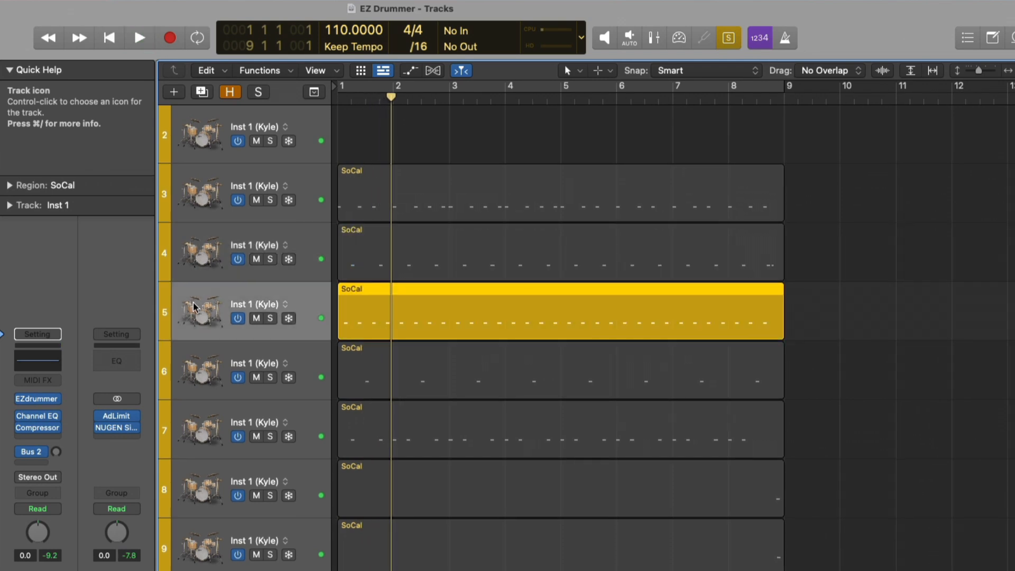
key(space)
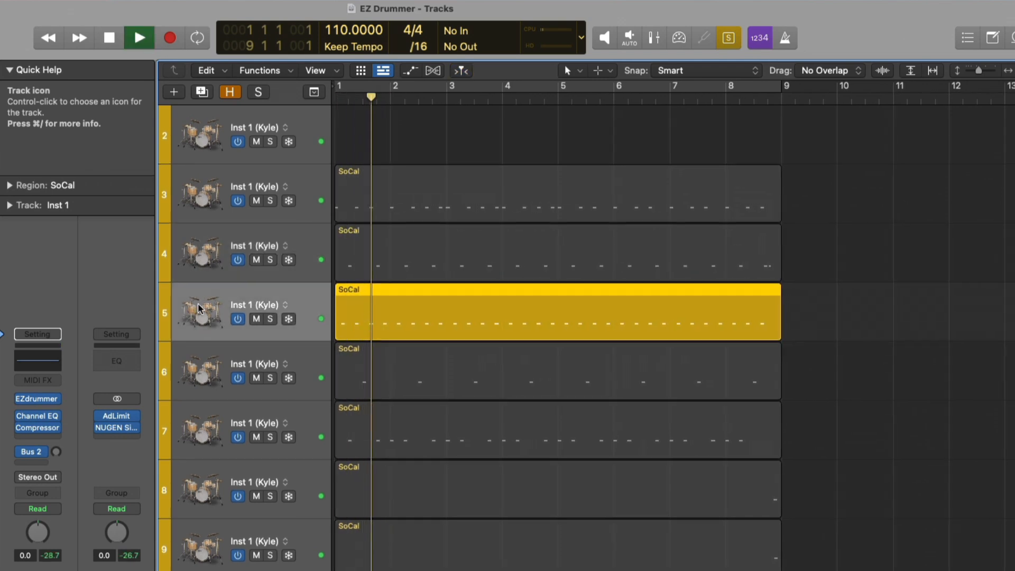
key(space)
key(super+a)
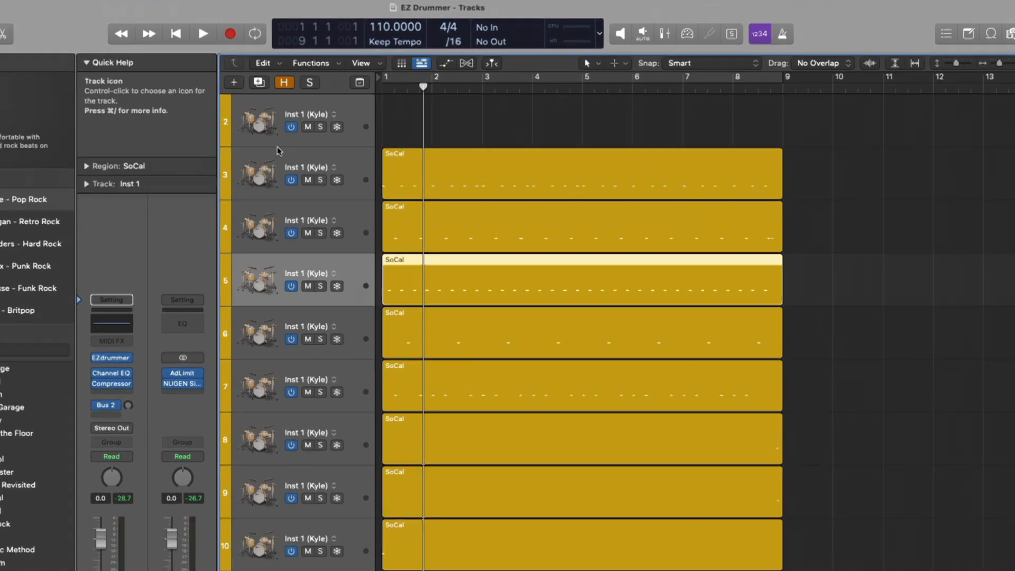
Select the nine separated drum tracks starting from track 2 and open their export as audio files
click(198, 144)
key(super+a)
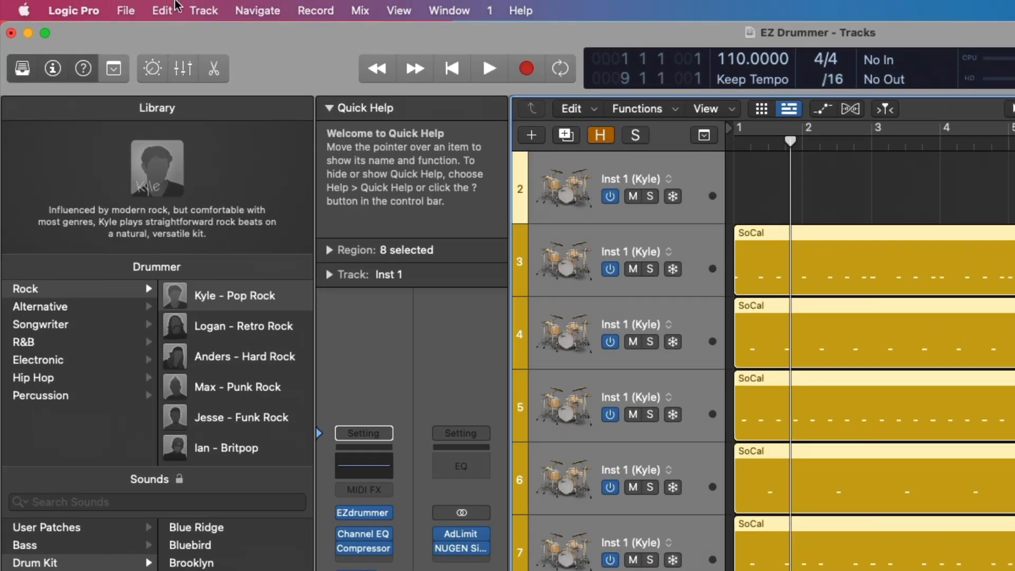
click(126, 11)
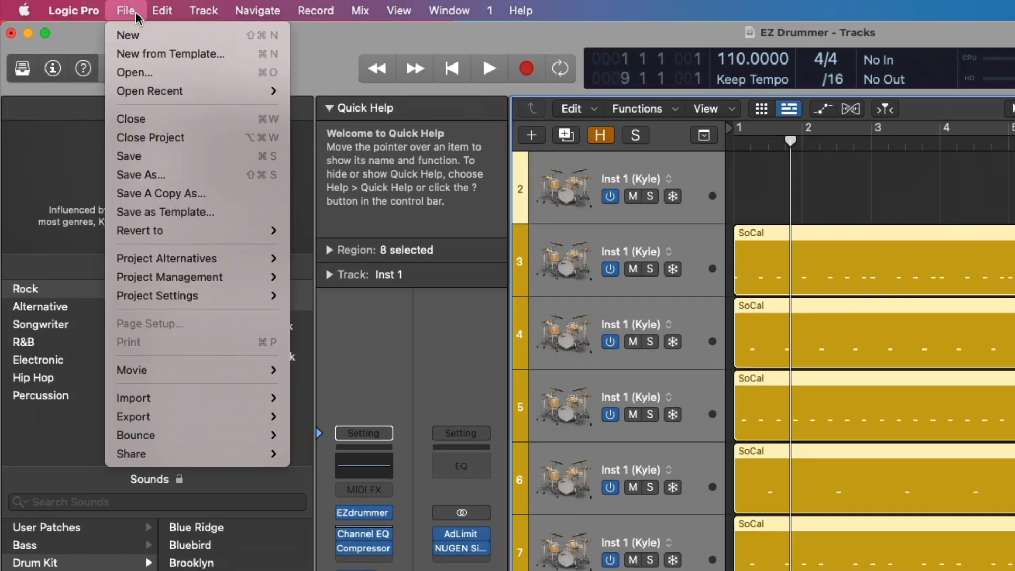
mouse_move(169, 421)
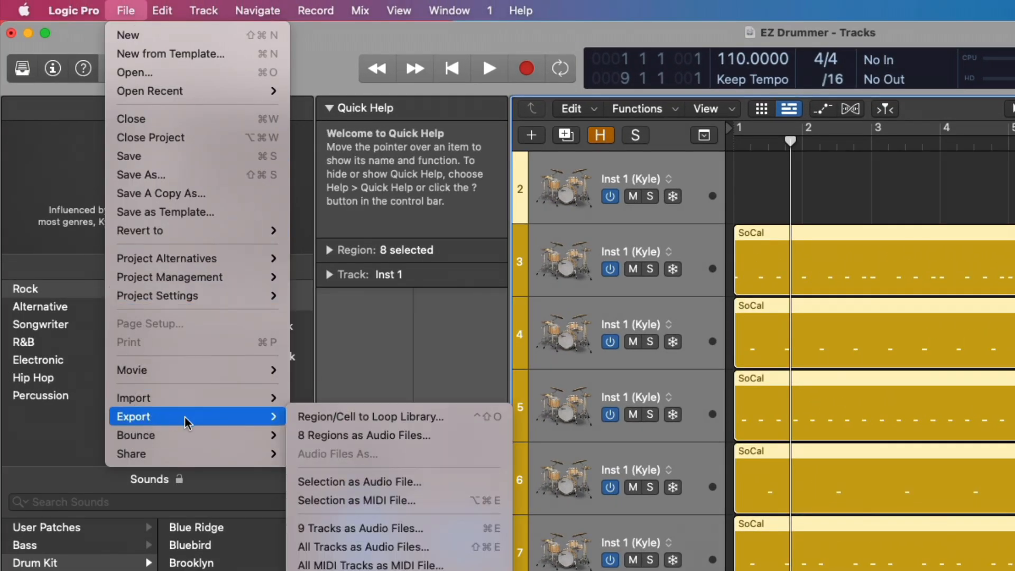
click(312, 528)
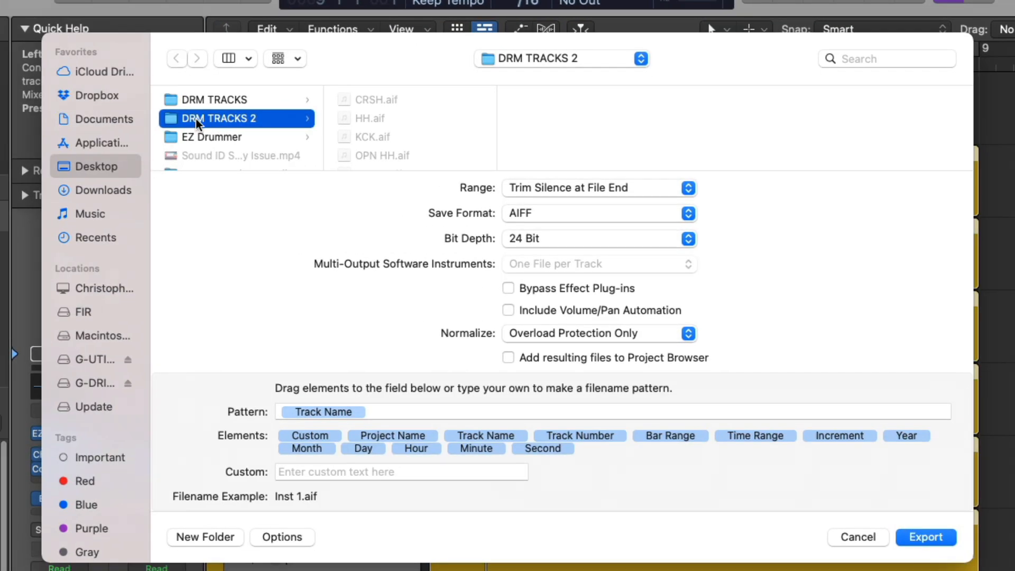
Move the old DRM TRACKS and DRM TRACKS 2 folders on the Desktop to the Trash
click(516, 183)
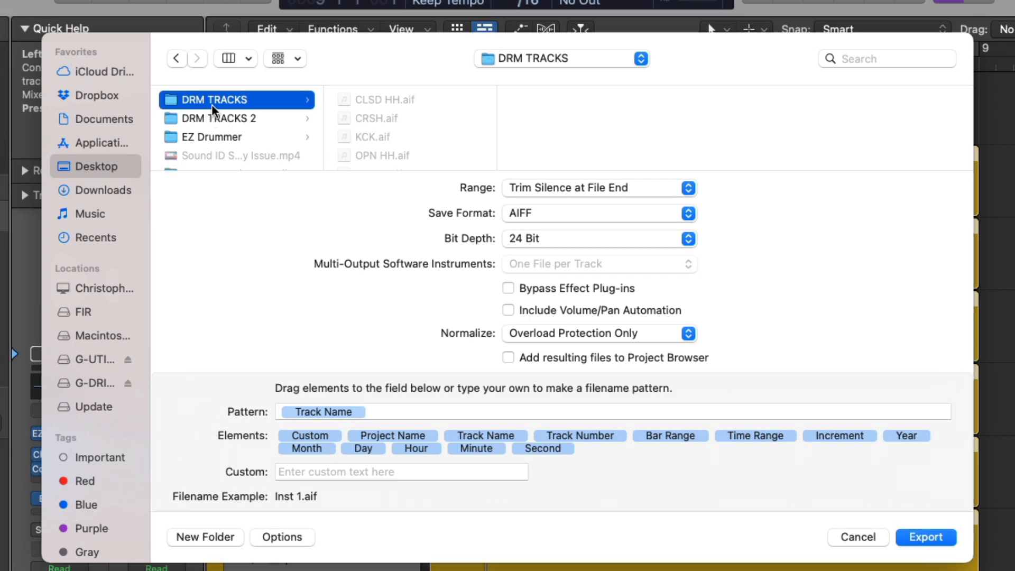
right_click(210, 111)
click(193, 109)
click(195, 105)
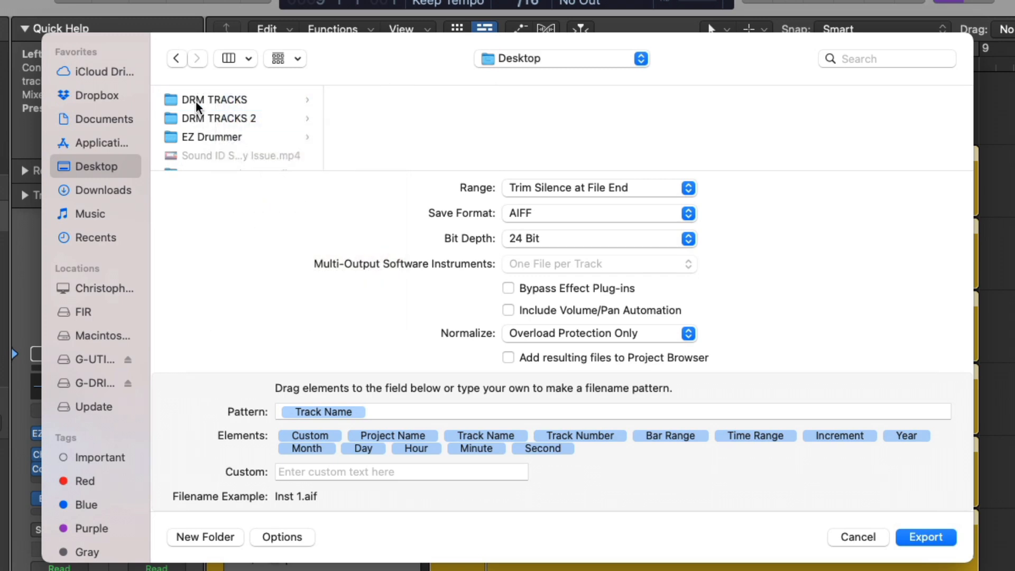
right_click(198, 99)
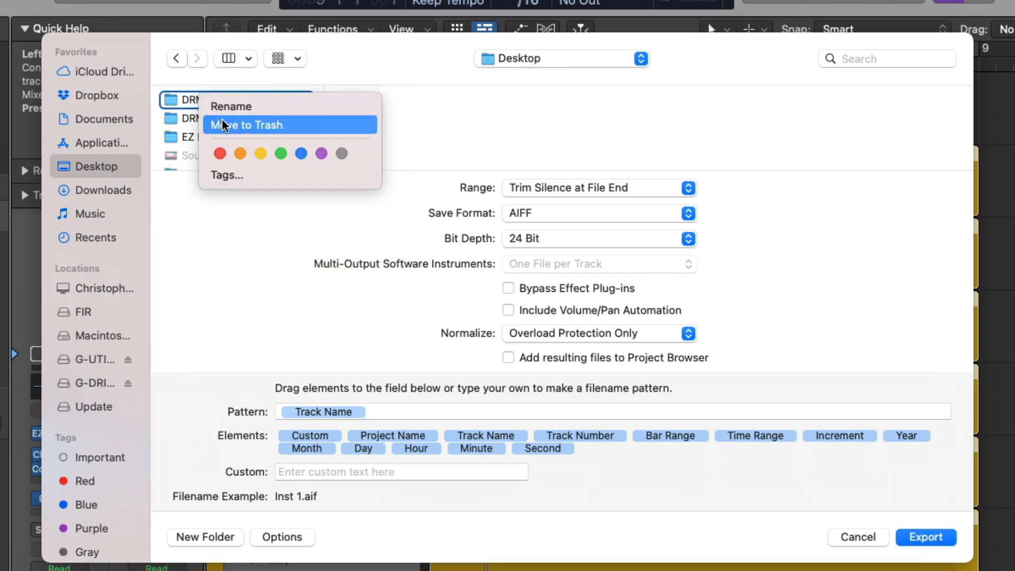
key(Escape)
right_click(210, 113)
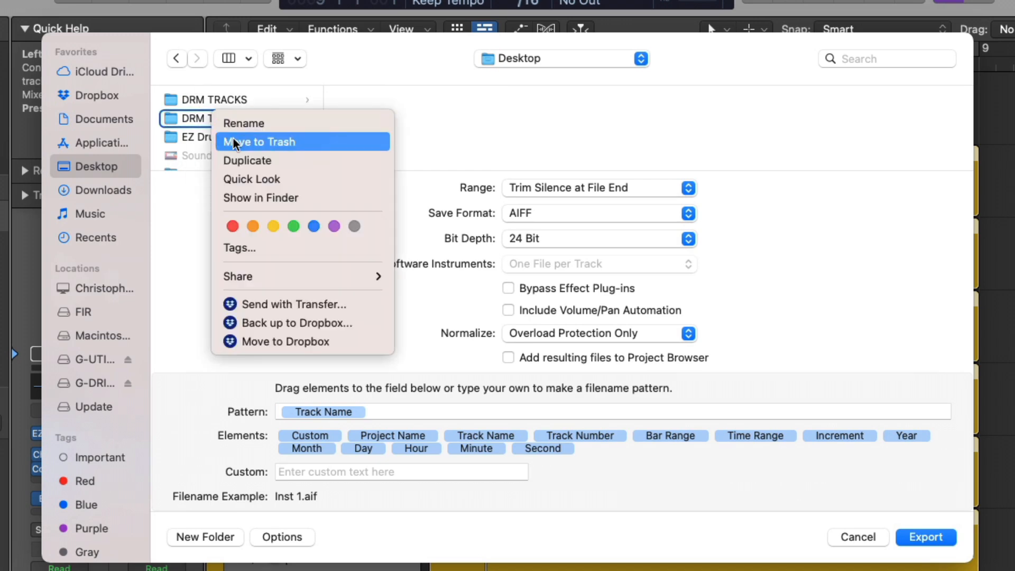
click(233, 138)
Create a new folder named DRM TRCKS on the Desktop, and cancel the export
click(225, 536)
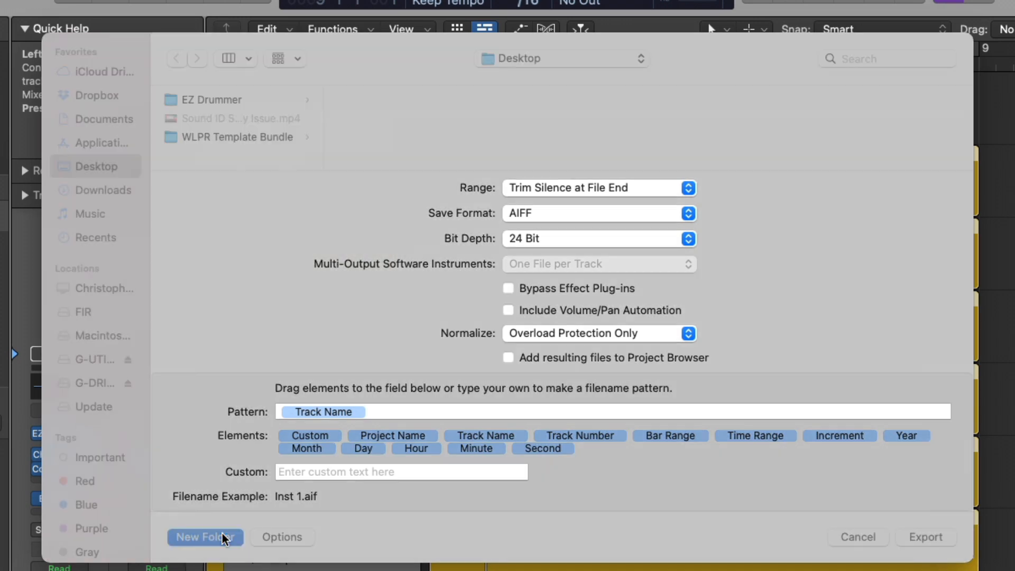
text(DRM T)
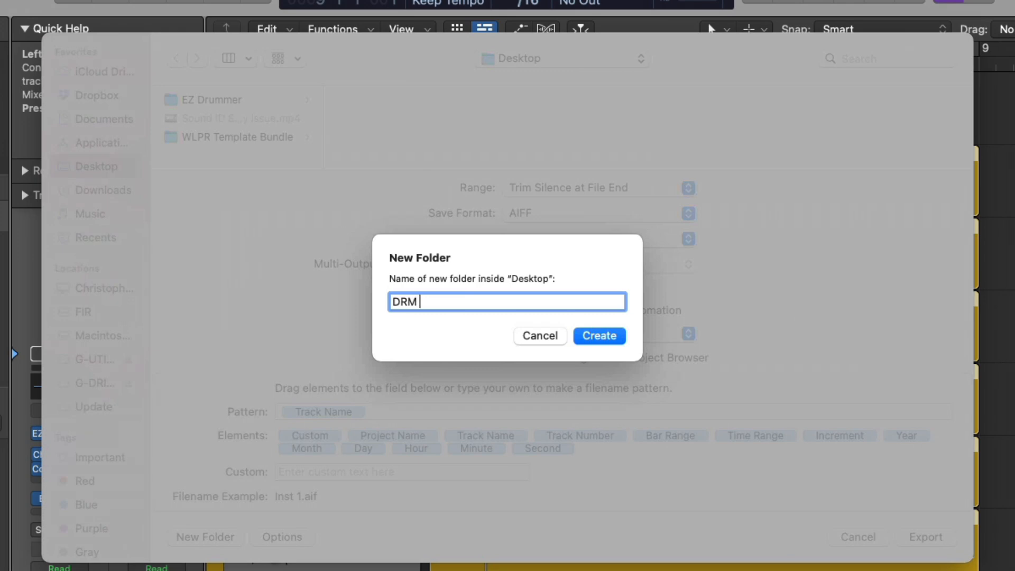
text(RCKS)
key(Return)
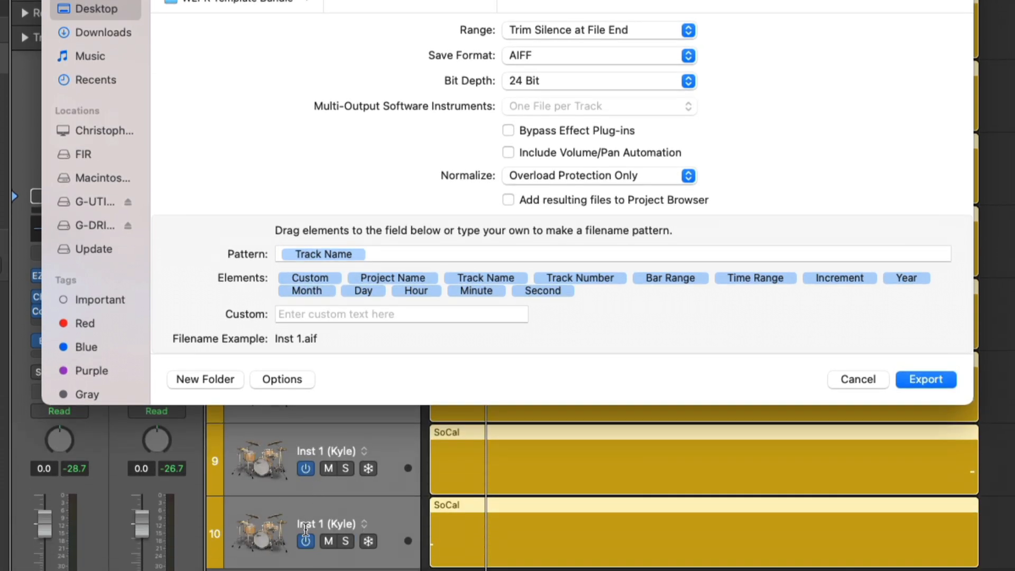
click(853, 381)
Rename tracks 3 to 10 as KCK, SNR, HH, PEDAL, HH OPN, TOM 1, TOM 2 and CRSH
click(324, 16)
double_click(324, 15)
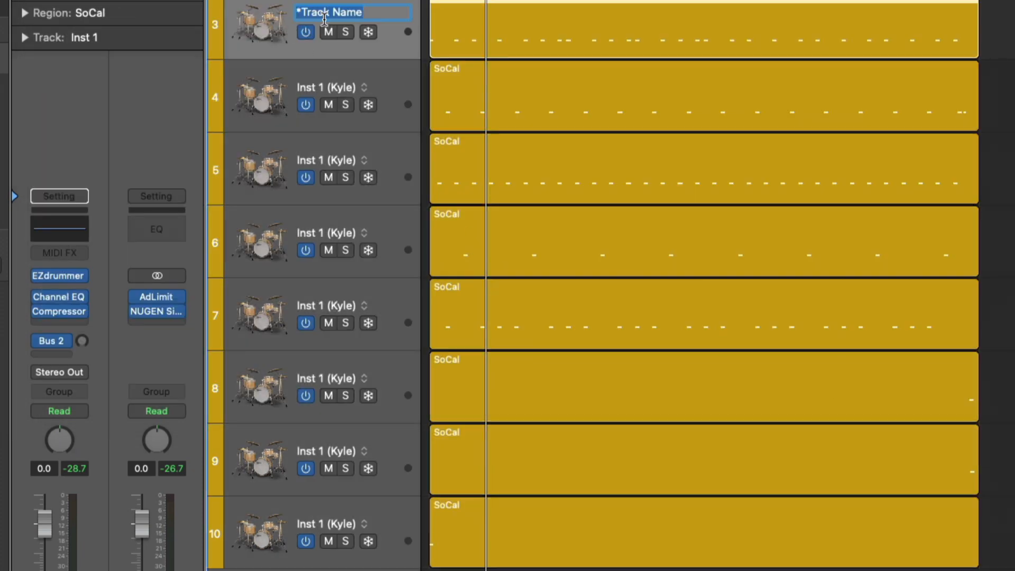
text(KCK)
key(Tab)
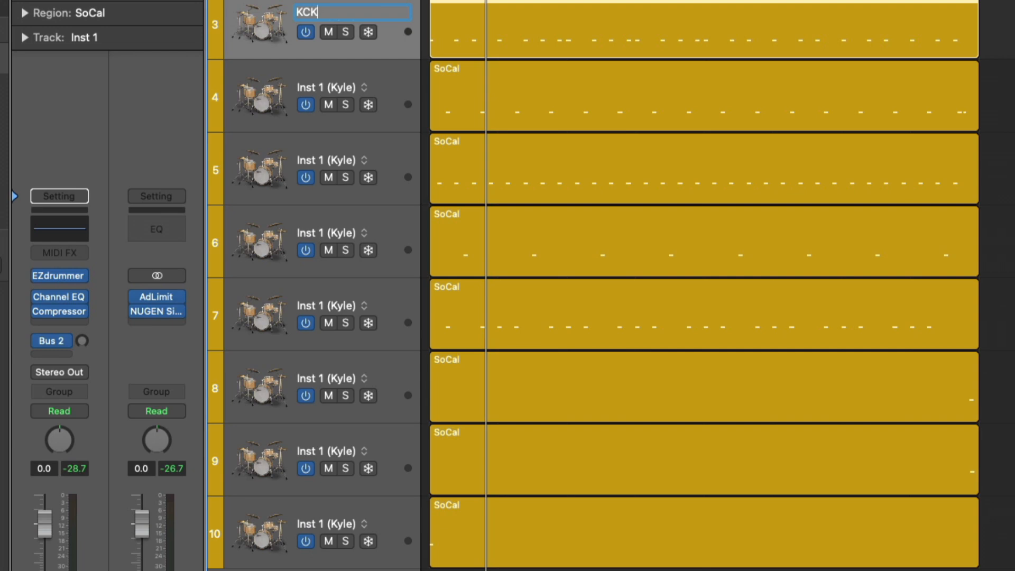
text(SNR)
key(Tab)
text(HH	PEDAL	HH OPN)
key(Tab)
text(TOM 1)
key(Tab)
text(TOM 2)
key(Tab)
text(CRSH)
key(Tab)
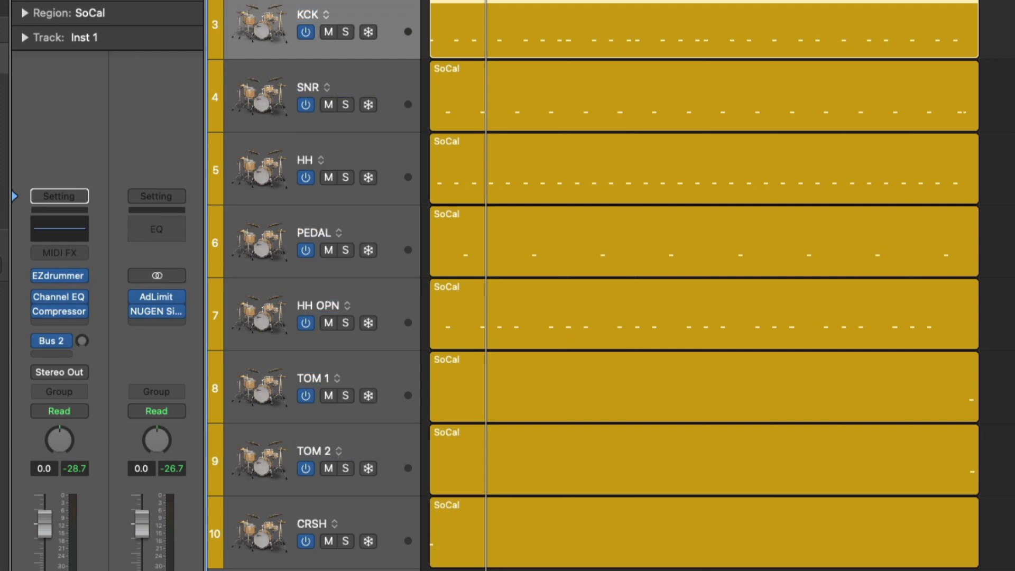
Select the drum tracks through CRSH and export them as 24-bit AIFF files into the DRM TRCKS folder on the Desktop
shift+click(244, 517)
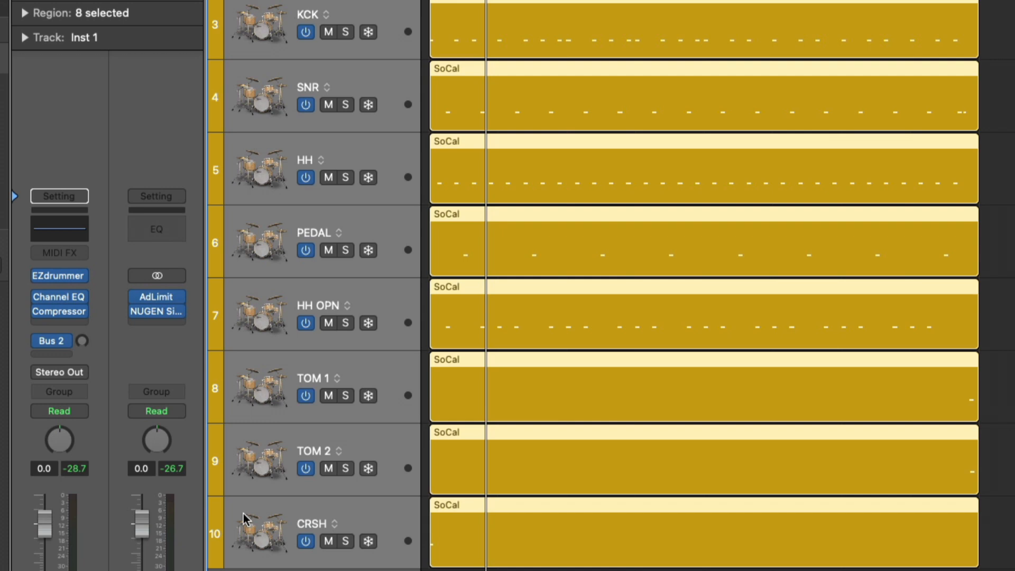
key(super+shift+e)
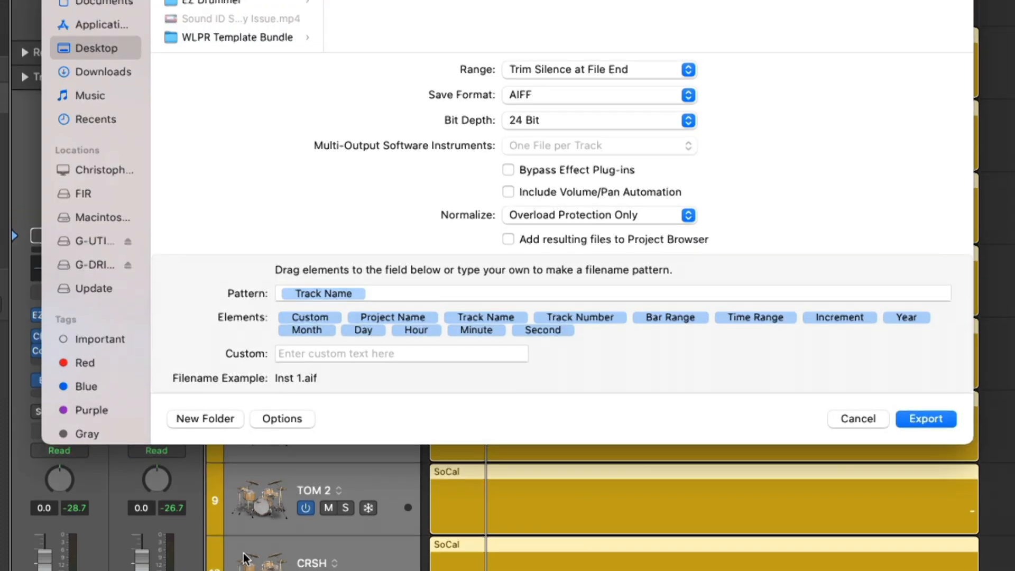
click(235, 89)
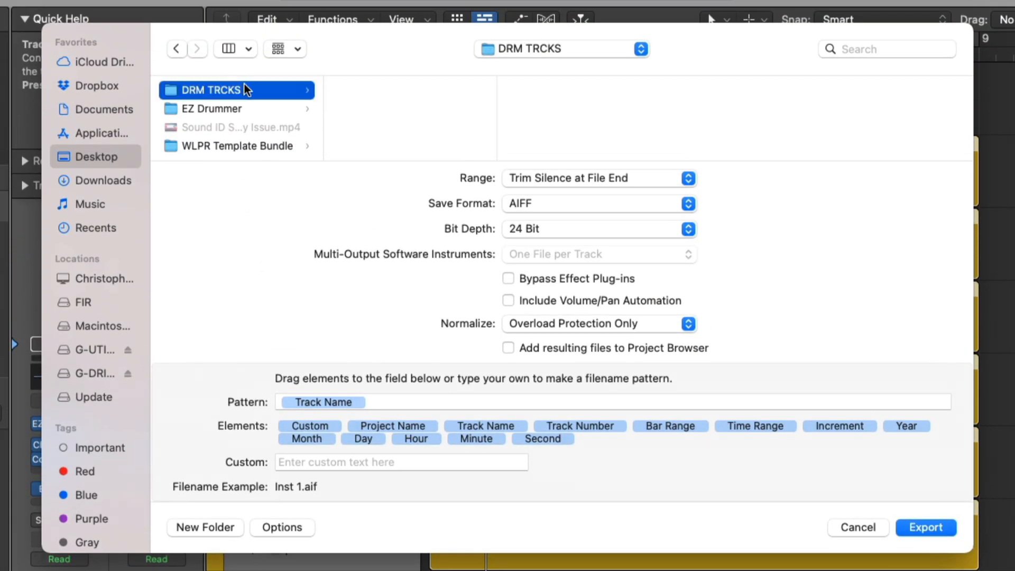
click(921, 524)
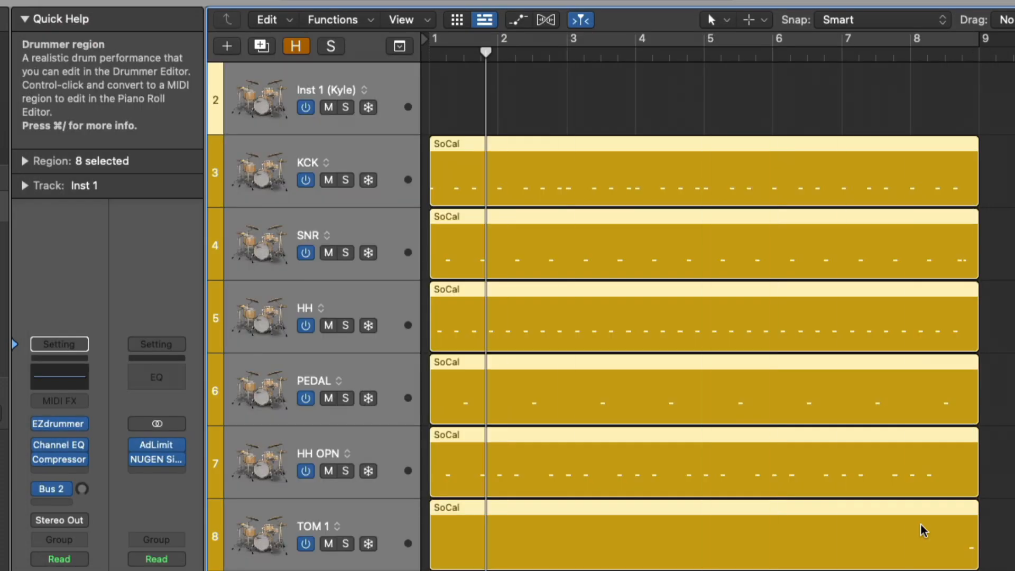
Switch to Finder, examine the exported files in the DRM TRCKS folder, and place the window beside the CRSH region's start
key(super+Tab)
key(super+Tab)
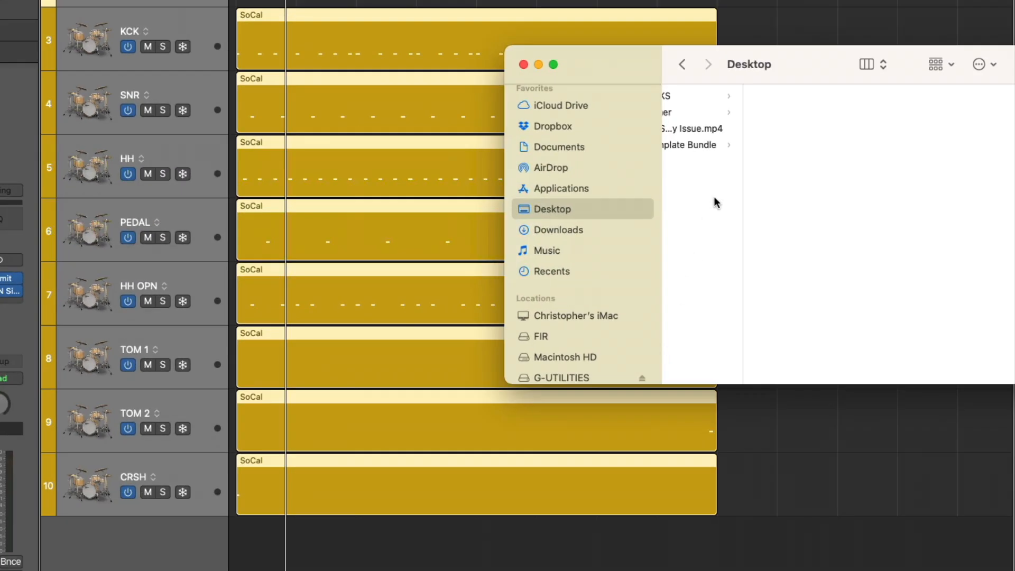
click(723, 96)
drag(828, 69, 661, 225)
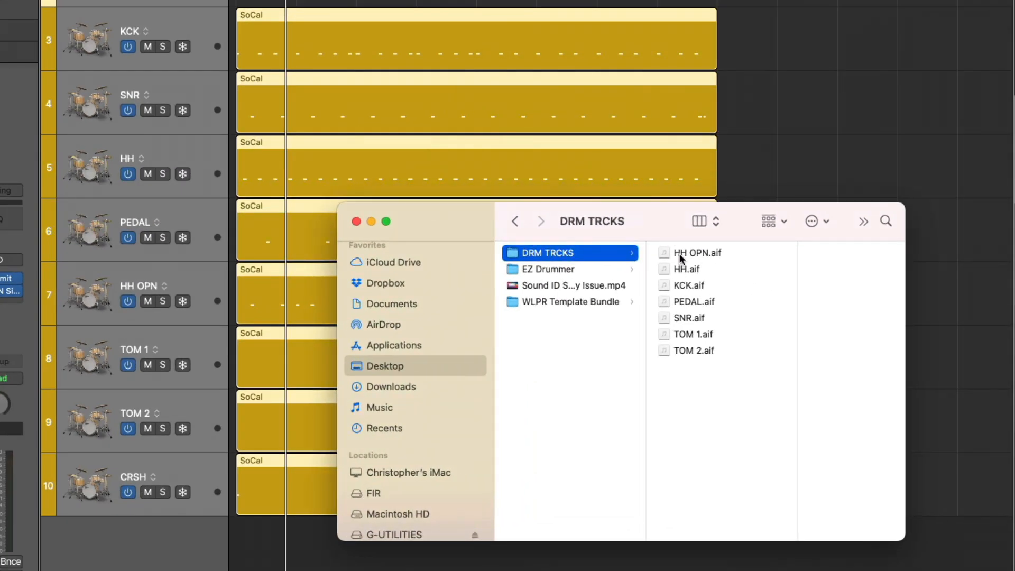
drag(474, 228, 562, 211)
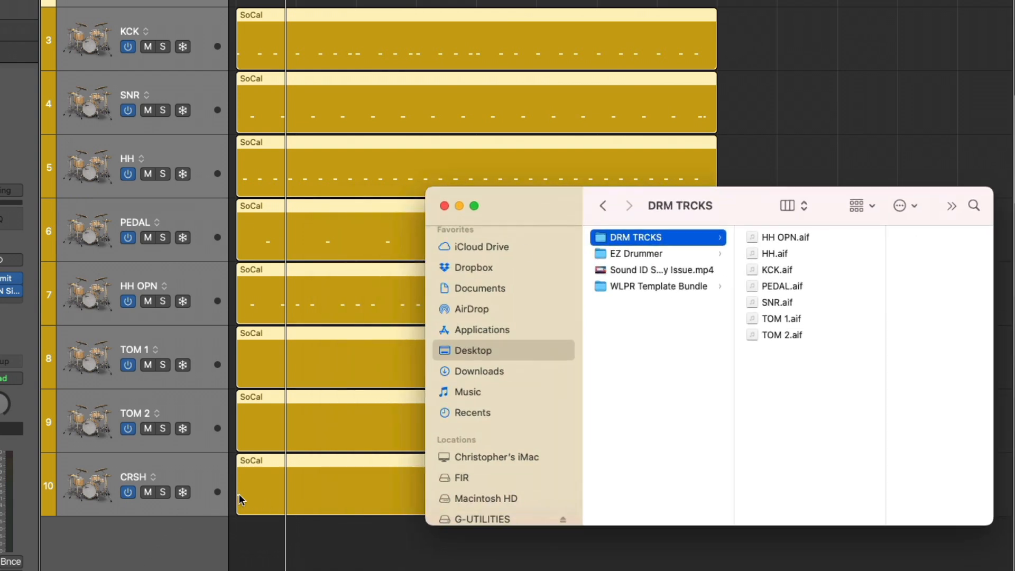
Move the opening C#2 note of the CRSH region forward so it starts at bar 1, inside the region
click(260, 540)
drag(266, 538, 198, 433)
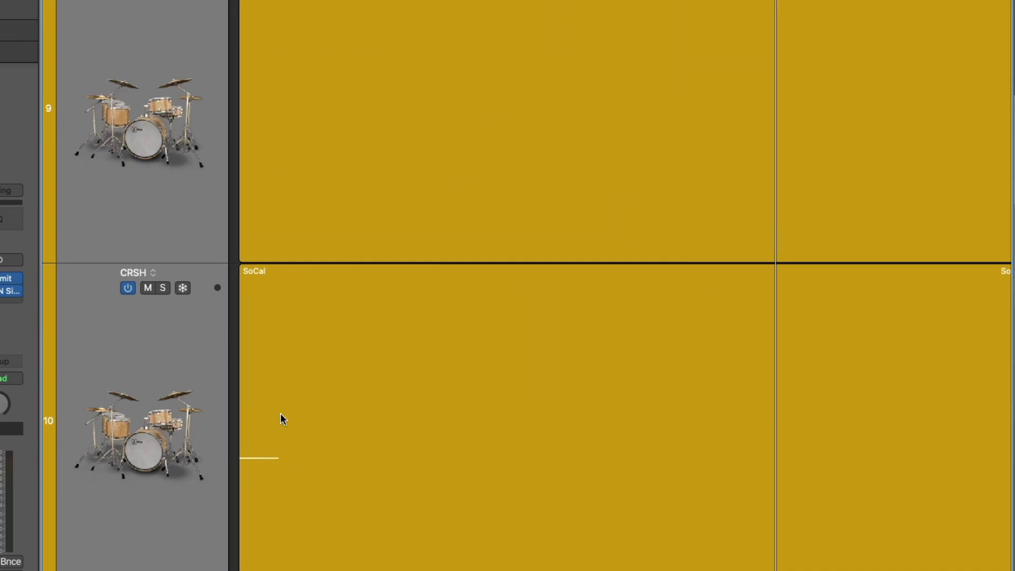
key(super+Tab)
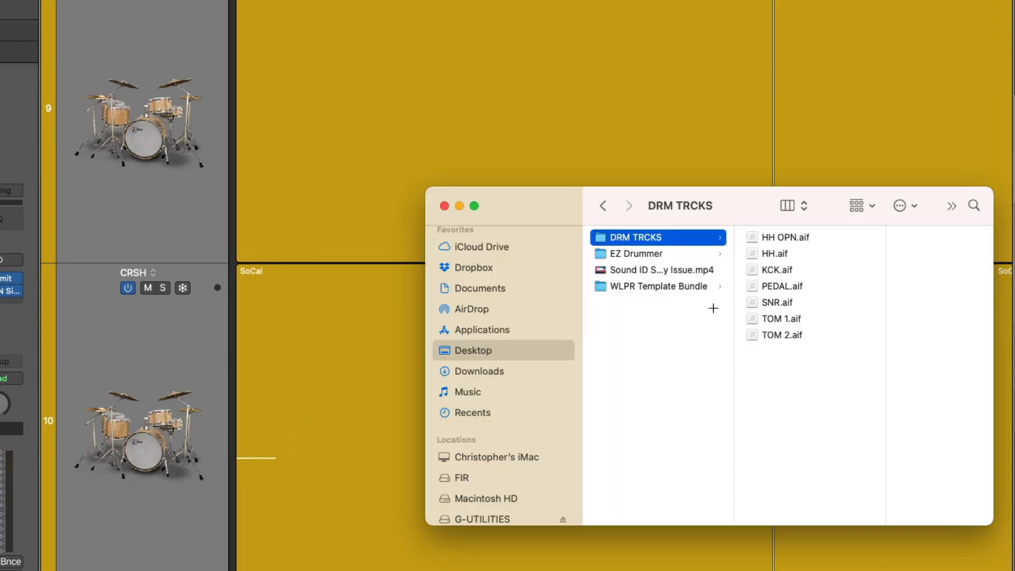
click(315, 299)
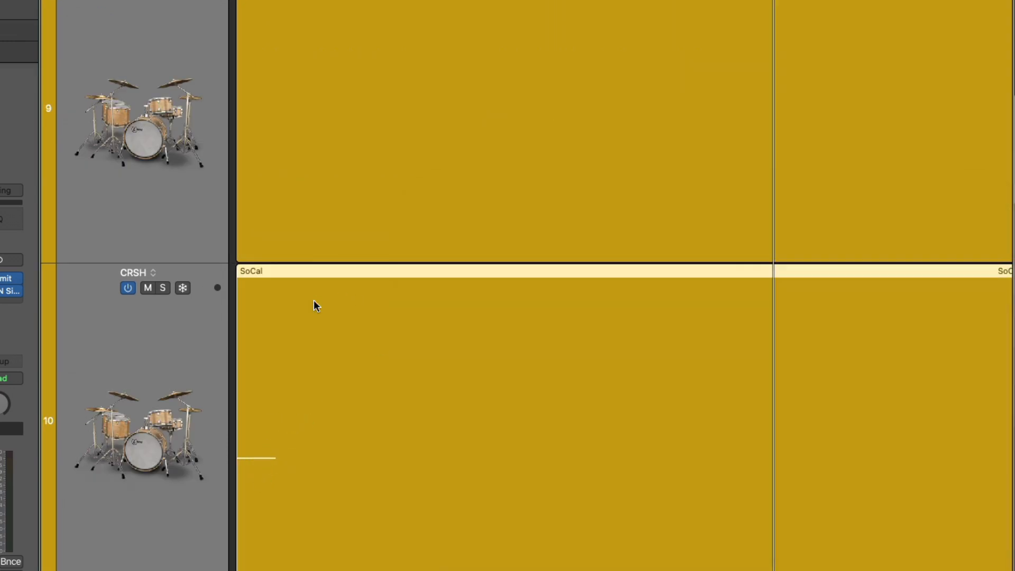
double_click(314, 300)
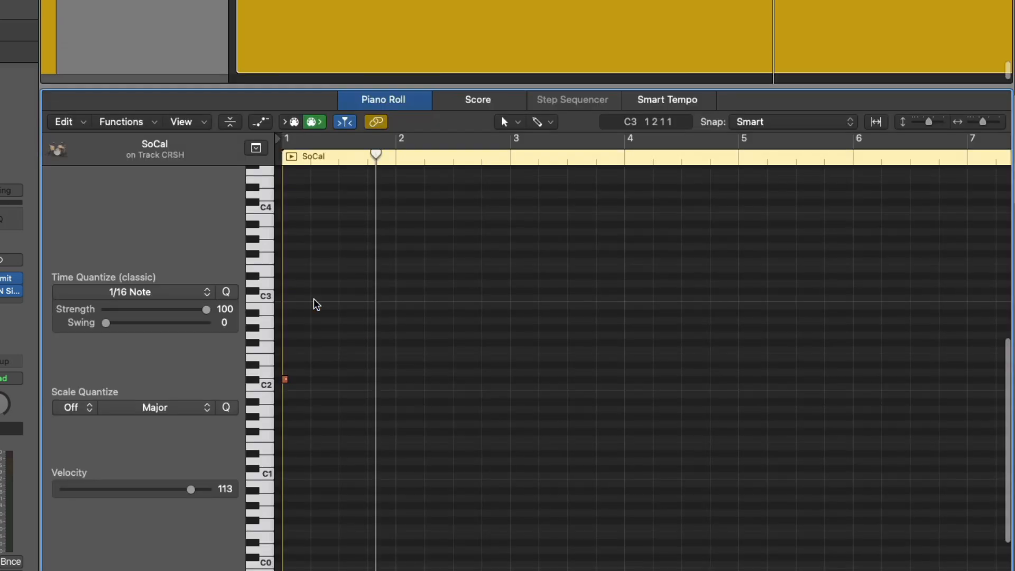
drag(310, 404, 277, 359)
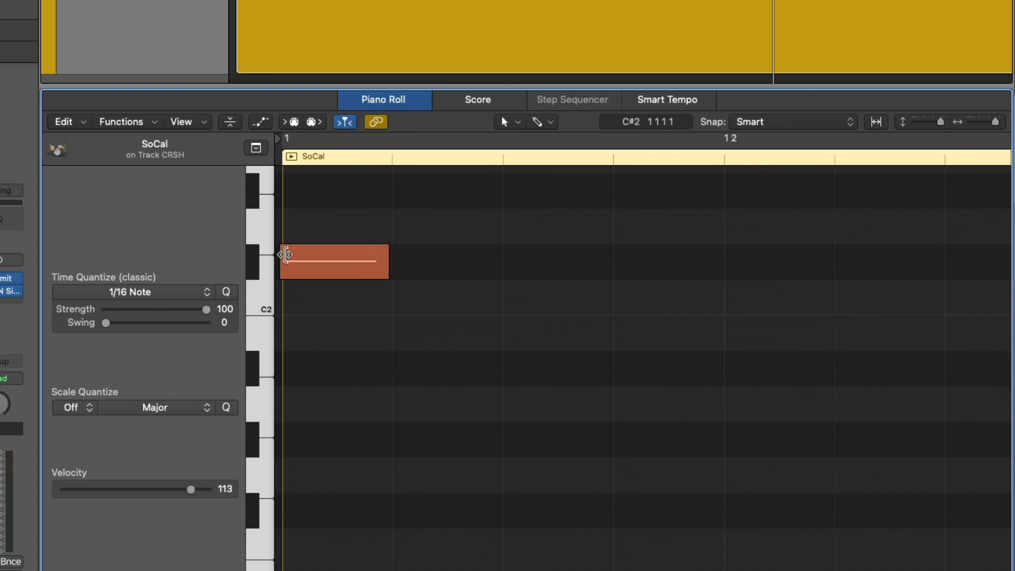
drag(400, 337, 276, 233)
scroll(351, 267, up, 5)
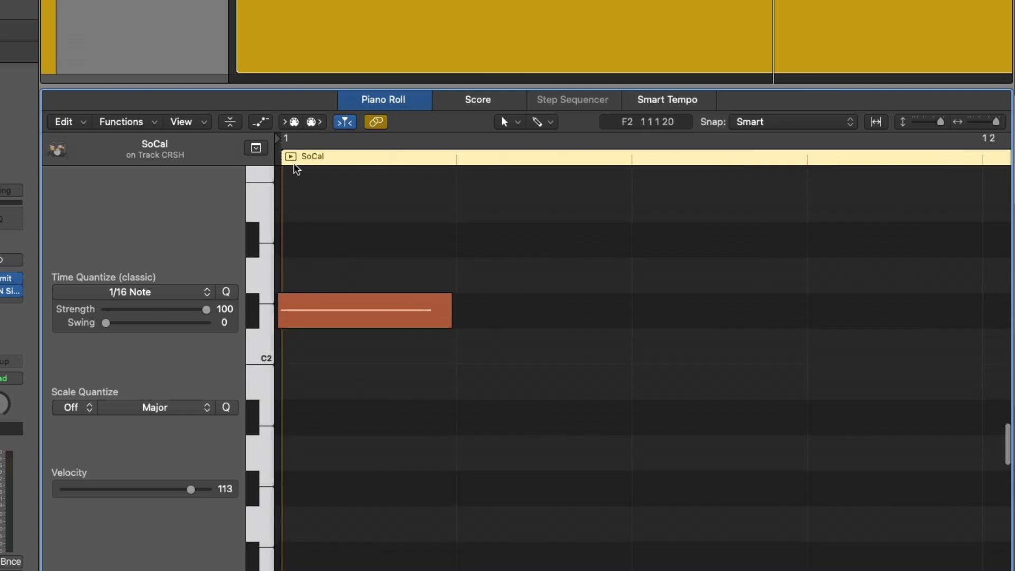
drag(316, 306, 325, 302)
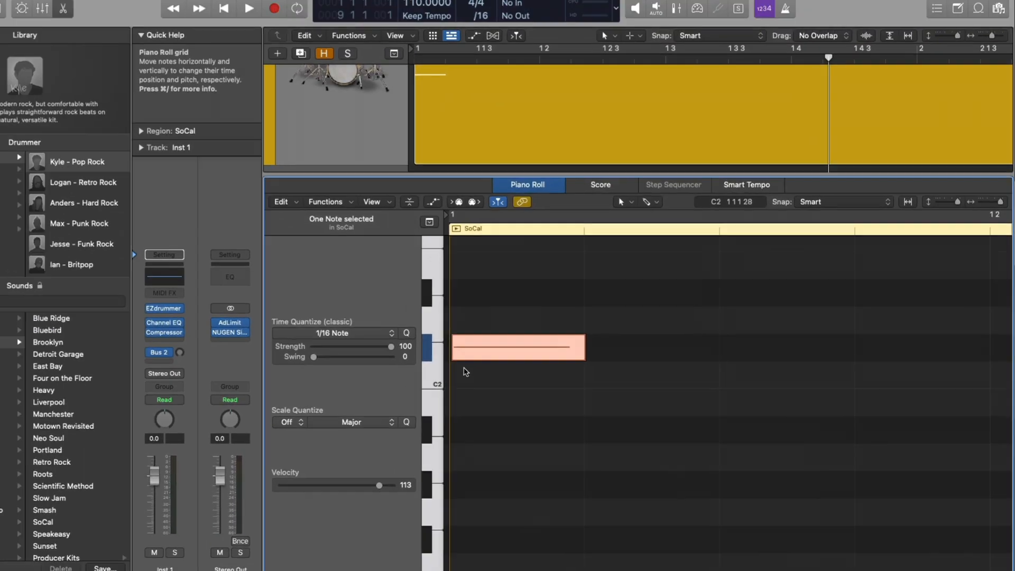
key(p)
scroll(617, 287, up, 1)
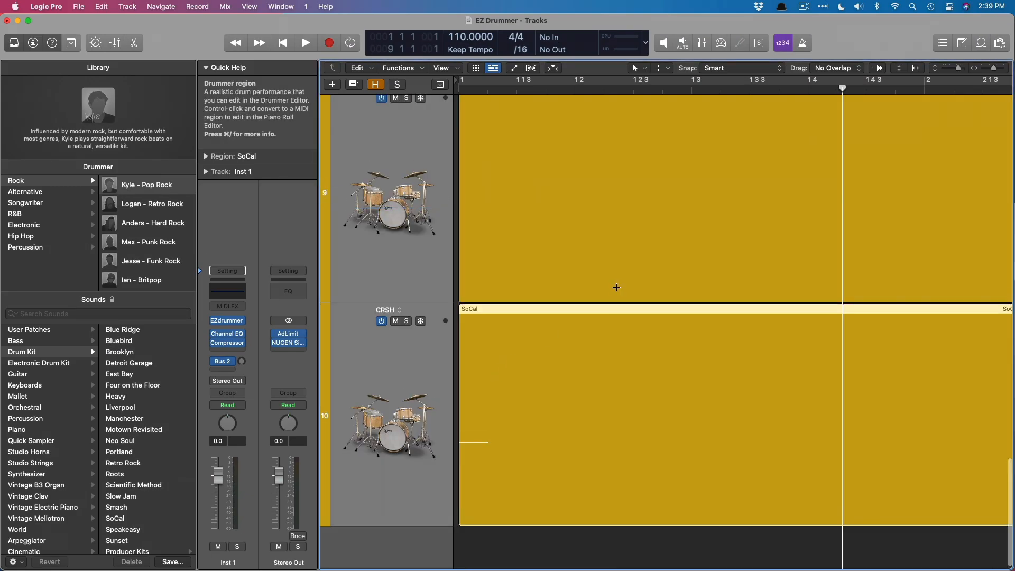
Move the first C1 kick note of the KCK region forward so it starts at bar 1
scroll(617, 287, up, 10)
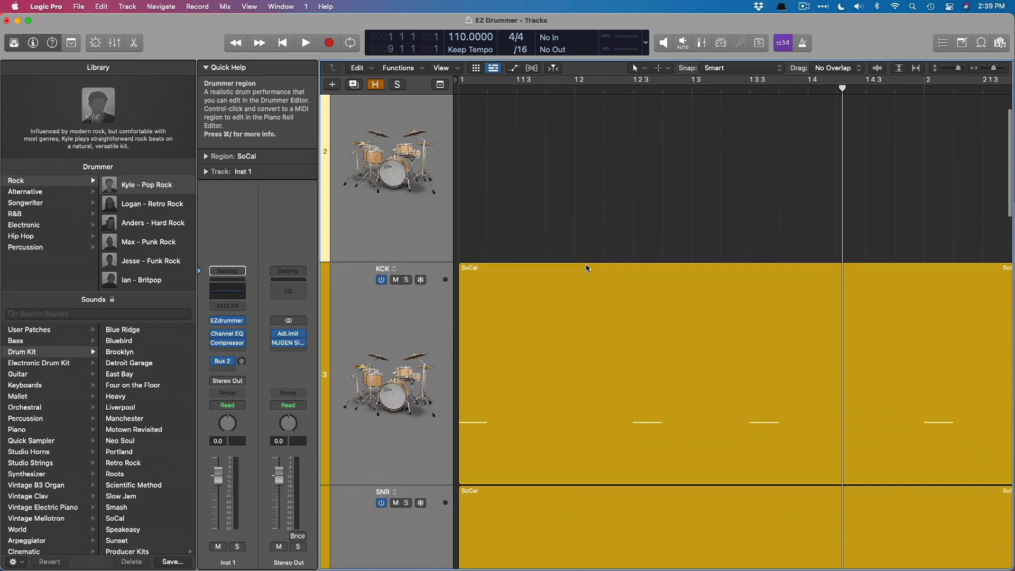
key(p)
drag(513, 484, 473, 442)
drag(586, 443, 469, 372)
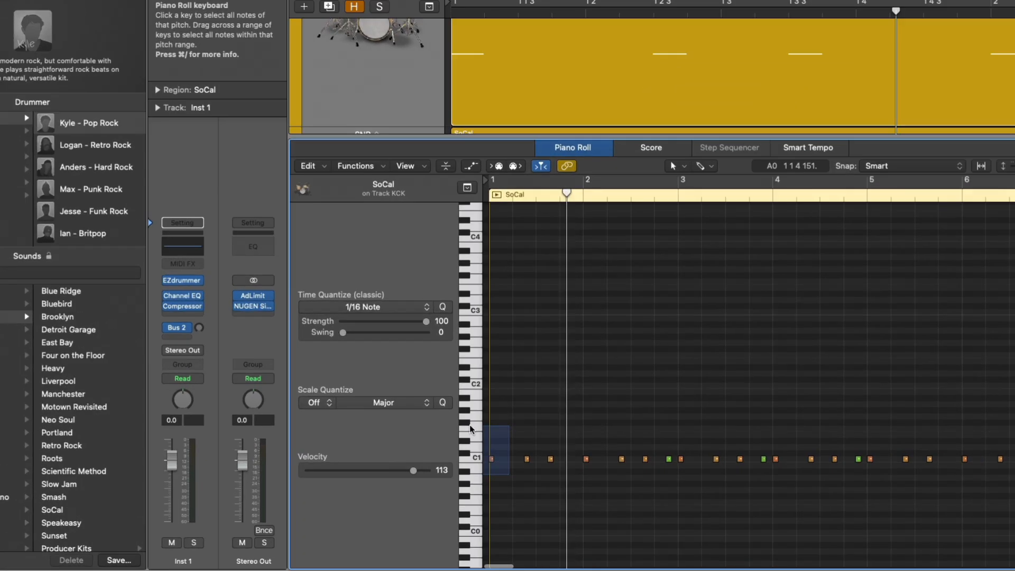
drag(446, 252, 446, 252)
scroll(534, 227, up, 4)
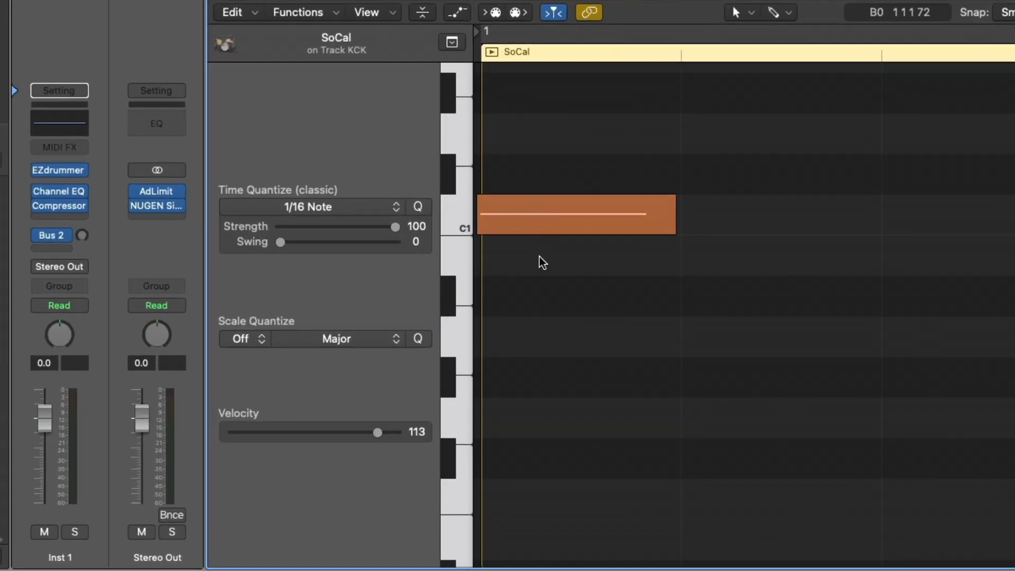
click(533, 207)
drag(541, 205, 548, 205)
key(p)
ctrl+alt+click(546, 315)
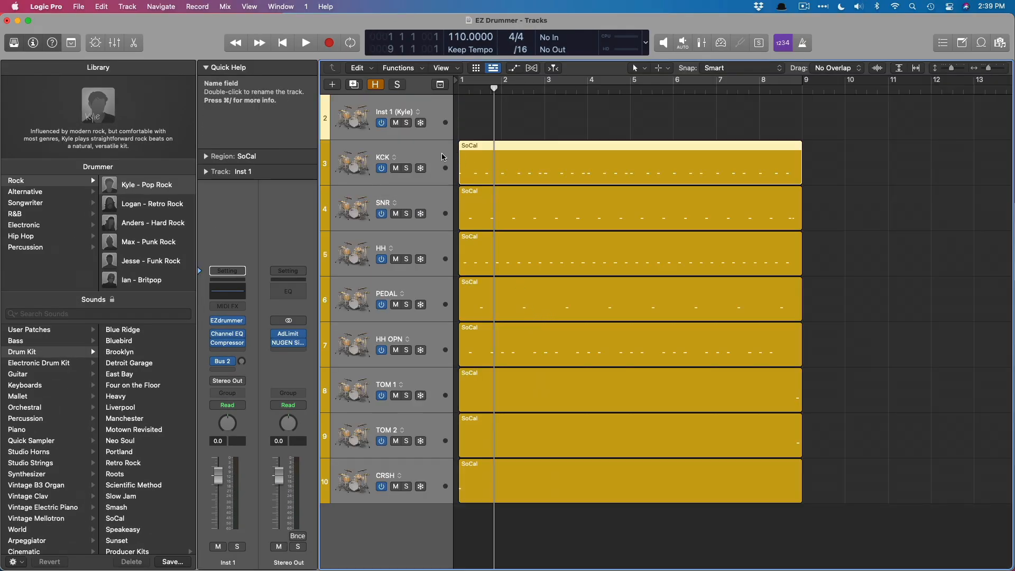
Select the KCK and CRSH tracks and export both as 24-bit AIFF files into the DRM TRCKS folder
click(424, 155)
super+click(431, 465)
key(shift+super+e)
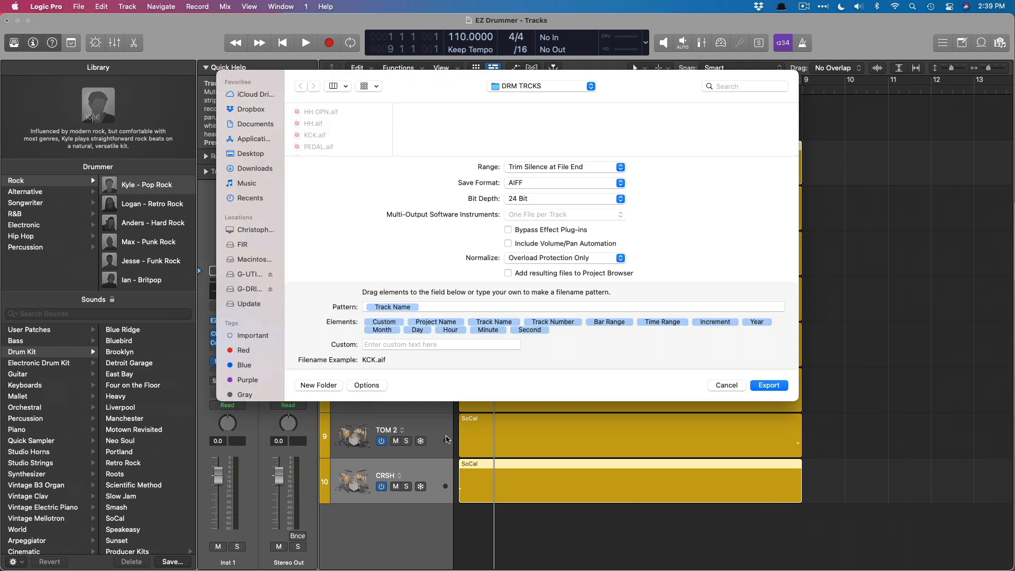
key(Return)
Switch to Finder, check the new CRSH and KCK_1 files in DRM TRCKS, and move the old KCK.aif to the Trash
key(super+Tab)
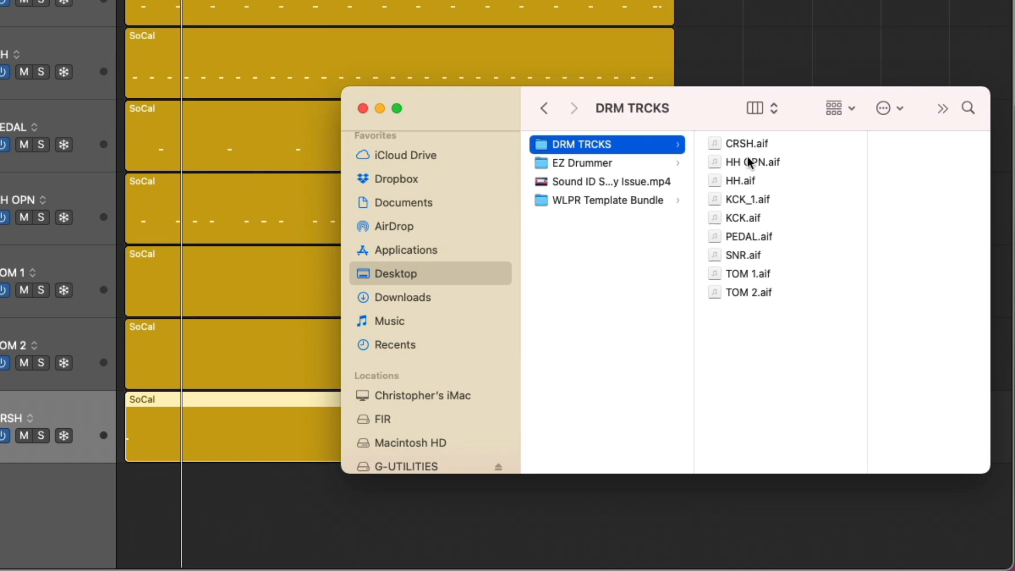
click(748, 145)
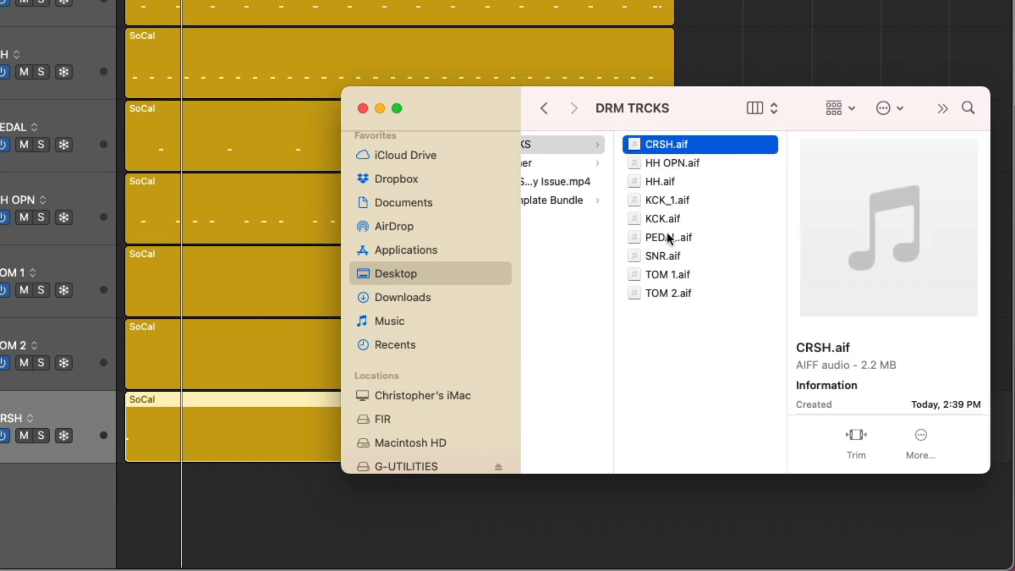
click(667, 203)
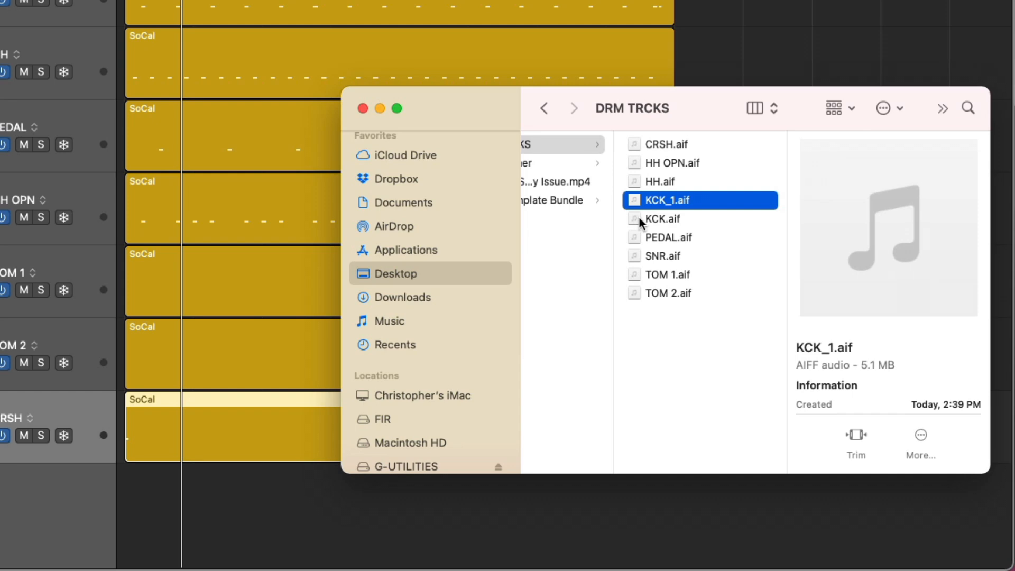
click(661, 220)
right_click(661, 220)
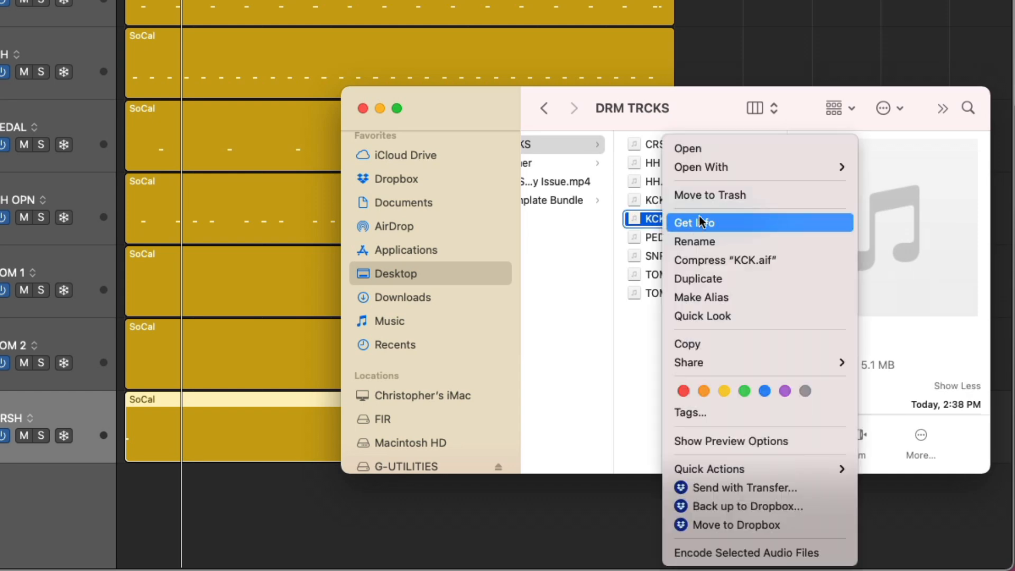
click(708, 195)
Import all the audio files from DRM TRCKS into the Logic project at bar 1 below CRSH, creating new tracks
key(super+a)
drag(799, 242, 913, 7)
drag(899, 80, 401, 510)
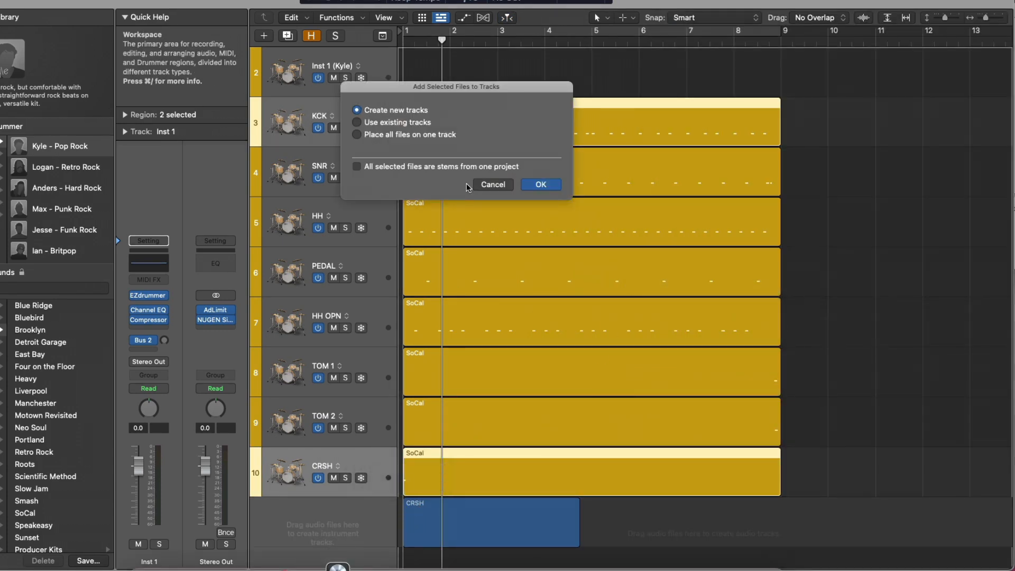
click(524, 184)
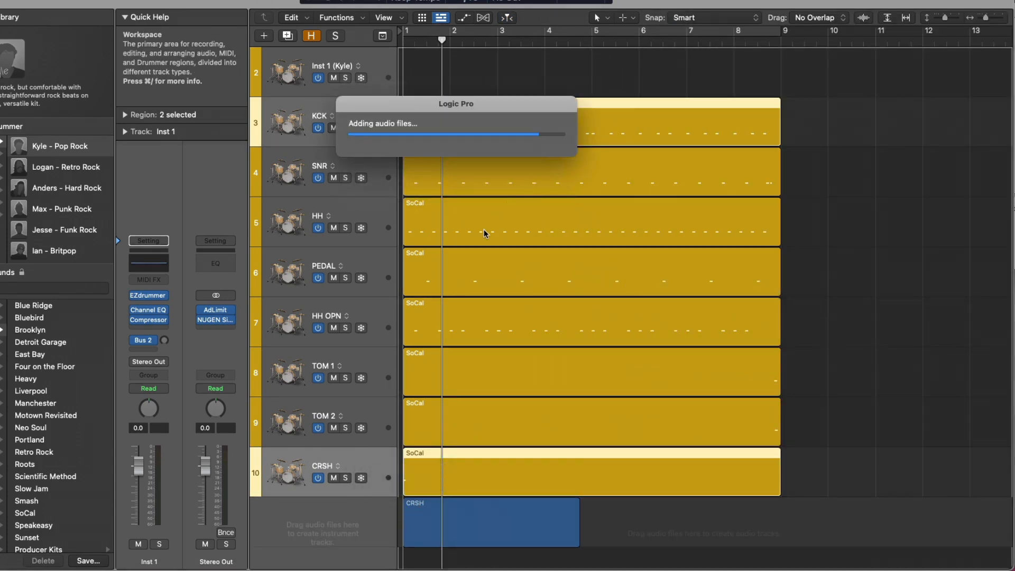
scroll(486, 238, down, 10)
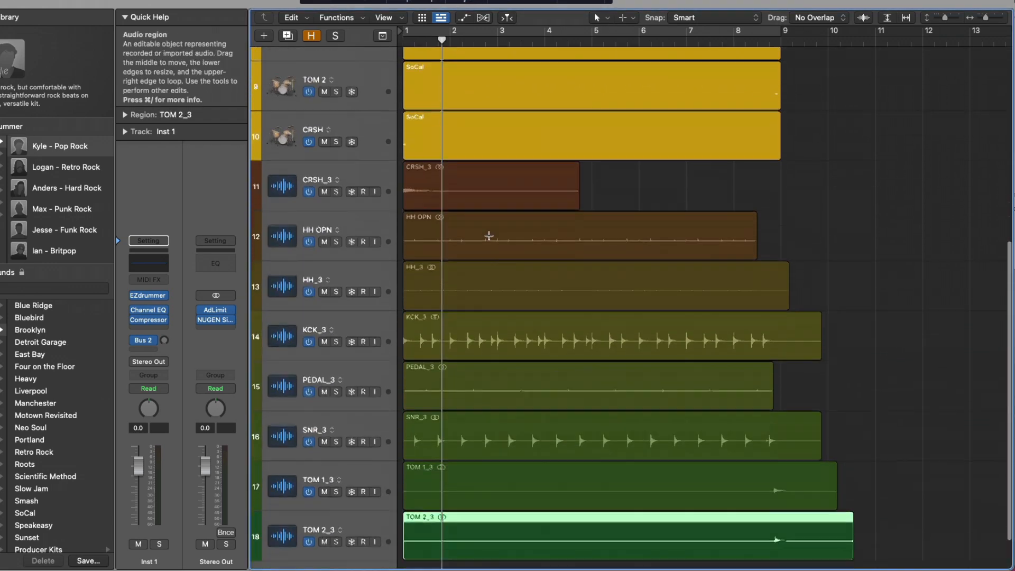
Solo the imported audio tracks from CRSH_3 to TOM 2_3 and listen to them play back from the start
click(299, 134)
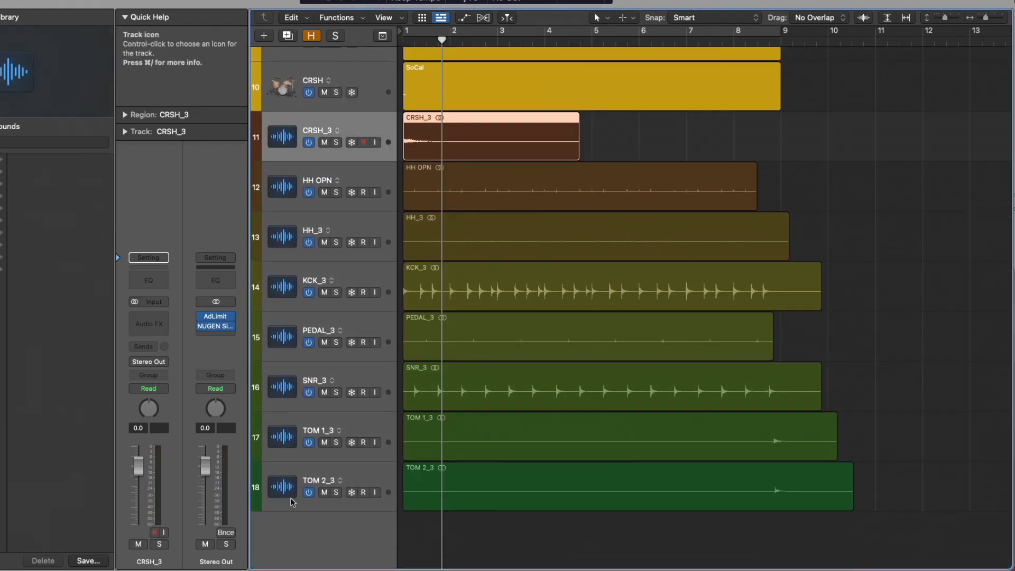
shift+click(317, 483)
click(336, 492)
key(space)
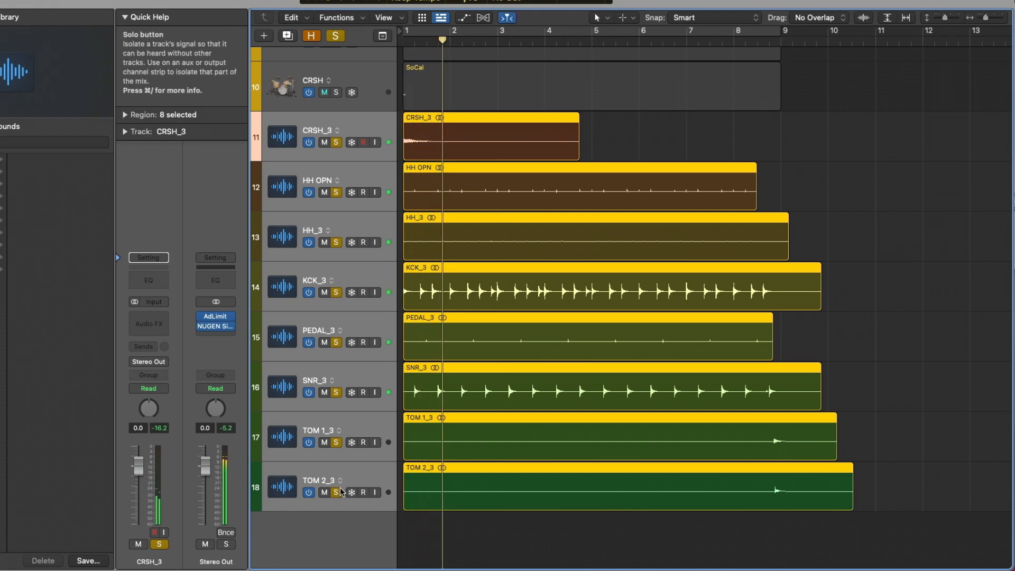
key(space)
key(Return)
scroll(522, 394, up, 3)
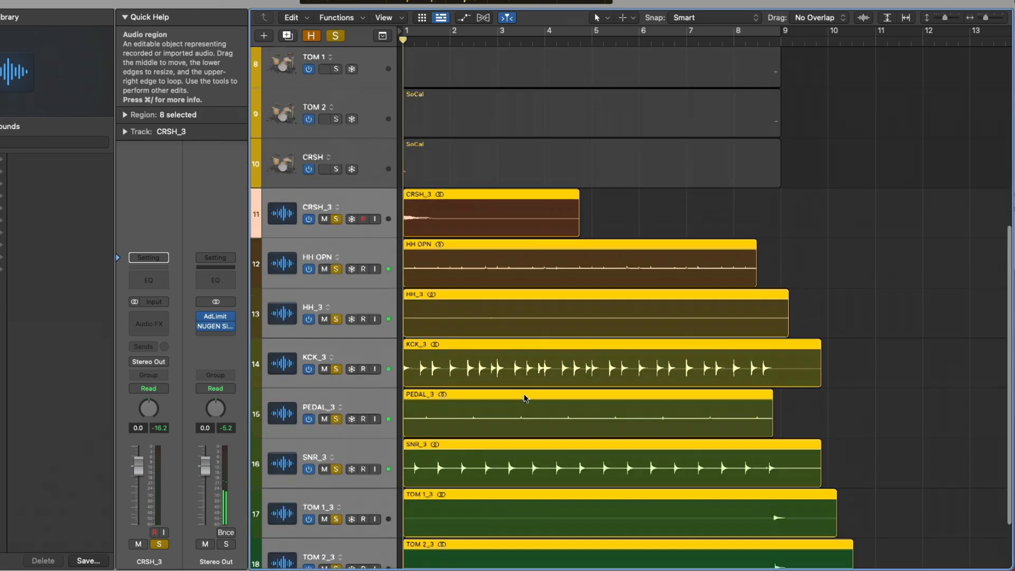
Delete the imported audio tracks and check in the mixer how the separated drum tracks share the Inst 1 channel strip
key(Delete)
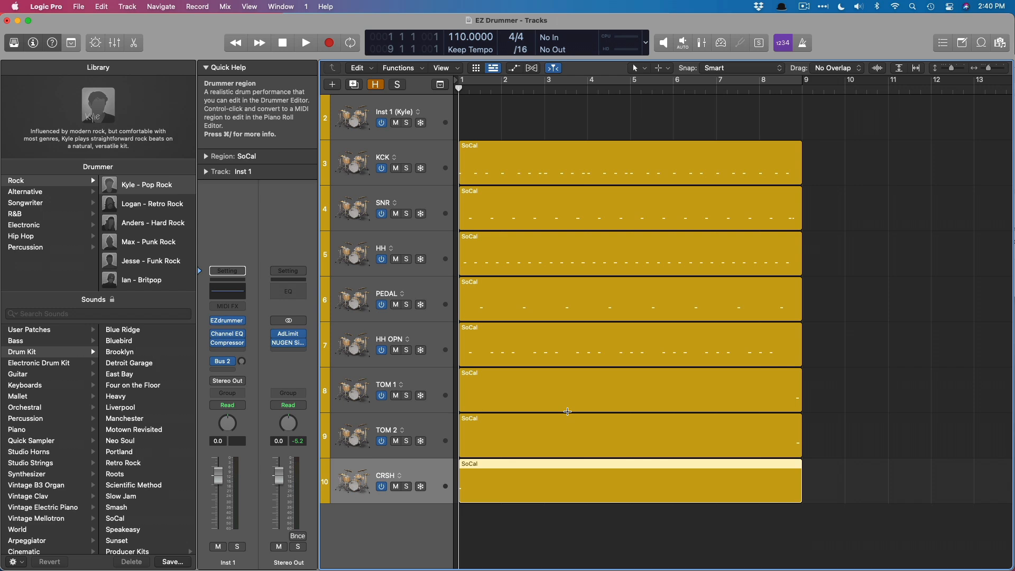
key(x)
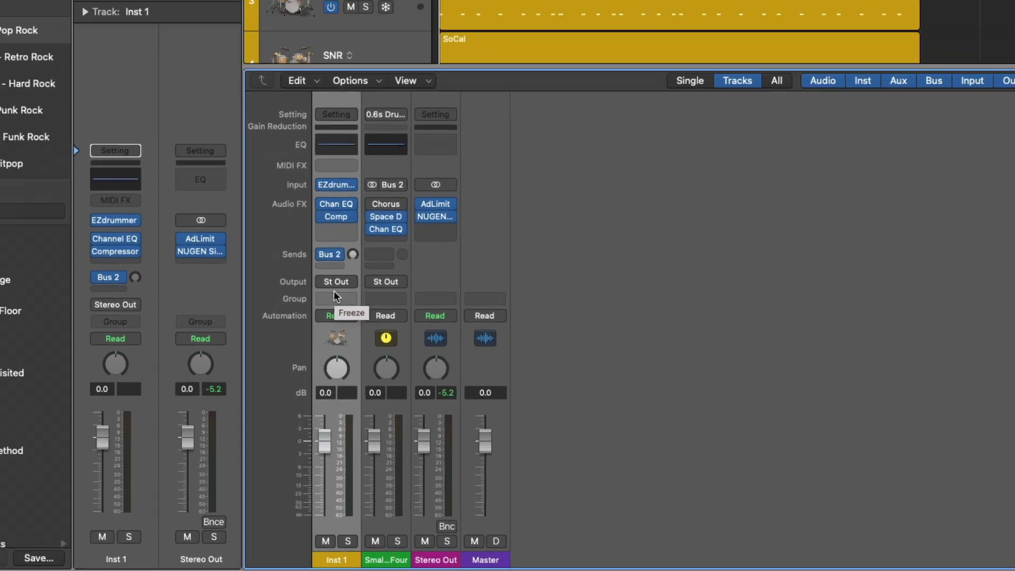
key(x)
Undo the drum-track separation back to the single SoCal region on the Inst 1 (Kyle) track
key(super+z)
key(super+z)
key(super+z)
key(super+z)
key(super+z)
key(super+z)
key(super+z)
key(super+z)
key(super+z)
key(super+z)
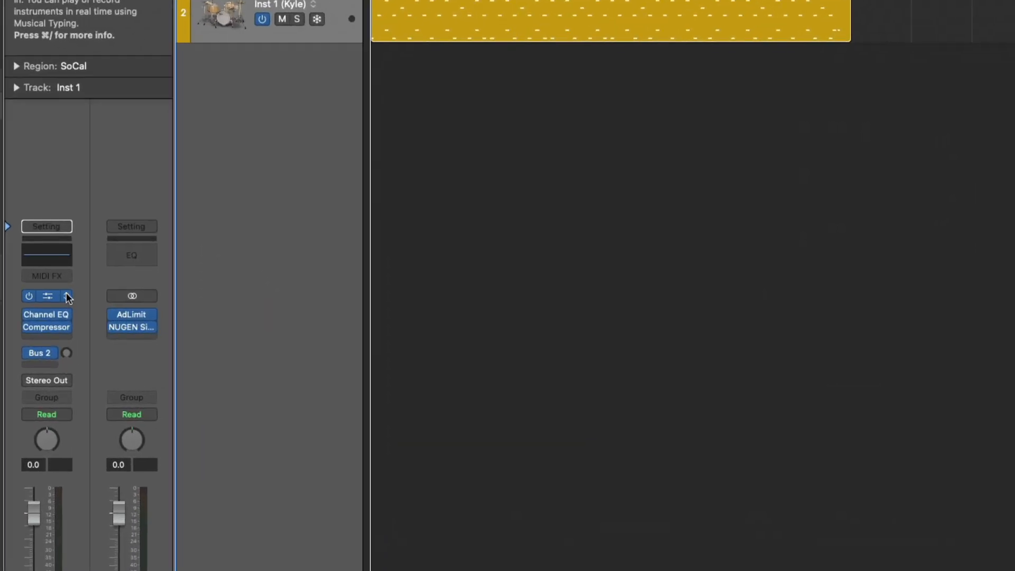
Reload the Inst 1 track's EZdrummer Demo instrument as Multi-Output (16xStereo) and continue with the demo version
click(240, 320)
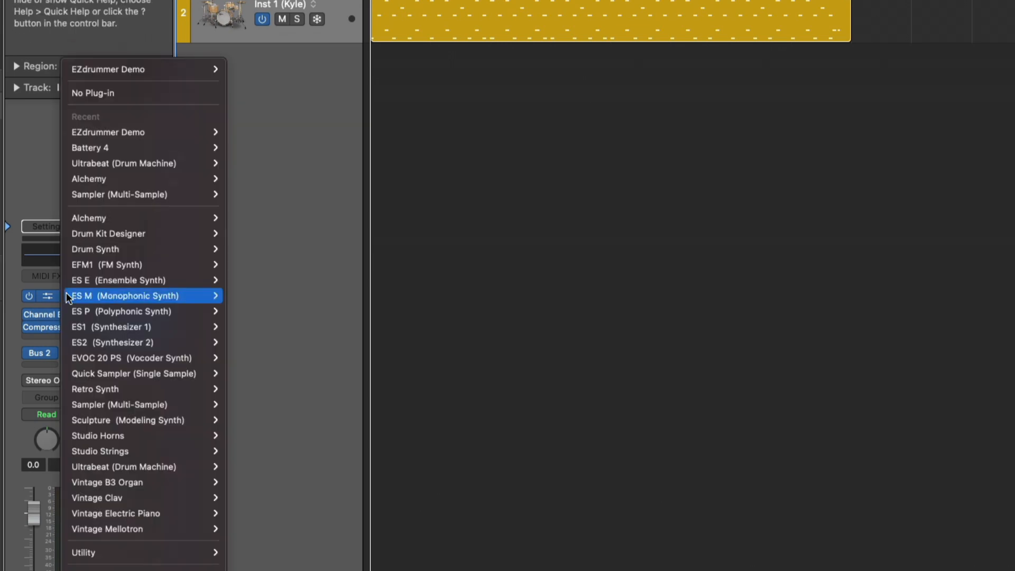
mouse_move(172, 74)
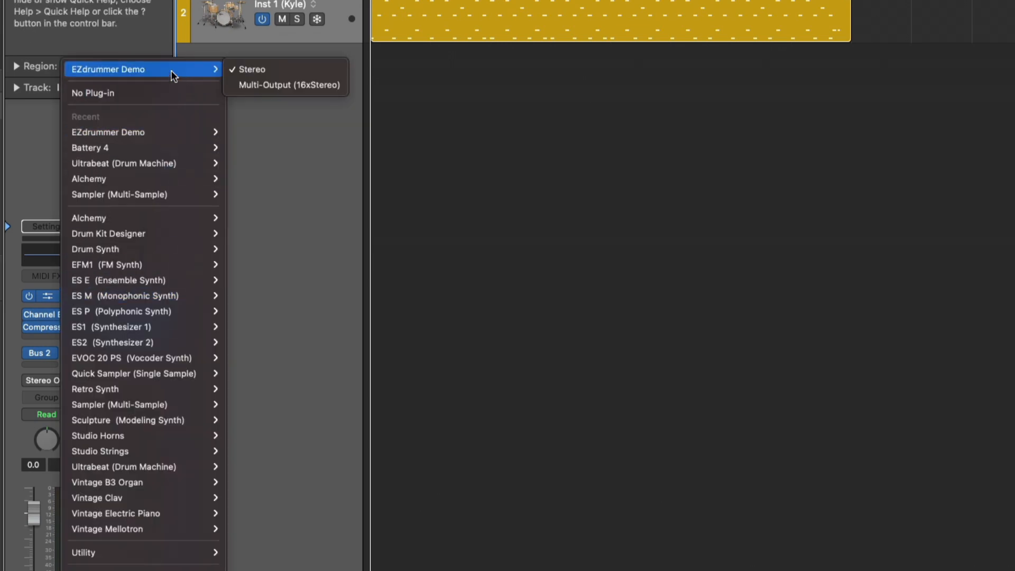
click(264, 83)
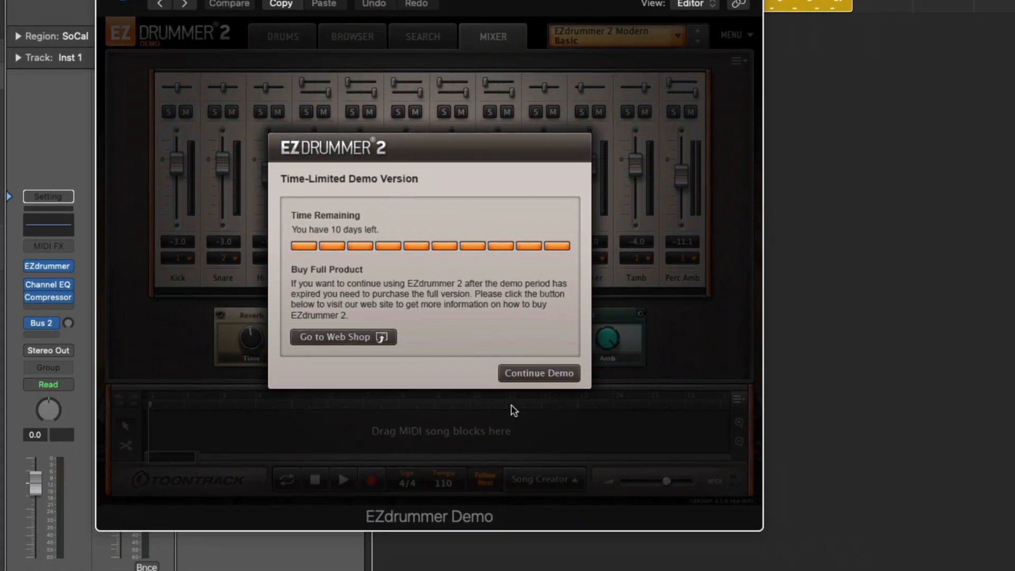
click(519, 374)
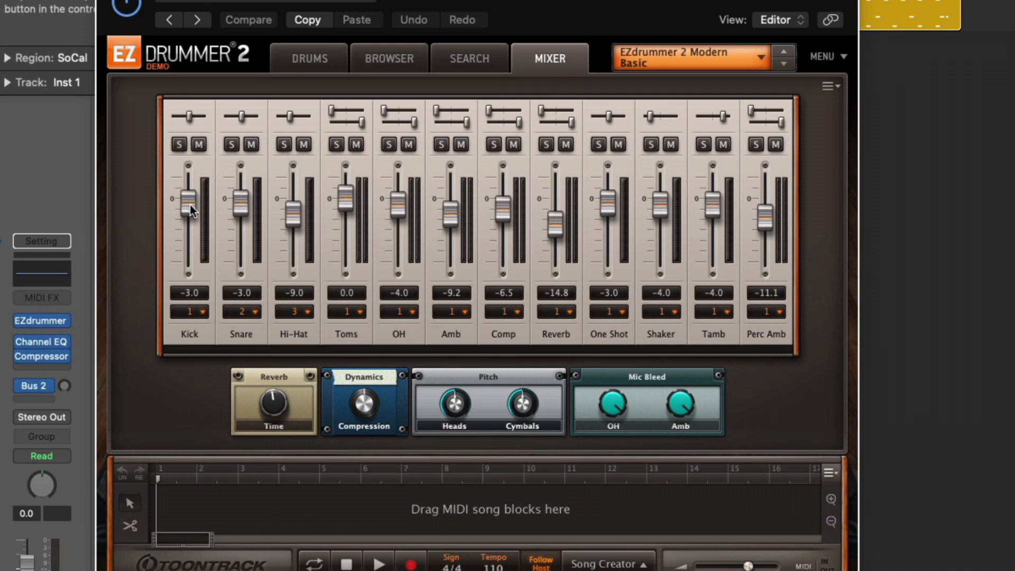
Route the EZdrummer mixer channels separately, with Kick on Output 1, Snare on Output 2, Hi-Hat on Output 3 and Toms on Output 4
click(194, 311)
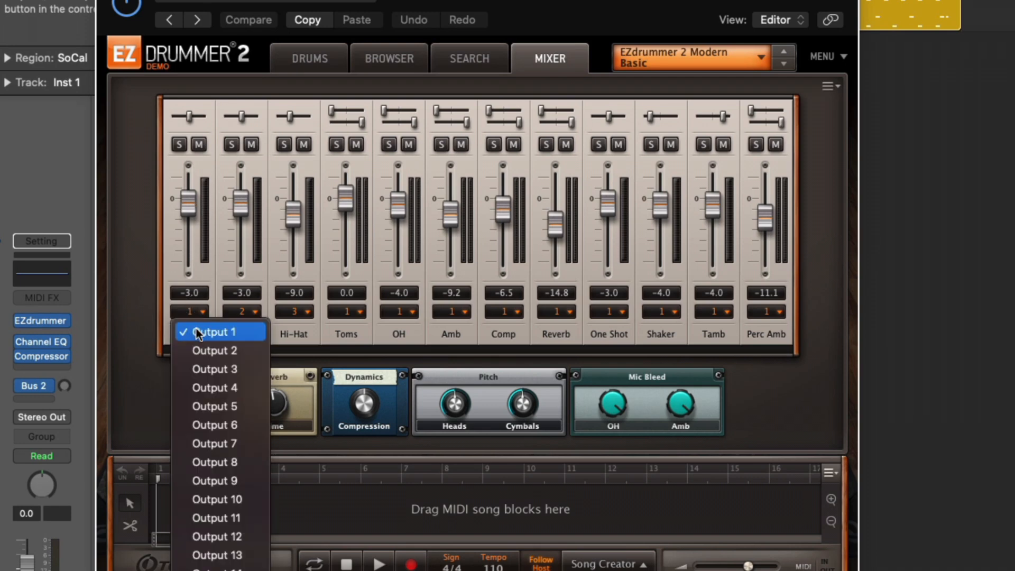
click(162, 320)
click(240, 310)
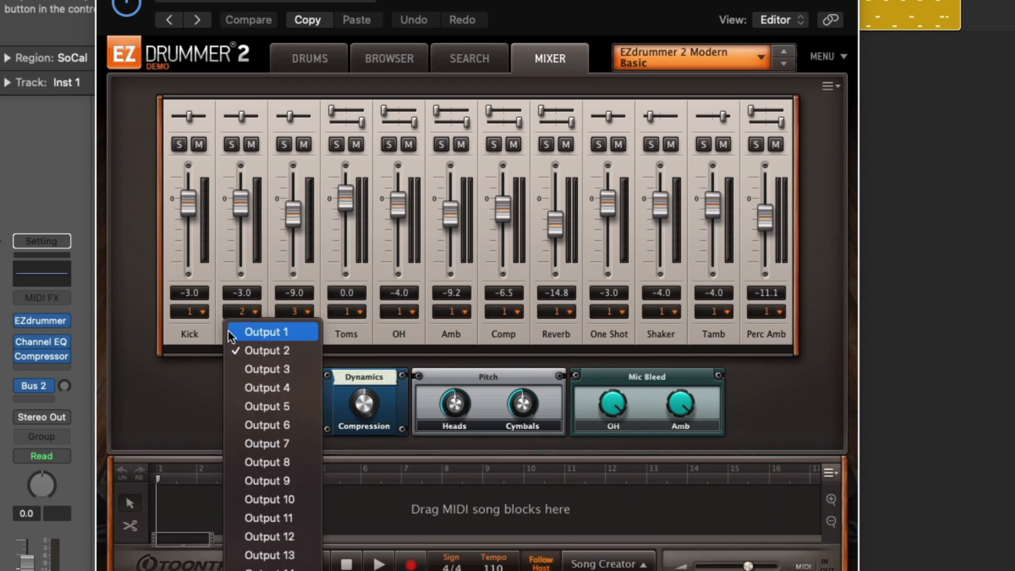
click(289, 311)
click(289, 311)
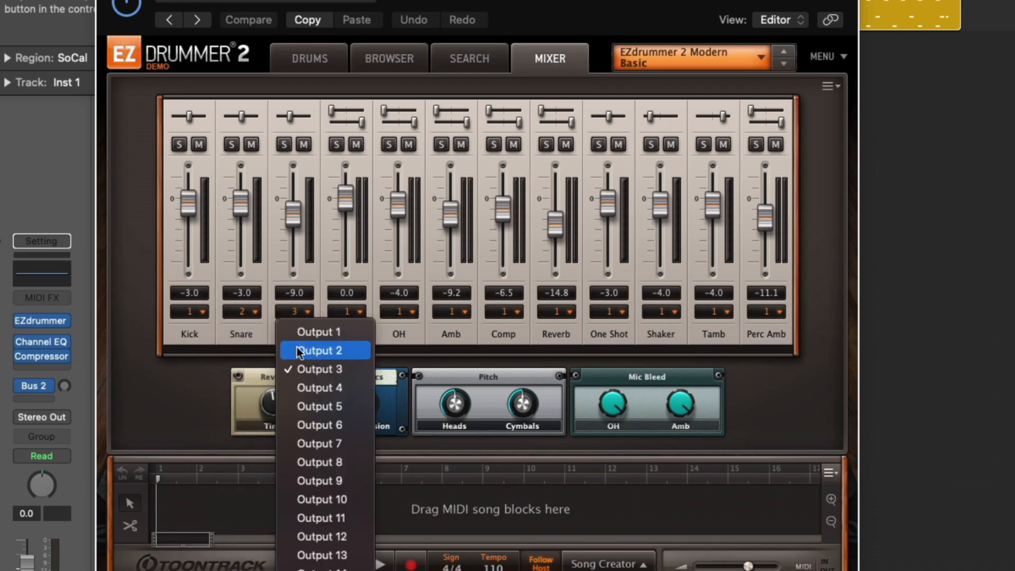
click(299, 369)
click(354, 313)
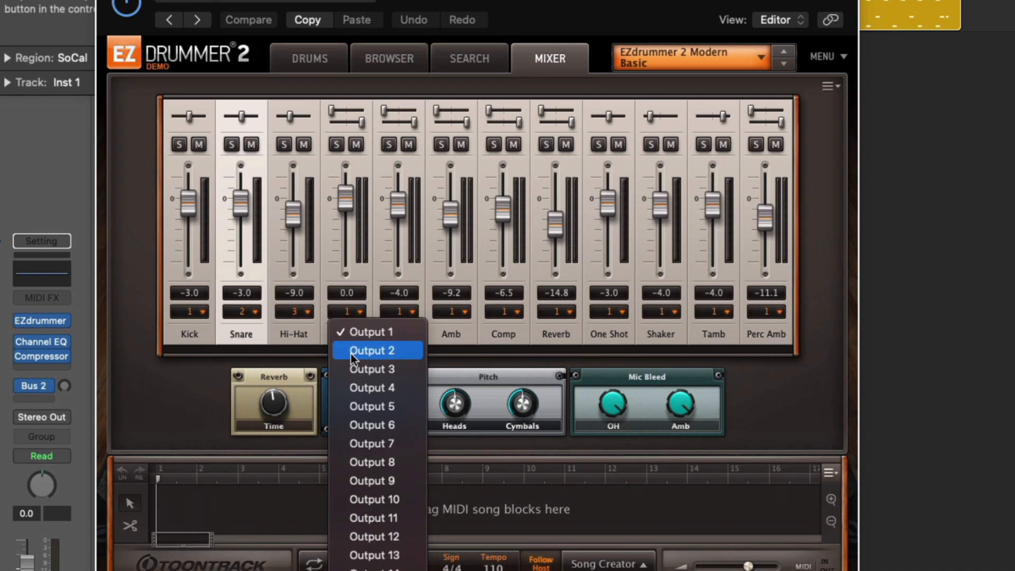
click(360, 387)
click(407, 311)
click(661, 312)
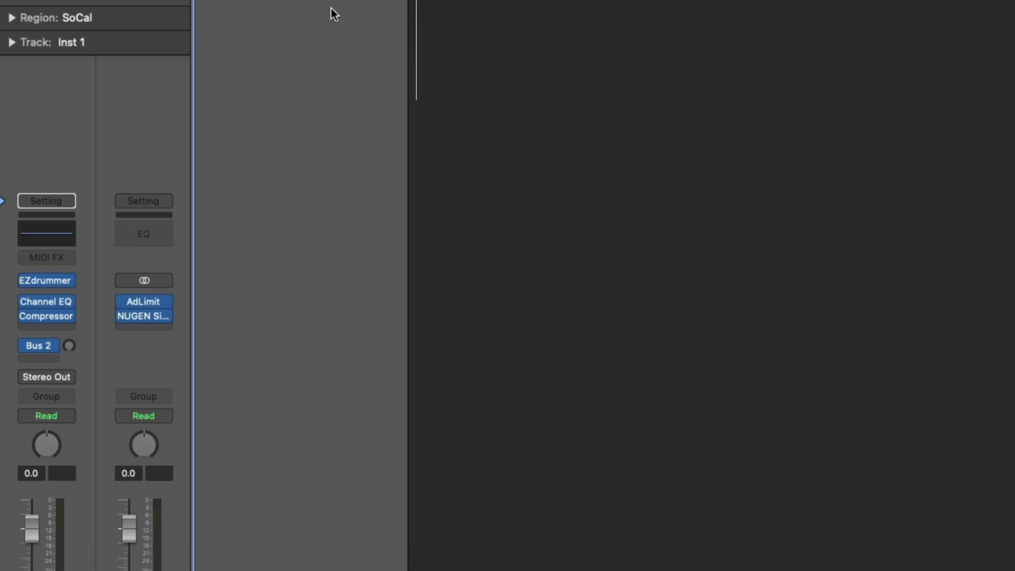
Show the mixer and add four aux channel strips for EZdrummer outputs 3-4 through 9-10 beside Inst 1
key(x)
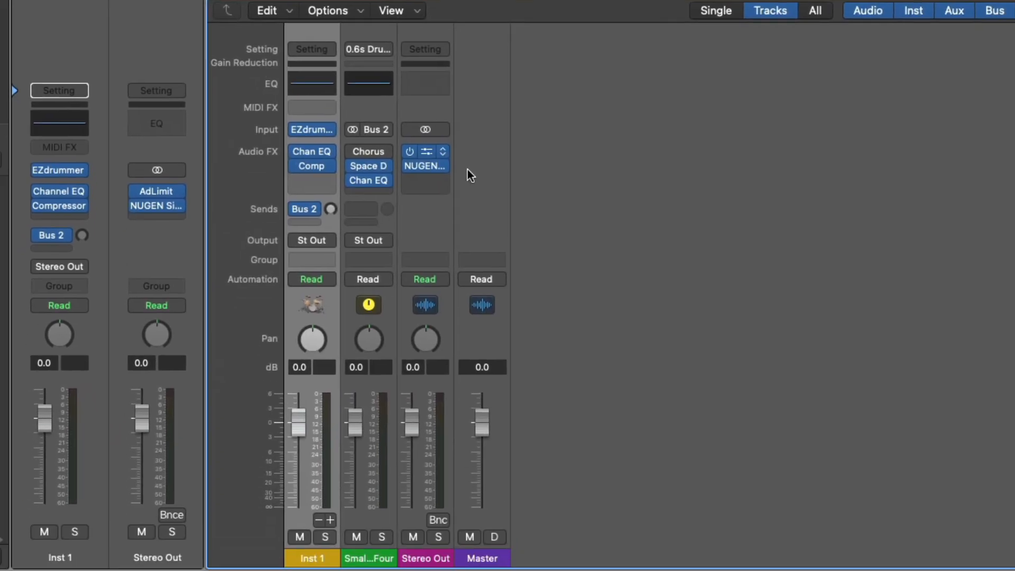
click(330, 520)
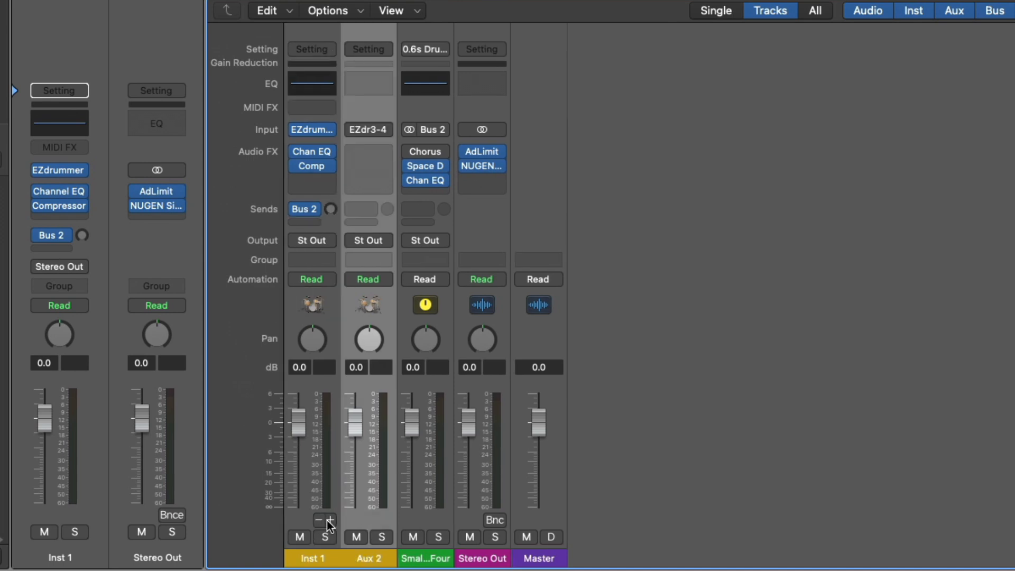
click(330, 520)
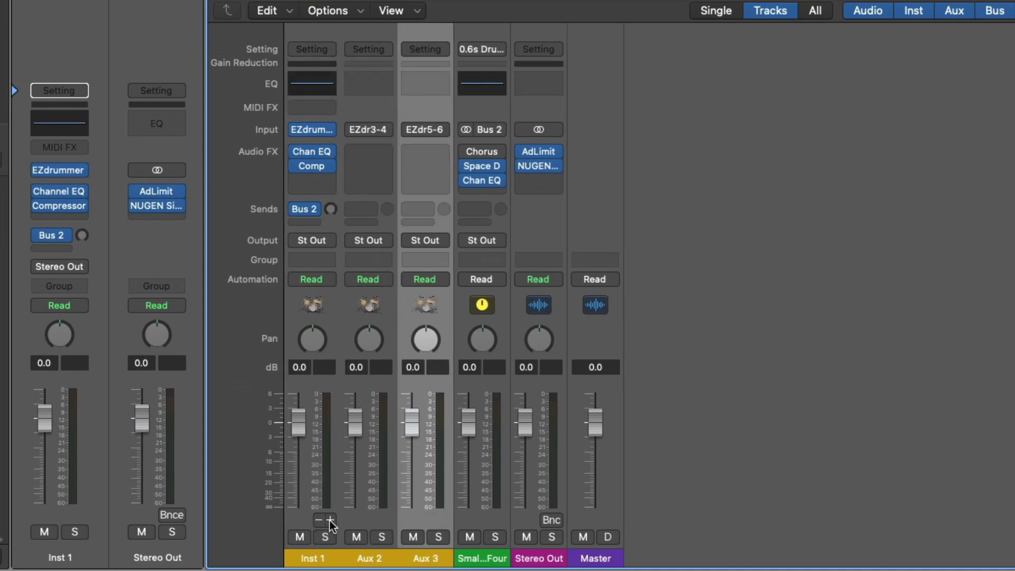
click(329, 521)
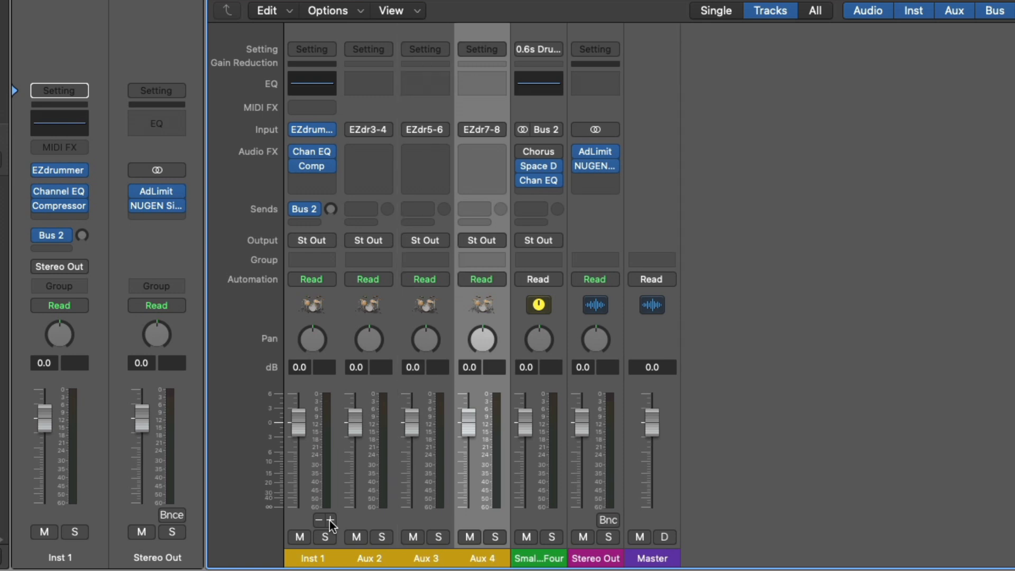
click(330, 520)
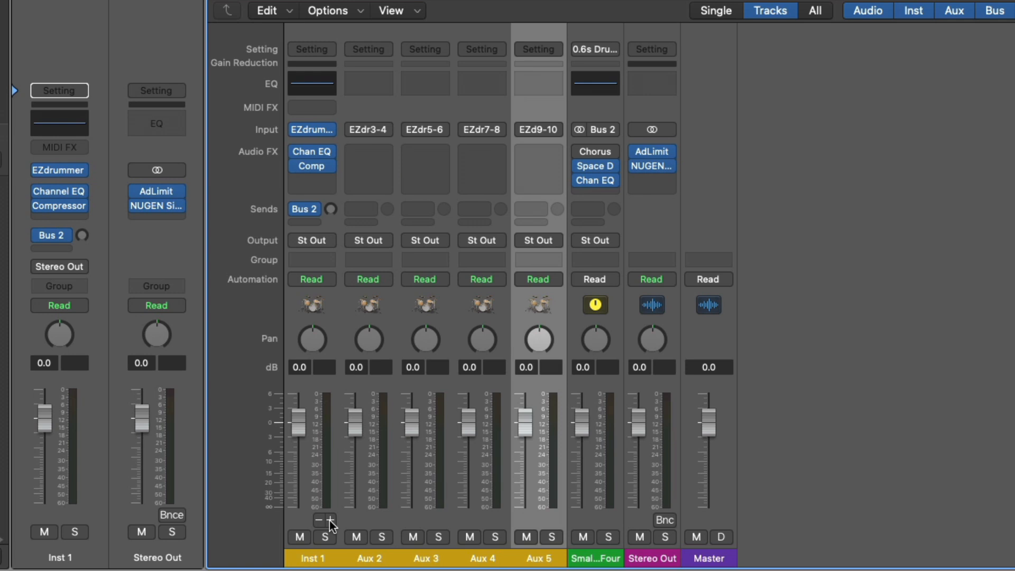
Play Inst 1 soloed and add six more EZdrummer aux channel strips, for outputs 11-12 through 21-22
click(325, 538)
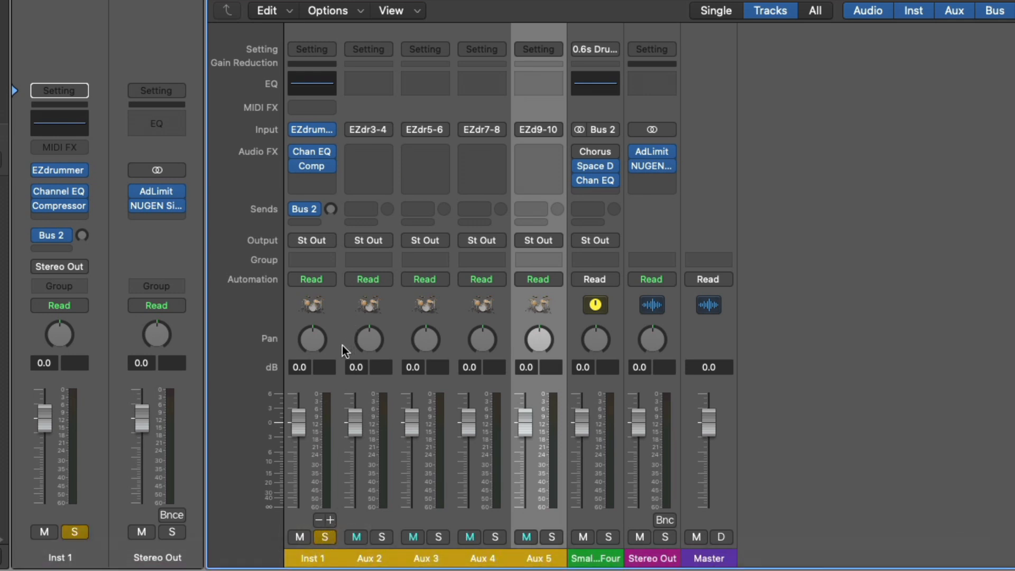
key(space)
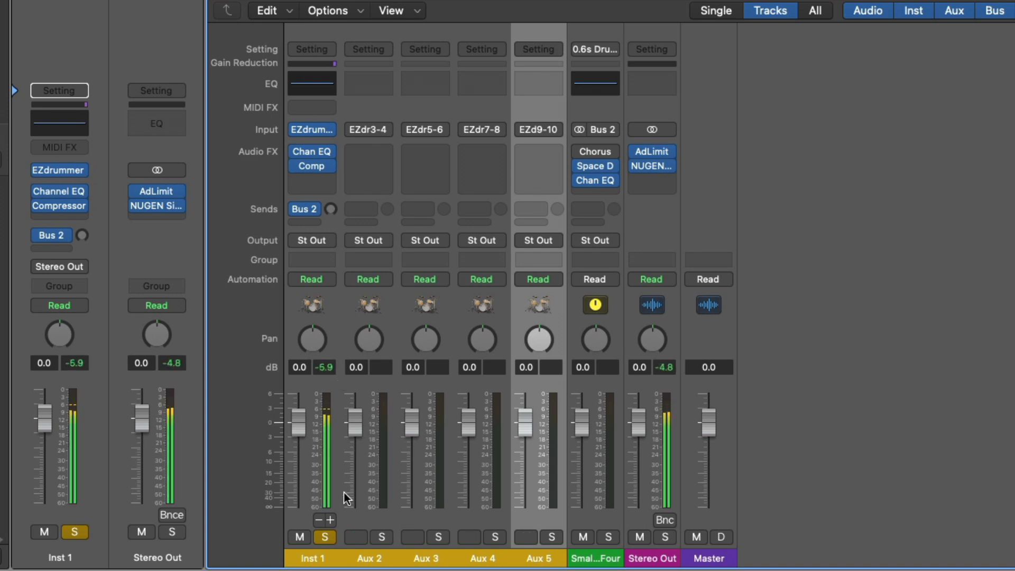
click(331, 520)
click(331, 520)
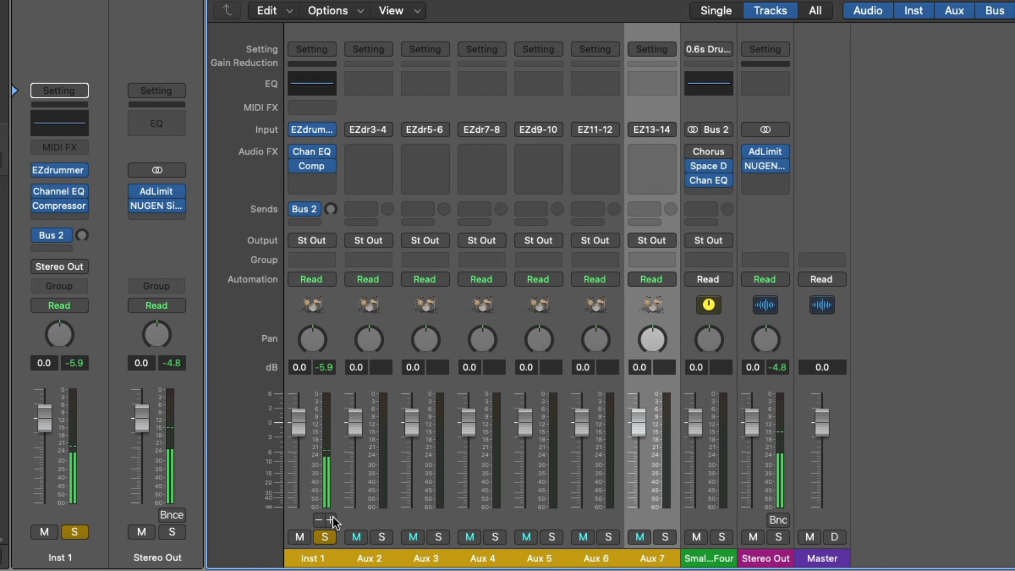
click(331, 520)
click(332, 520)
click(332, 520)
click(331, 521)
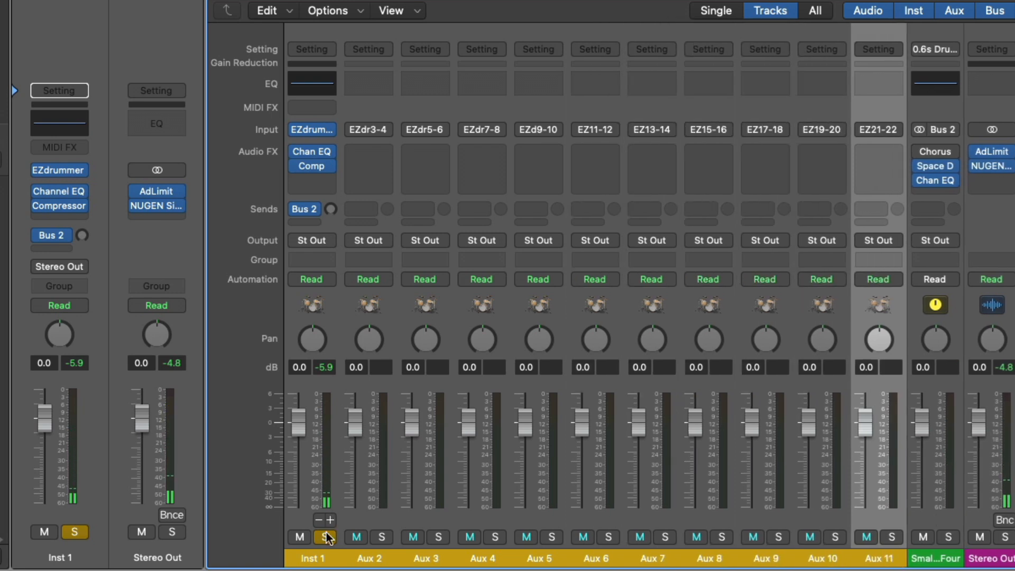
Listen to Inst 1, Aux 2, Aux 3 and Aux 4 soloed one at a time, and play all channels without solo
key(space)
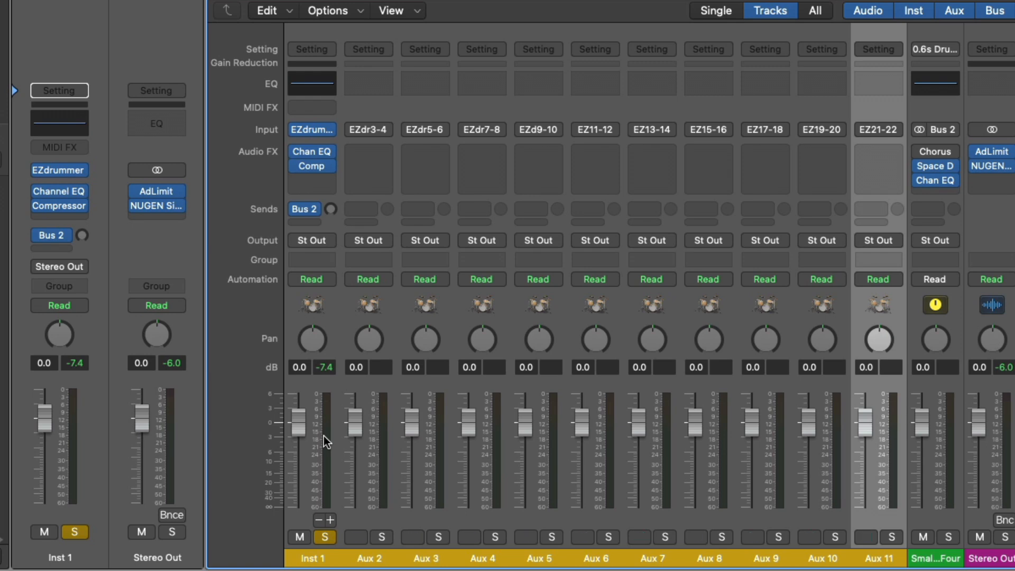
click(382, 537)
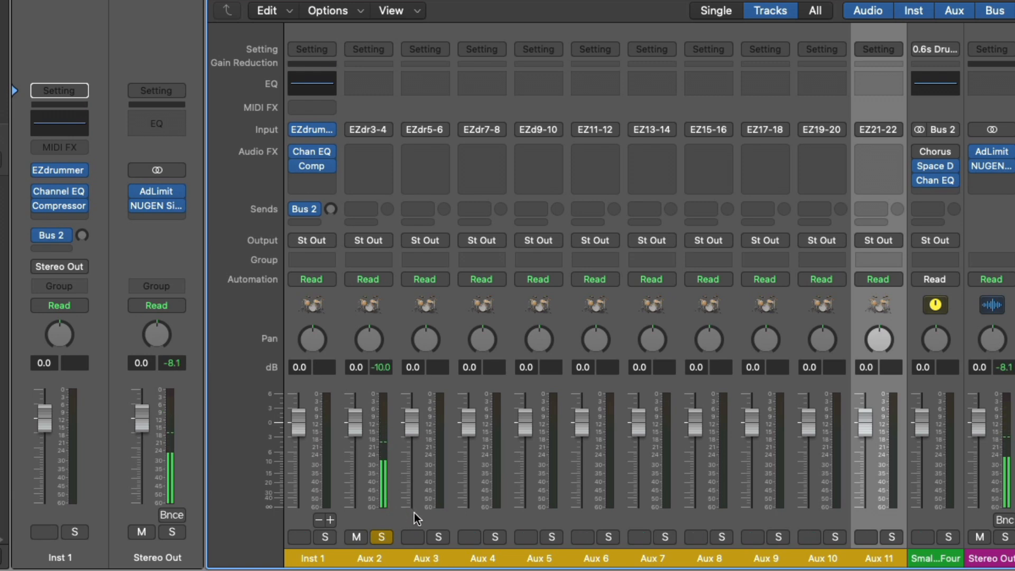
click(442, 537)
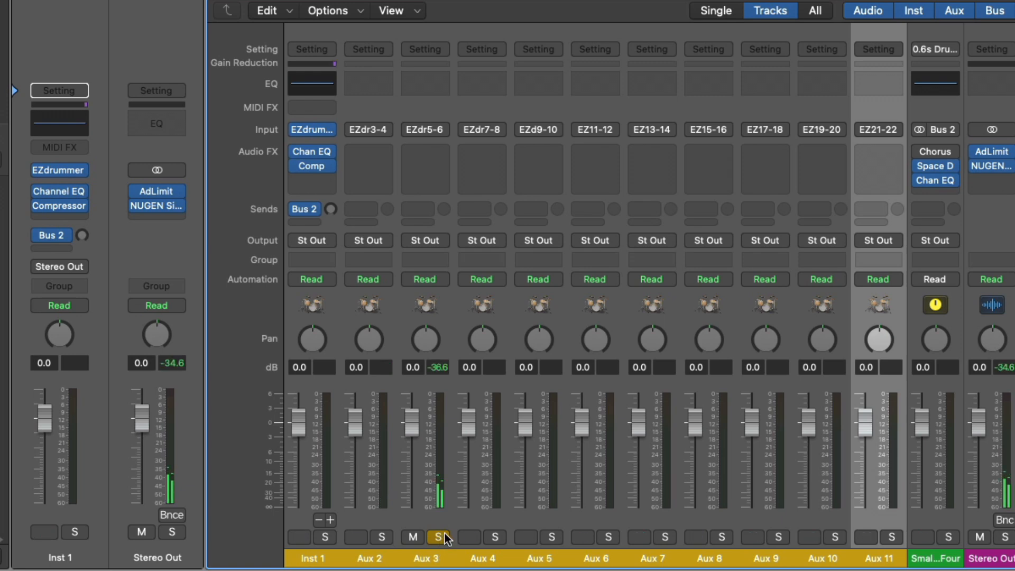
click(495, 537)
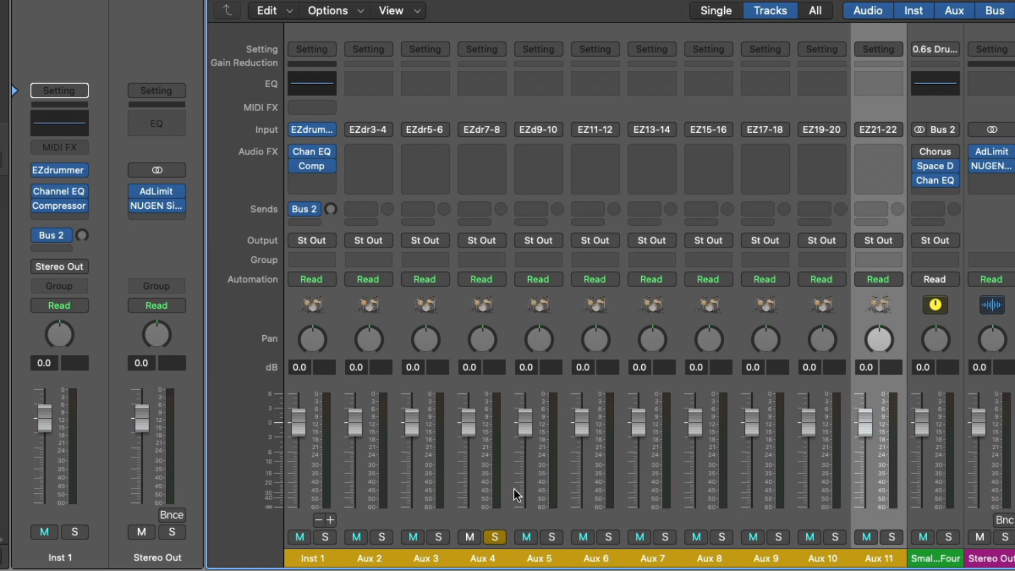
click(495, 537)
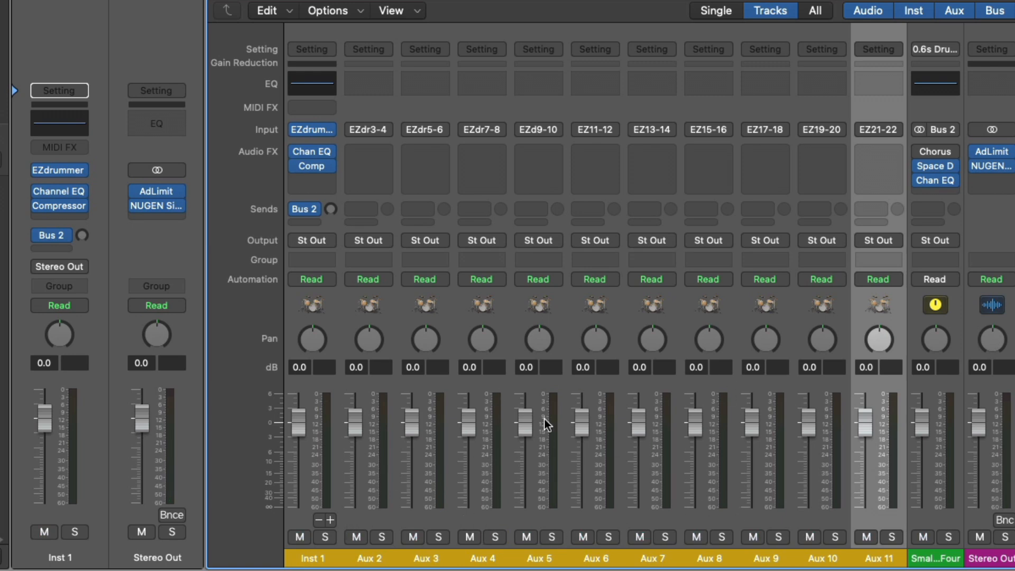
key(space)
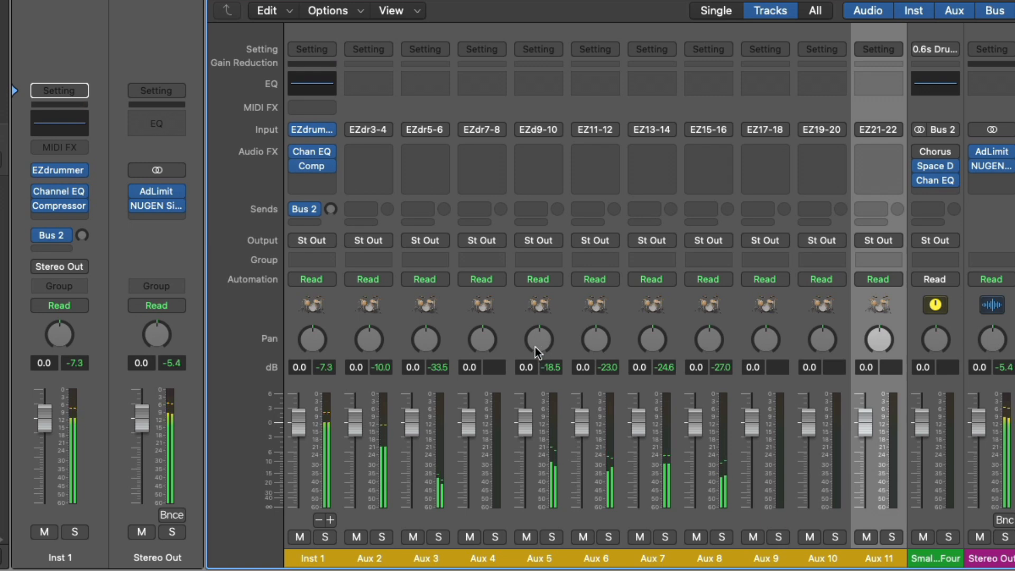
Rename the Inst 1, Aux 2 and Aux 3 channel strips as KCK, SNR and HH
double_click(370, 558)
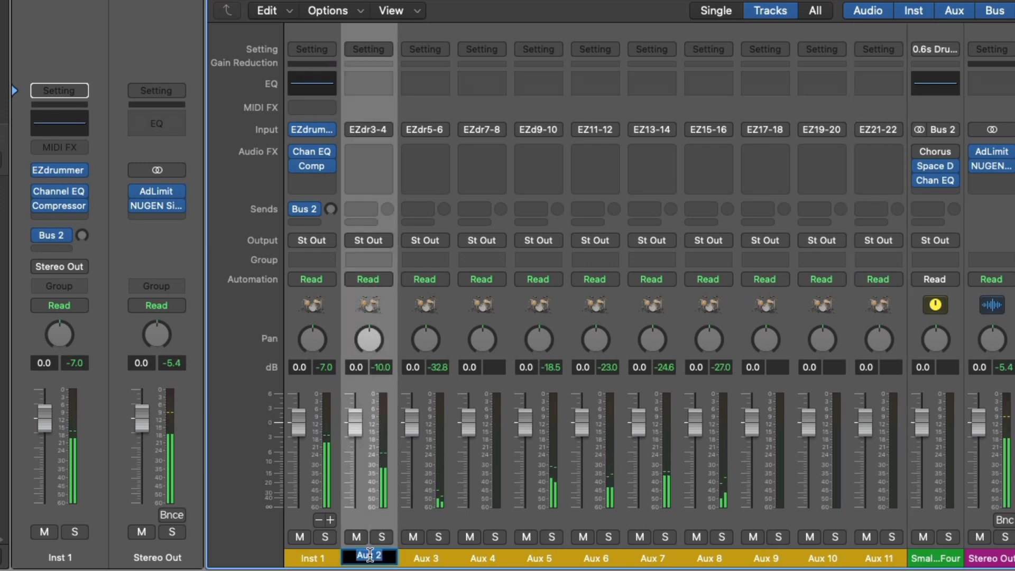
text(KCK)
key(BackSpace)
key(BackSpace)
key(BackSpace)
text(SNR)
key(shift+Tab)
text(KCK)
key(Tab)
key(Tab)
text(HH)
key(Return)
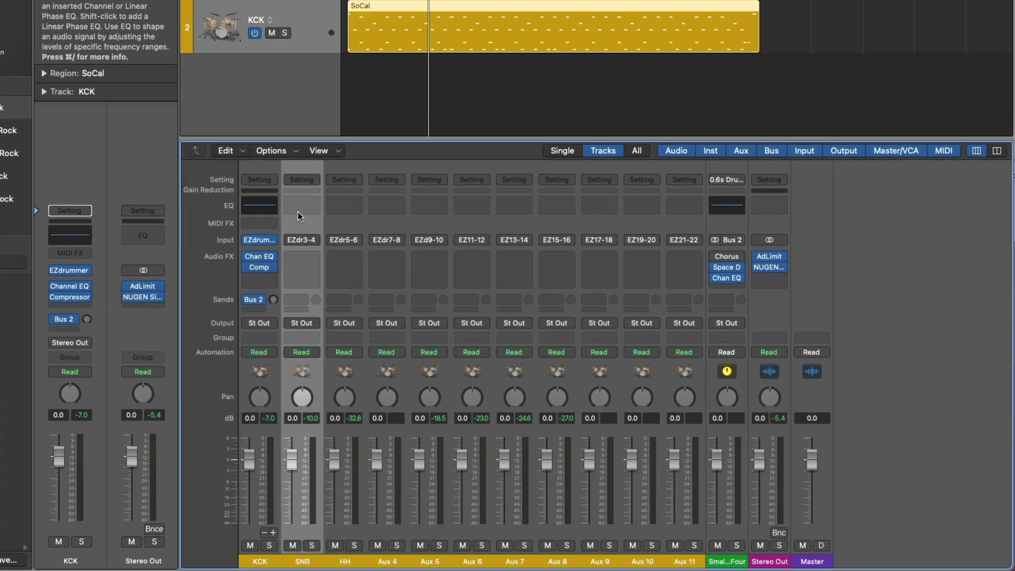
Insert a Channel EQ and a Classic VCA Compressor on the SNR channel strip and close their windows
double_click(365, 91)
drag(583, 82, 721, 82)
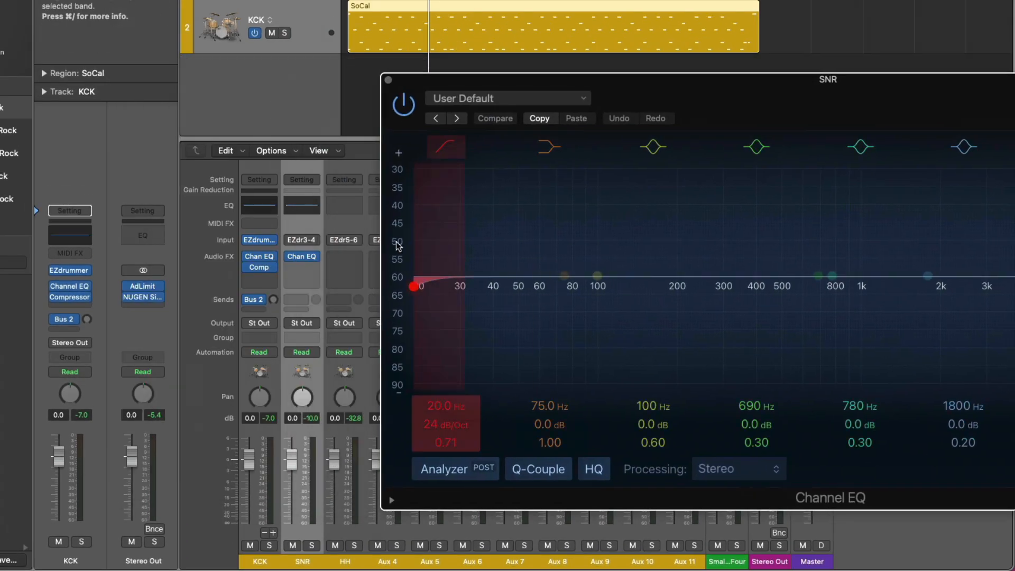
click(316, 188)
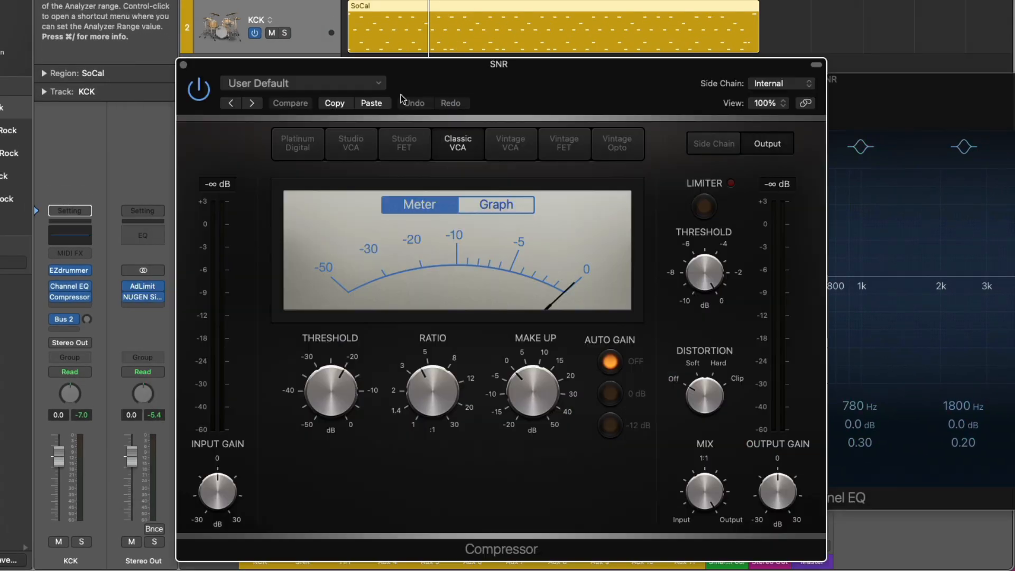
click(183, 65)
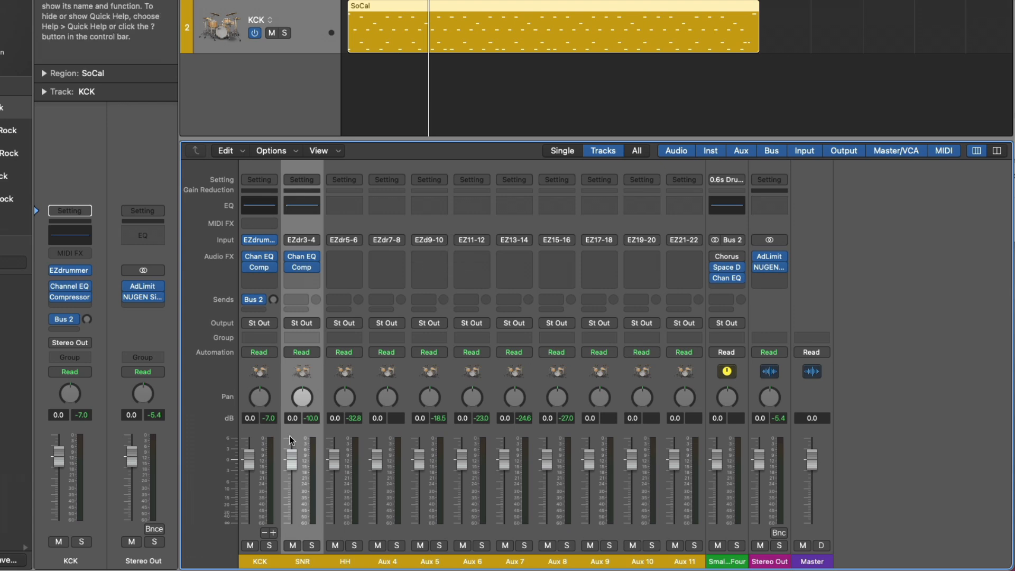
Hide the mixer and separate the SoCal region on the KCK track by note pitch
key(x)
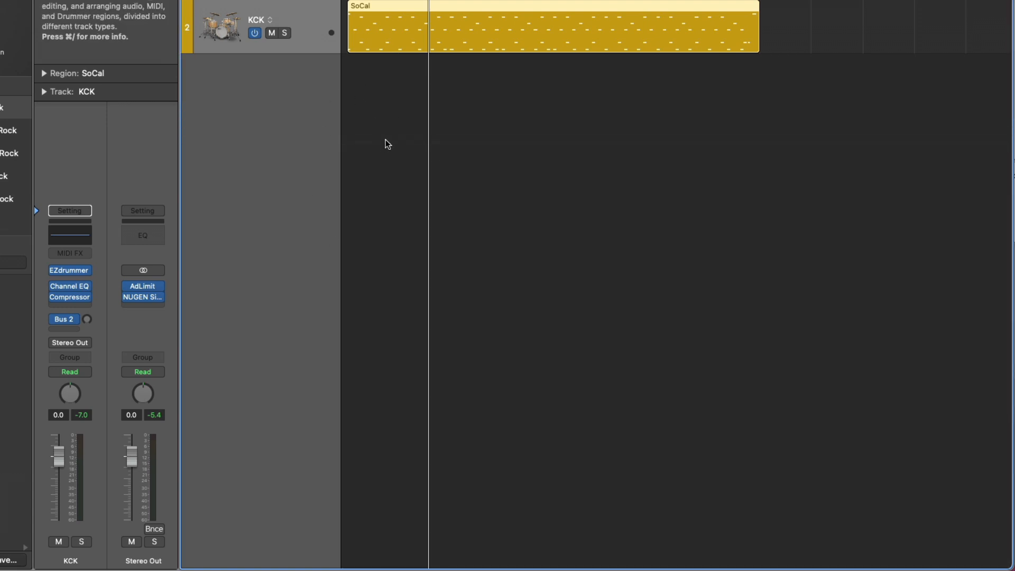
right_click(399, 9)
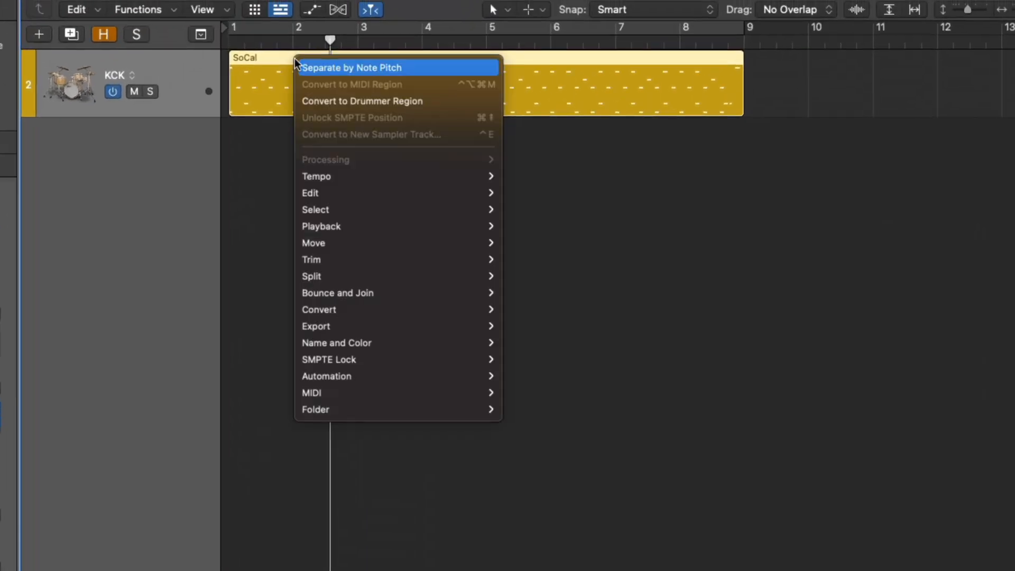
click(331, 68)
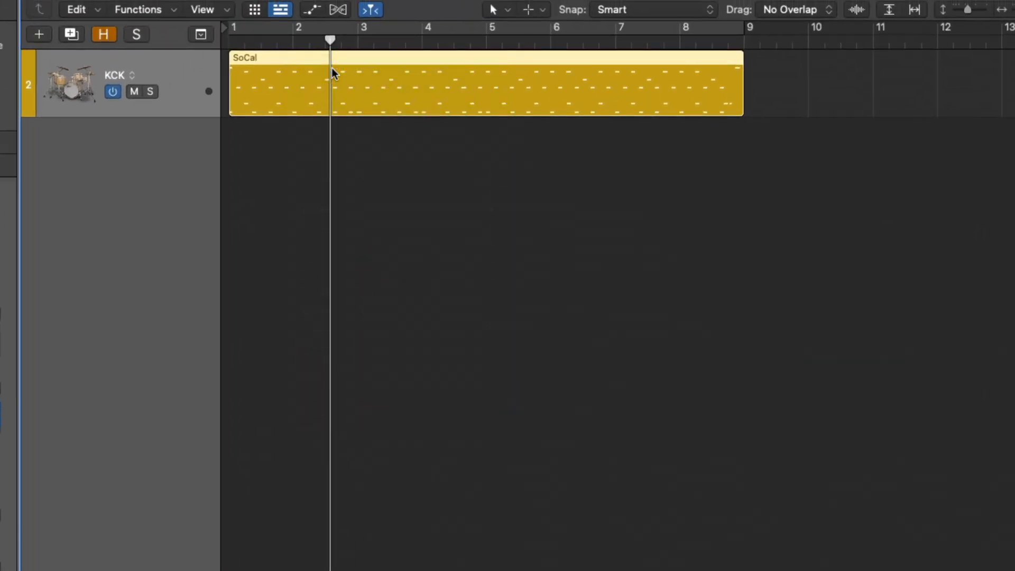
Play the separated SoCal regions and compare the KCK tracks with the EZdrummer channel strips in the mixer
key(x)
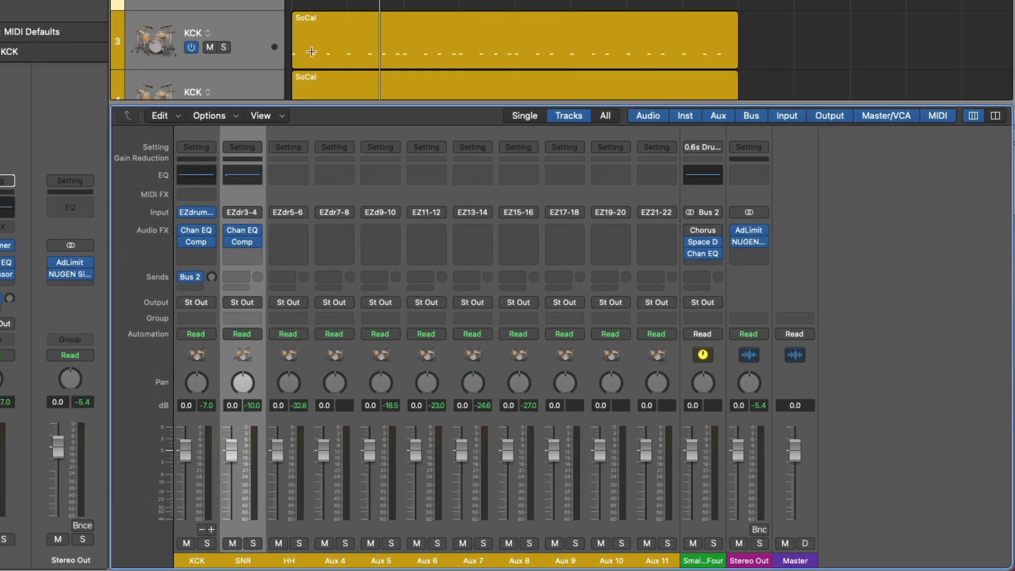
key(space)
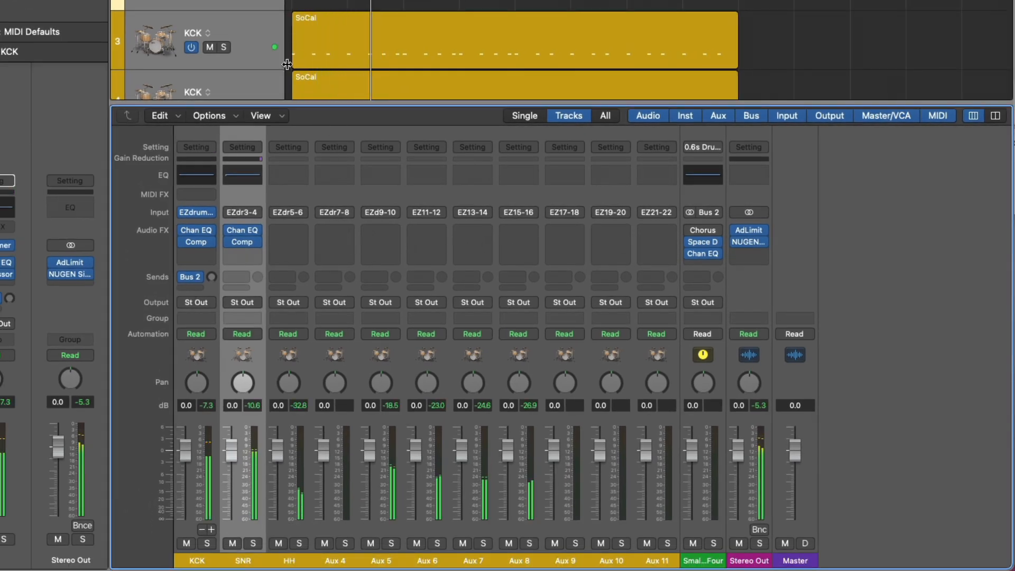
key(space)
key(x)
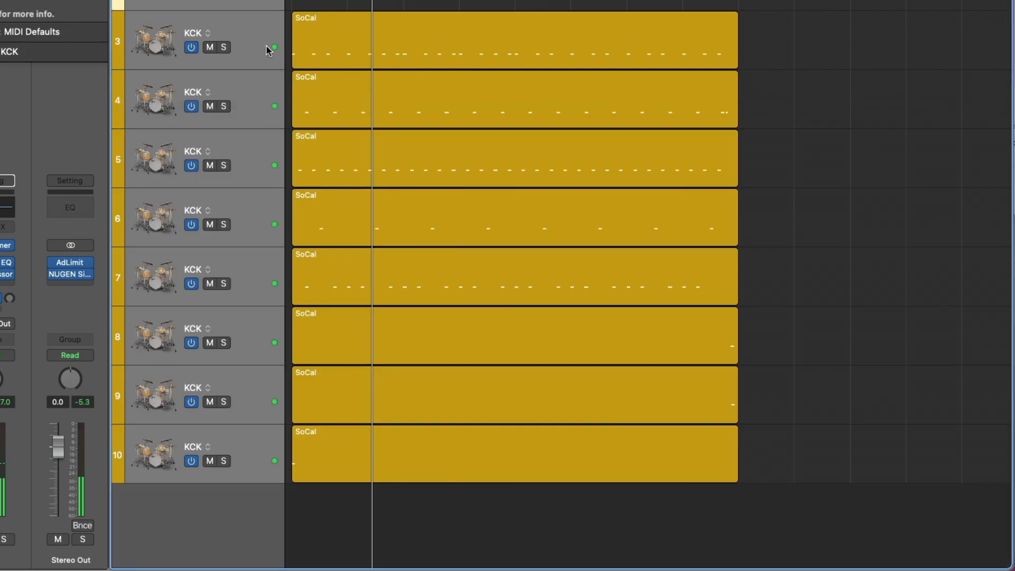
key(x)
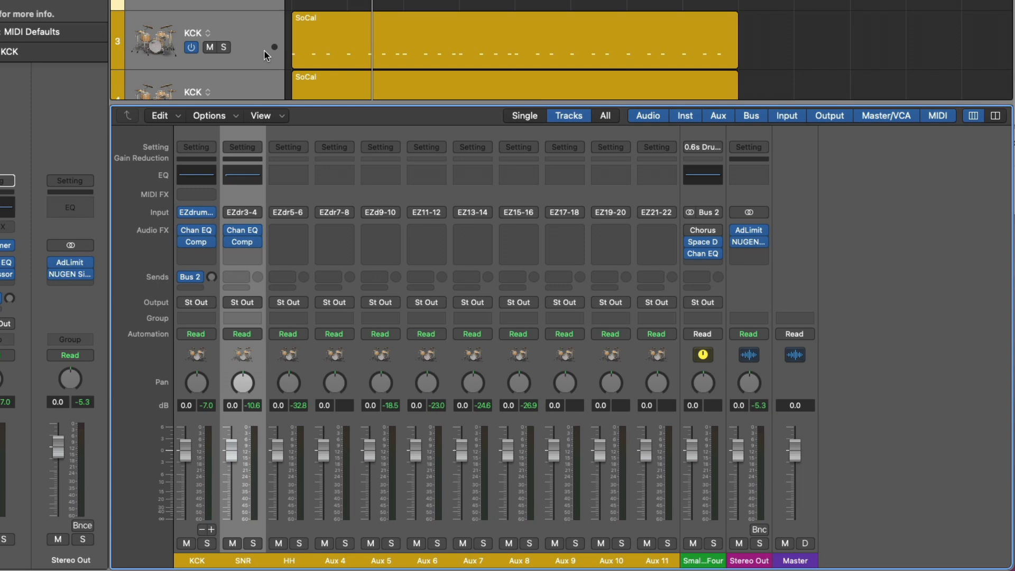
Check the Kick channel's output choices in the EZdrummer mixer and close the instrument window unchanged
click(199, 214)
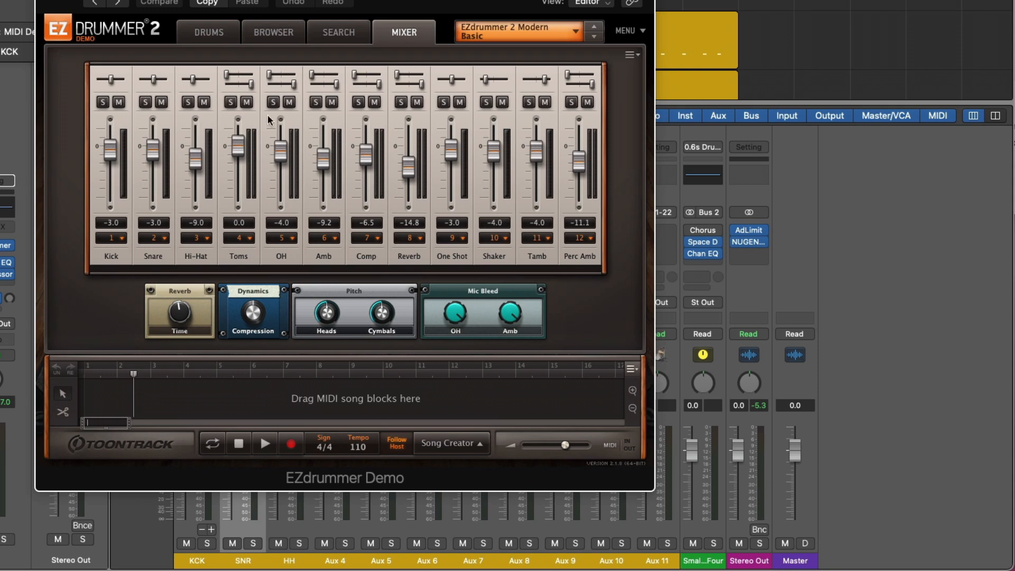
click(113, 239)
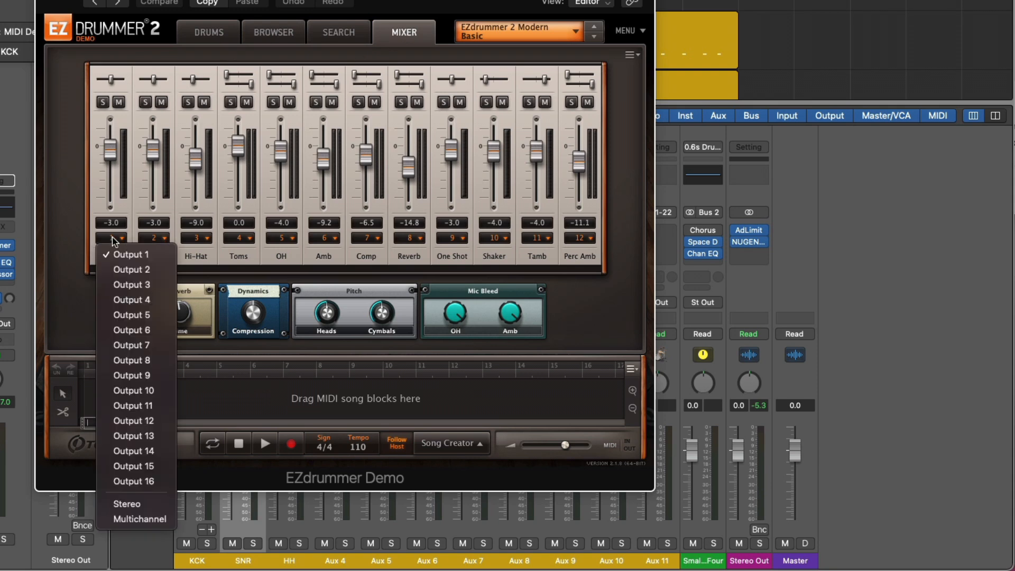
click(131, 237)
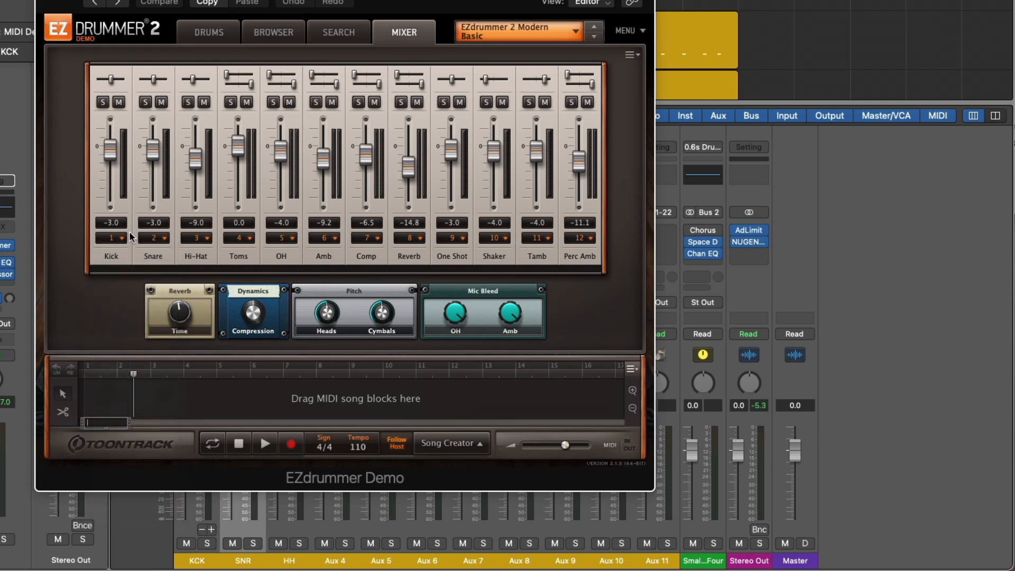
key(super+w)
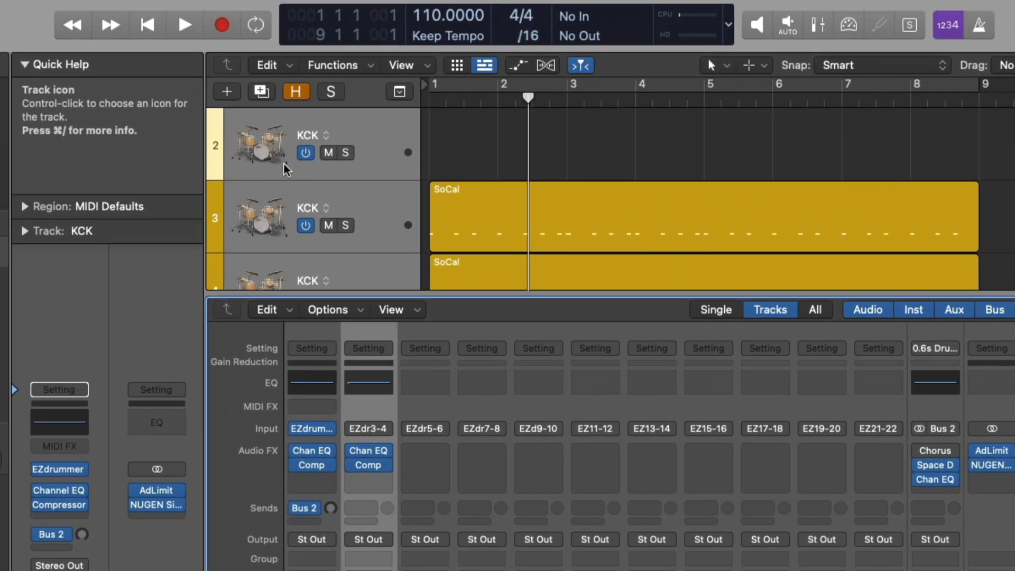
Reveal the hidden 2 Funk Kit track, turn off its hide setting, solo it and hide the mixer
key(h)
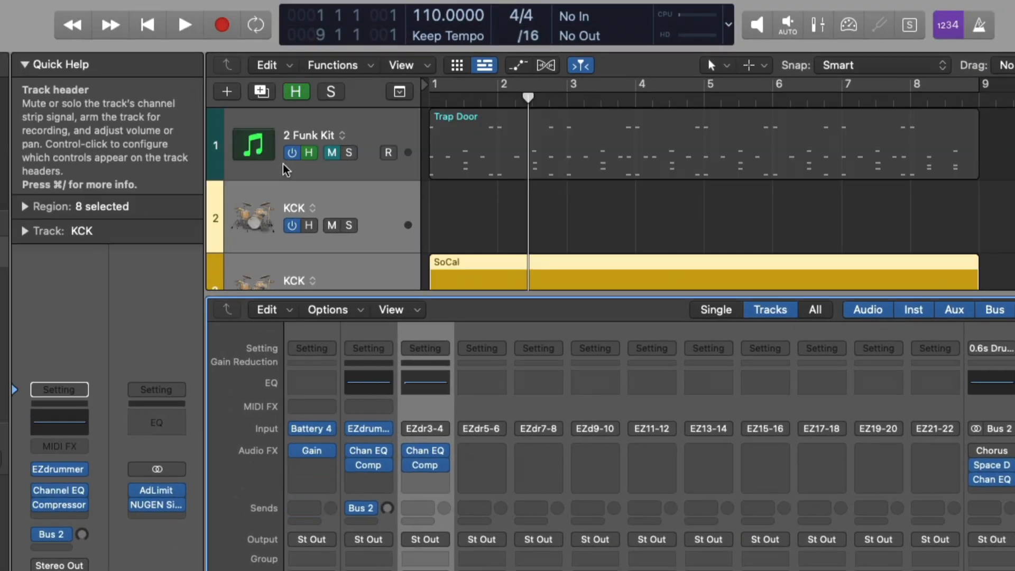
click(310, 153)
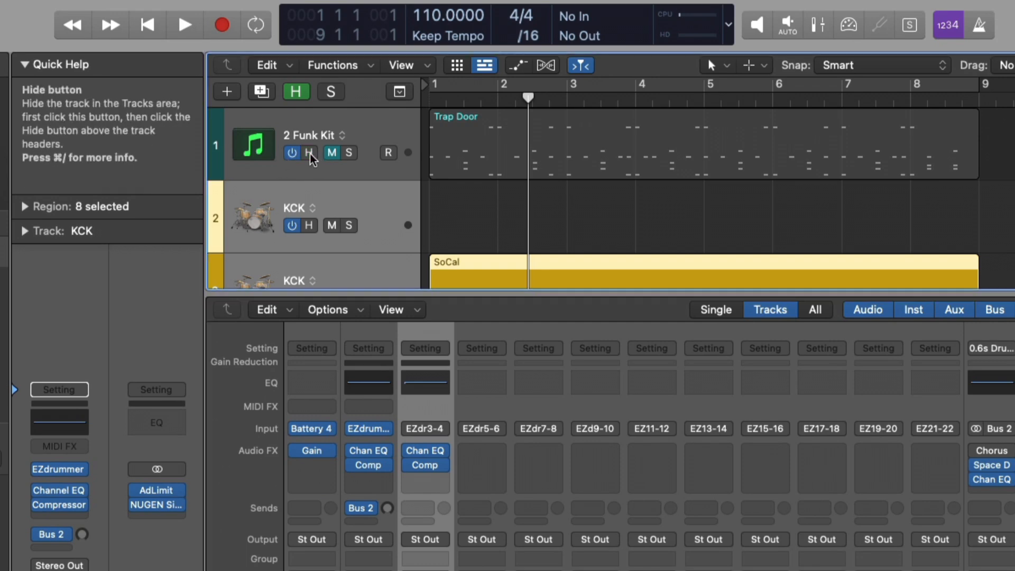
click(350, 153)
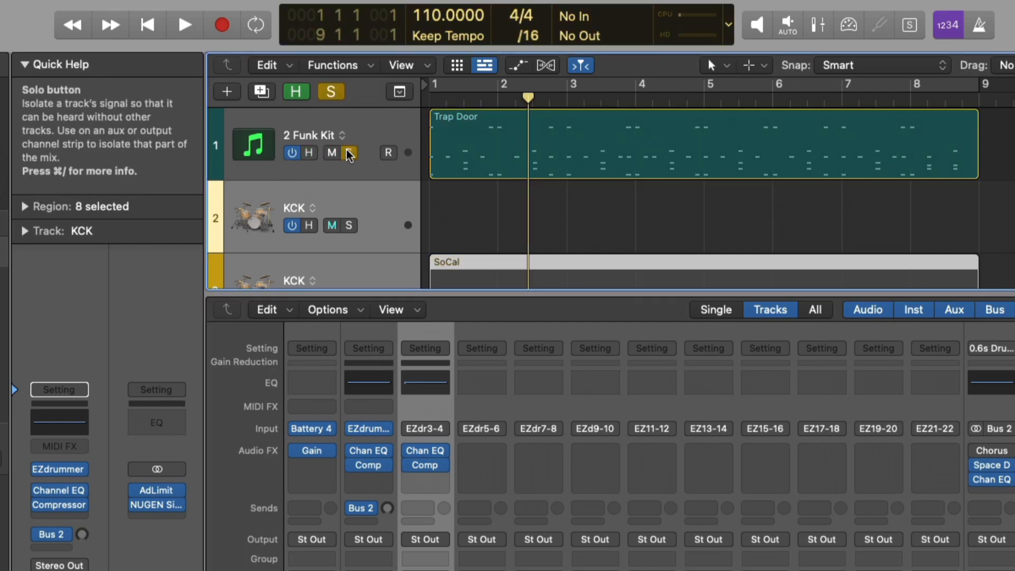
key(x)
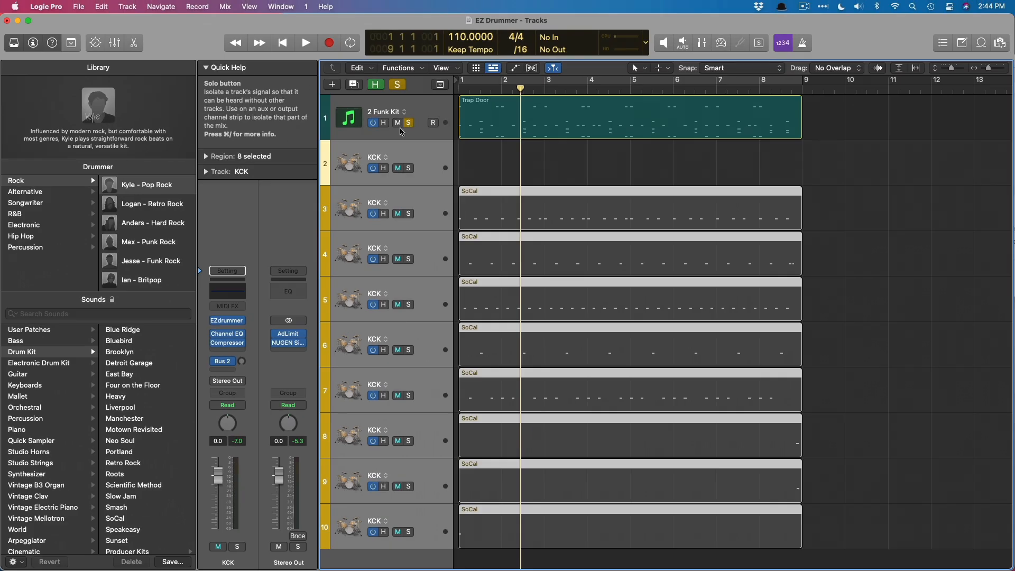
Delete all the KCK tracks, numbered 2 to 10, together with their SoCal regions
click(355, 164)
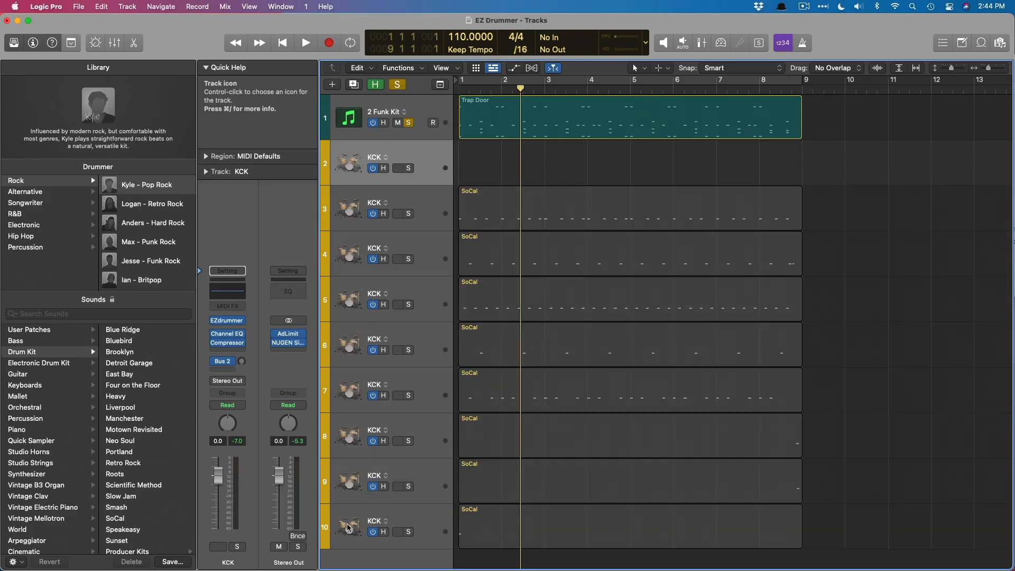
shift+click(348, 523)
key(Delete)
key(super+BackSpace)
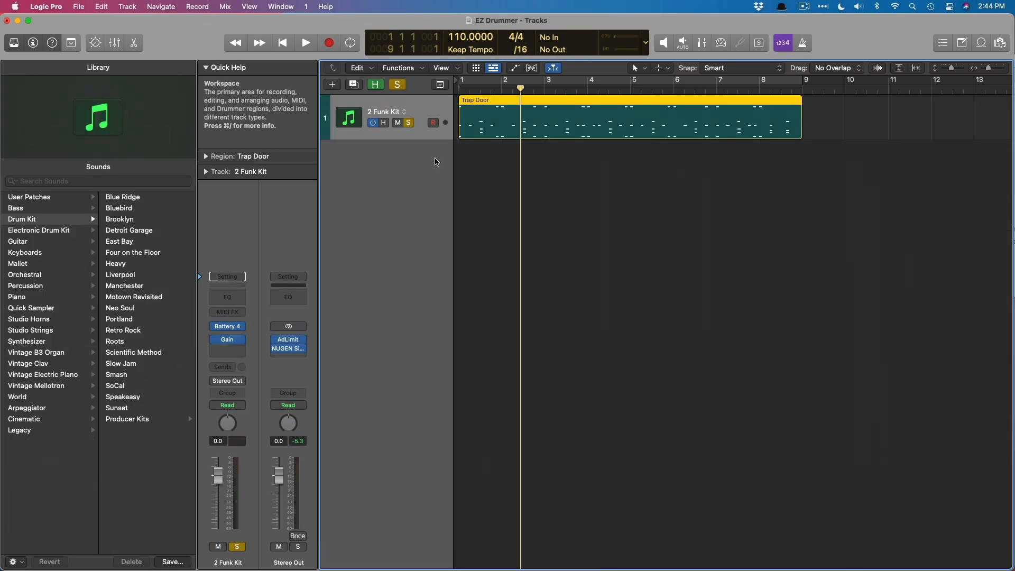
Play the Trap Door region on the soloed 2 Funk Kit track from the start of the project
key(Return)
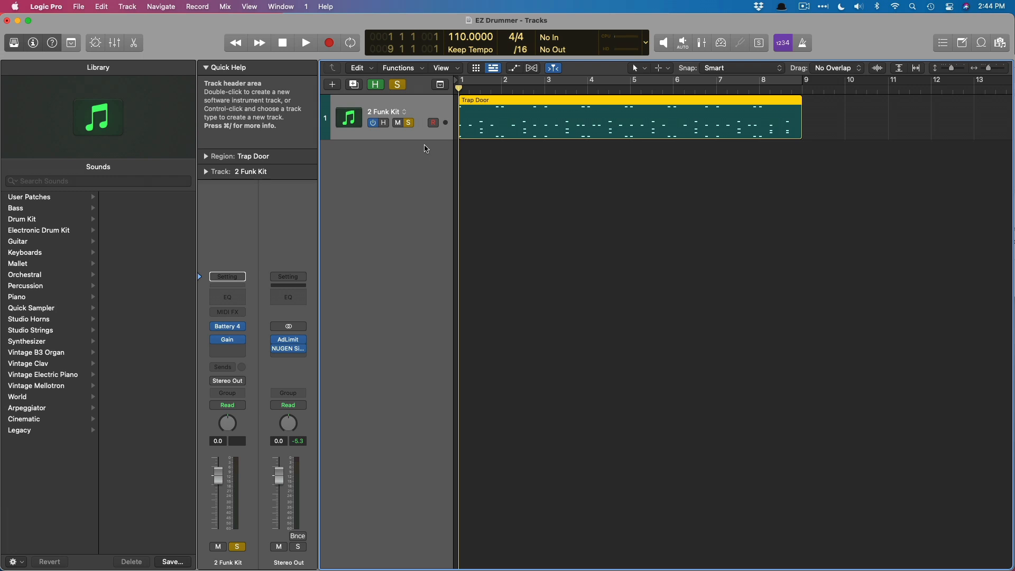
key(space)
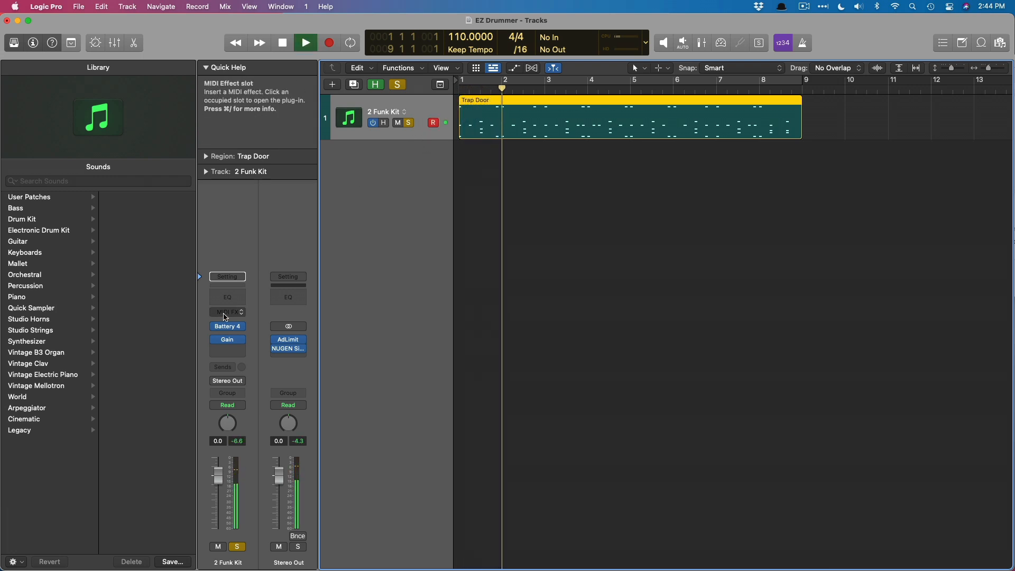
key(space)
Open Battery 4 on the 2 Funk Kit track below the region and play it to see which cells are triggered
click(234, 325)
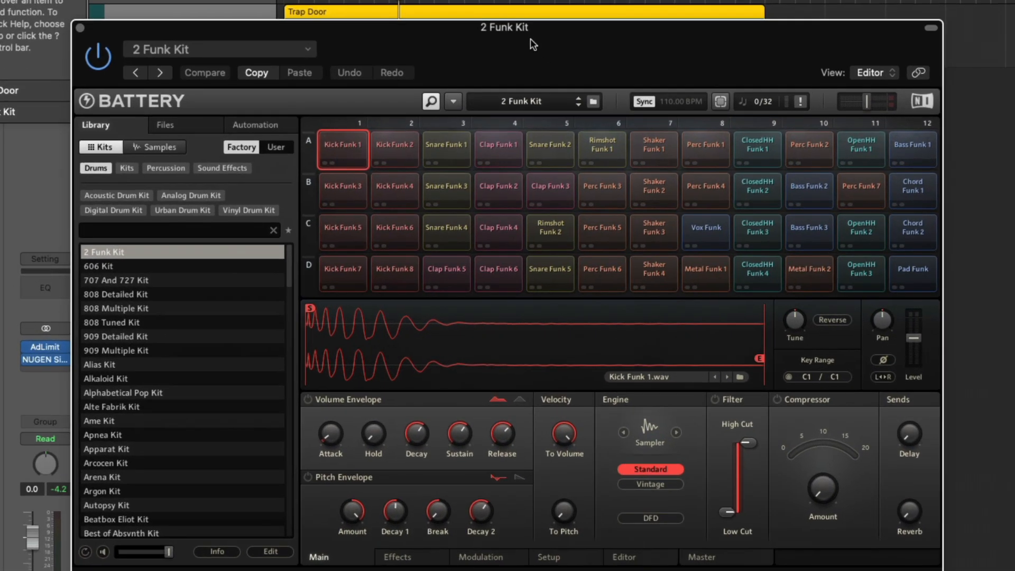
drag(457, 35, 445, 113)
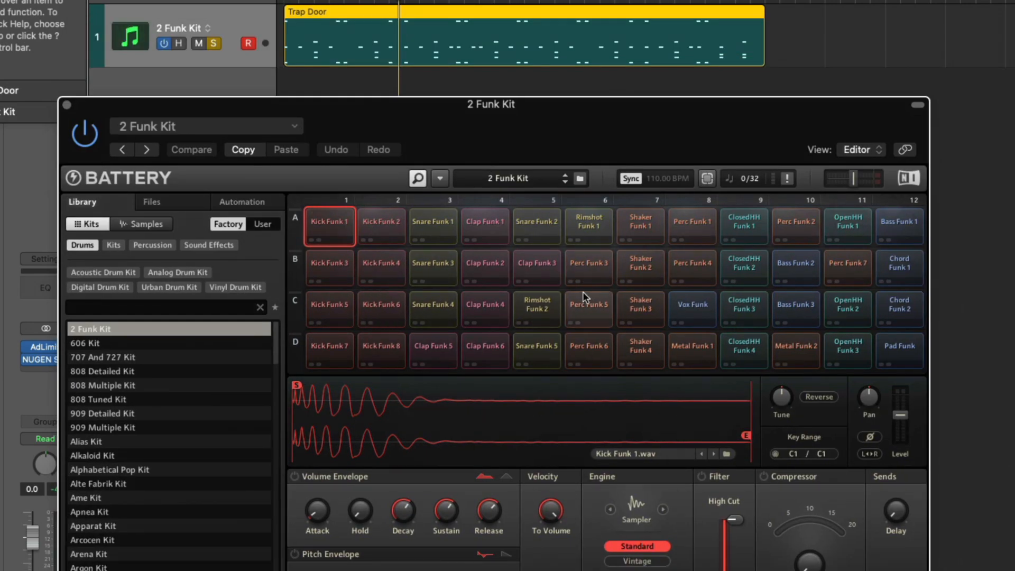
key(space)
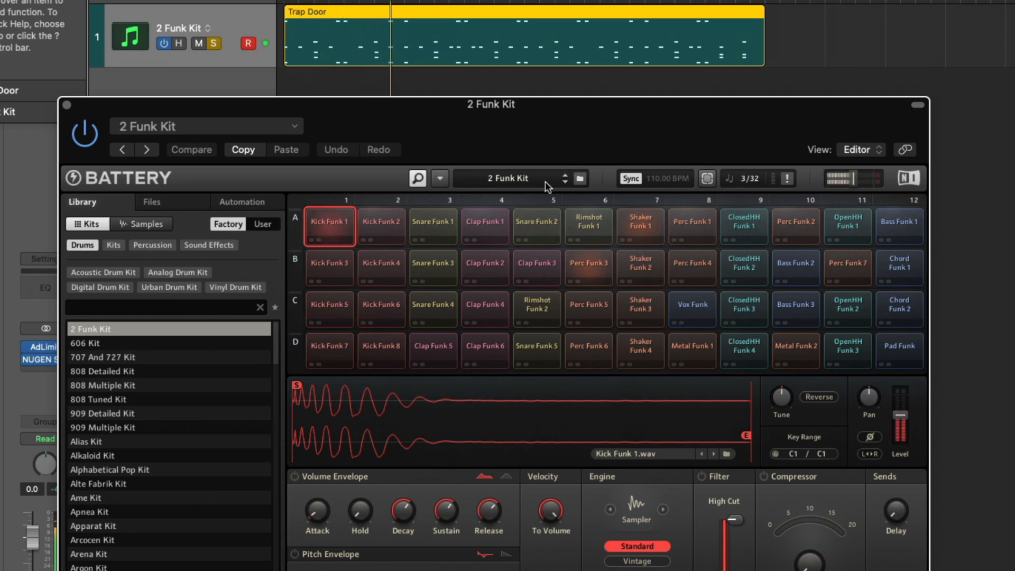
key(space)
Check the Kick Funk 1 cell's direct output choices and Battery 4's multi-output plug-in format
right_click(337, 221)
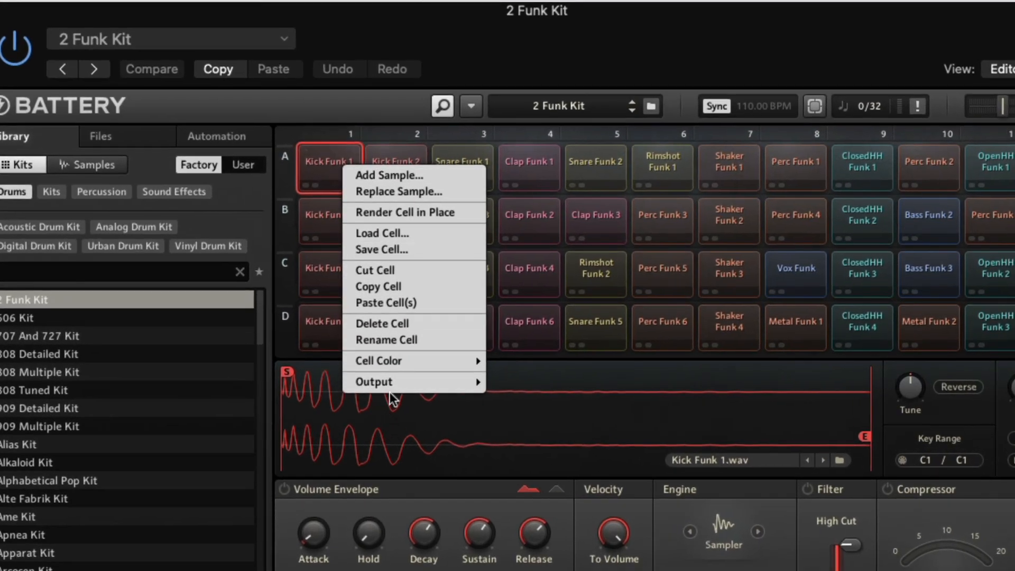
mouse_move(397, 383)
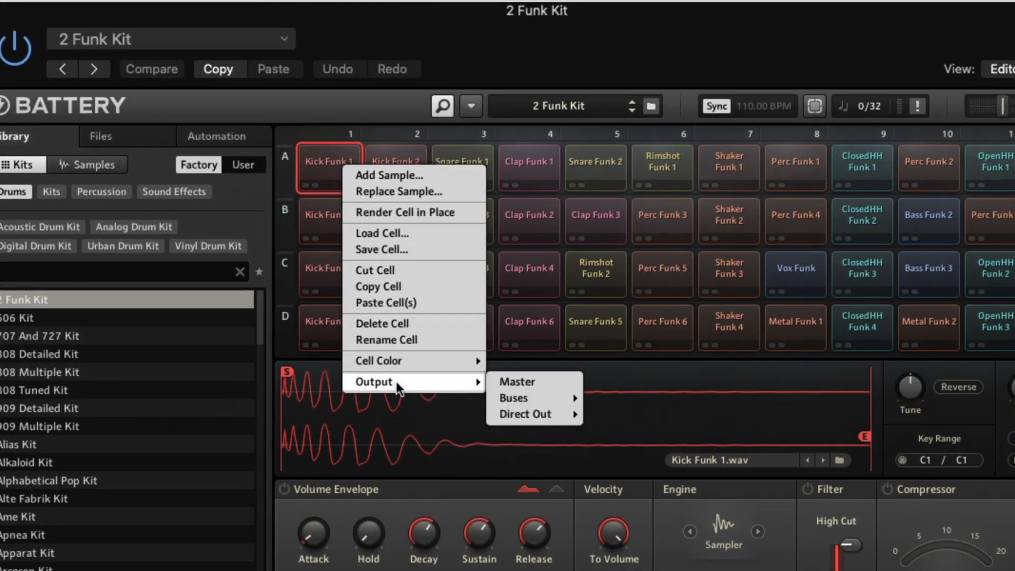
mouse_move(522, 413)
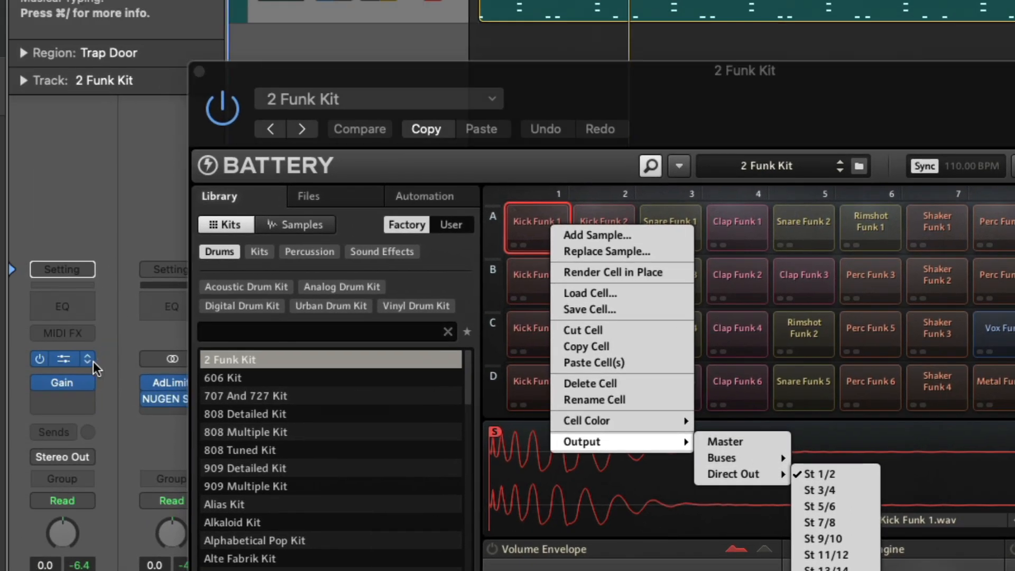
click(88, 356)
mouse_move(140, 60)
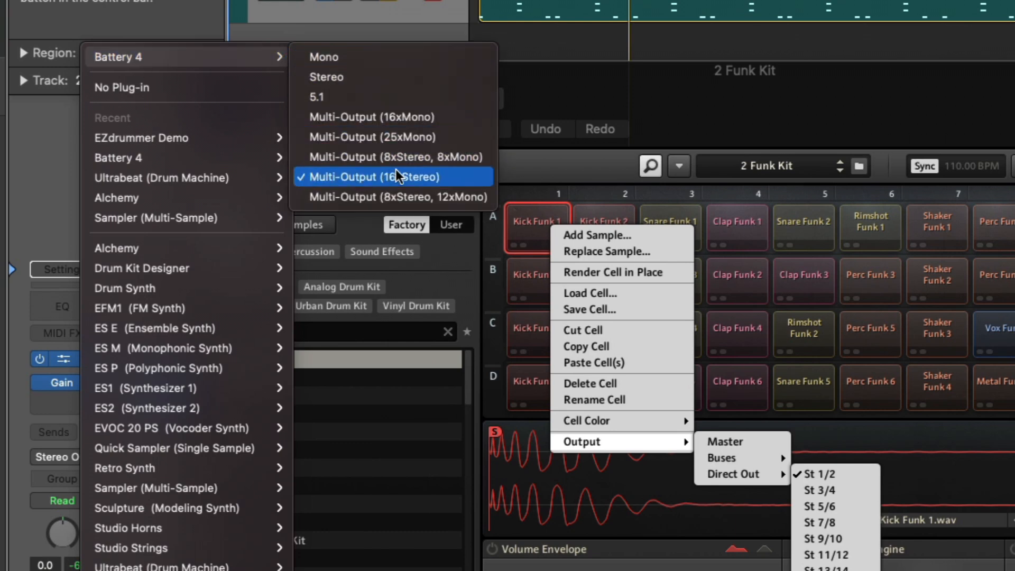
click(31, 148)
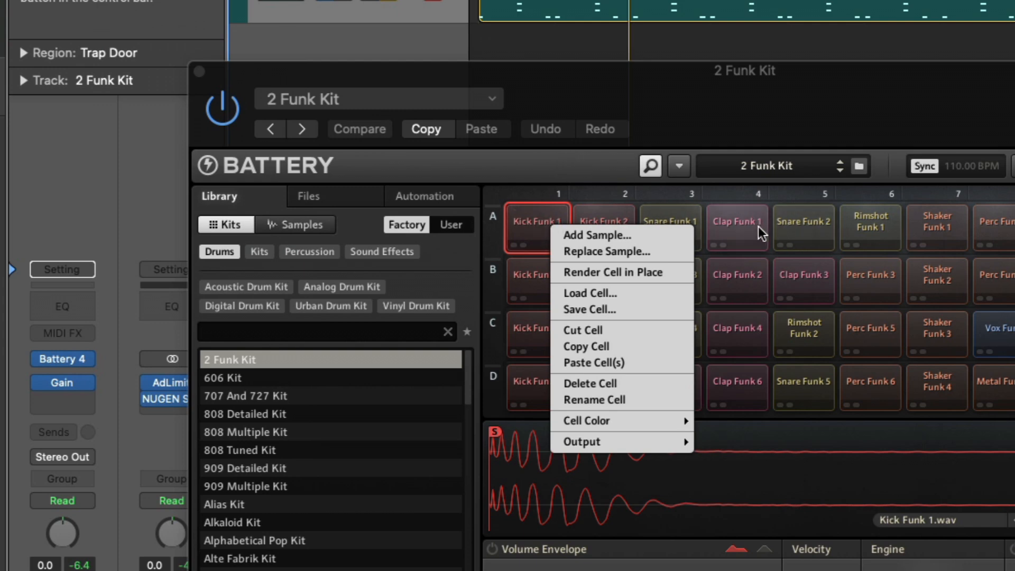
Compare the direct outputs of the Kick Funk 1 and Shaker Funk 1 cells and close the Battery 4 window
mouse_move(613, 444)
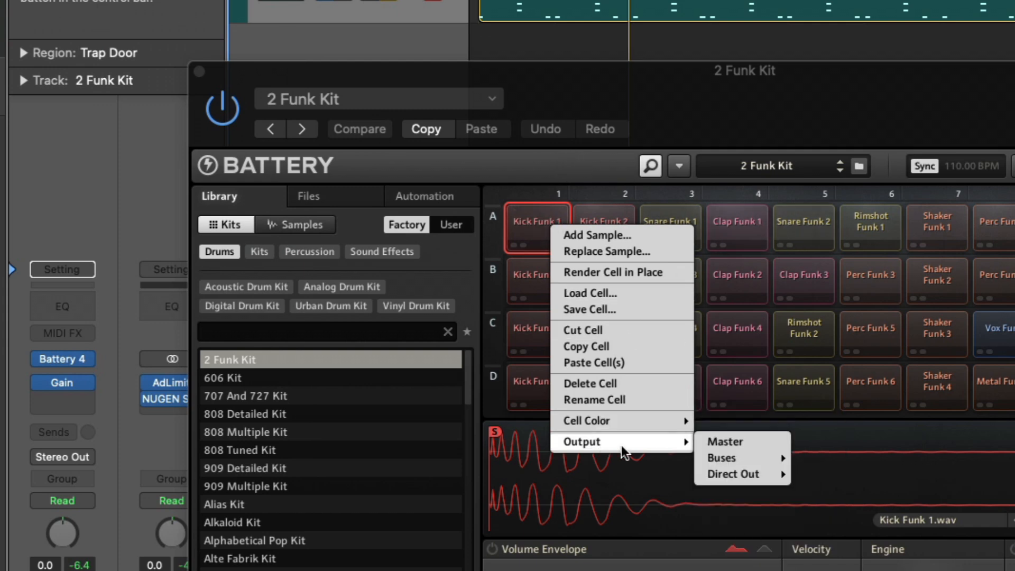
mouse_move(704, 472)
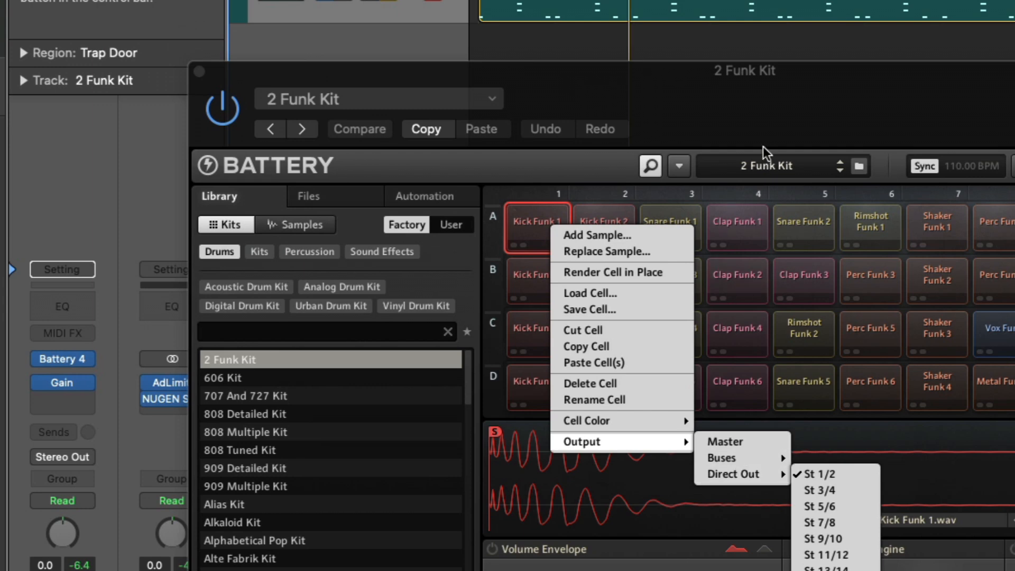
click(612, 176)
key(space)
right_click(545, 172)
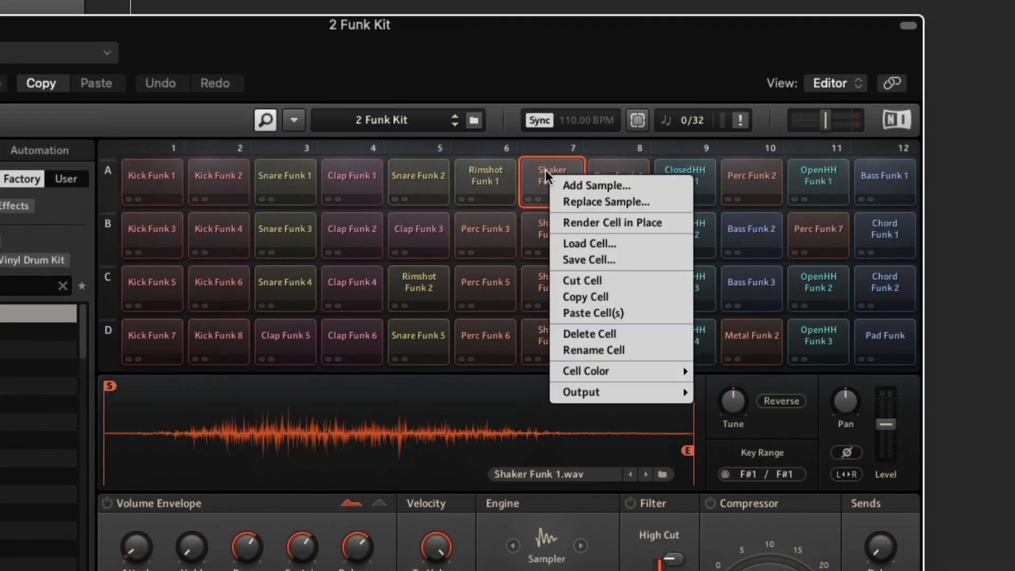
mouse_move(576, 391)
mouse_move(719, 427)
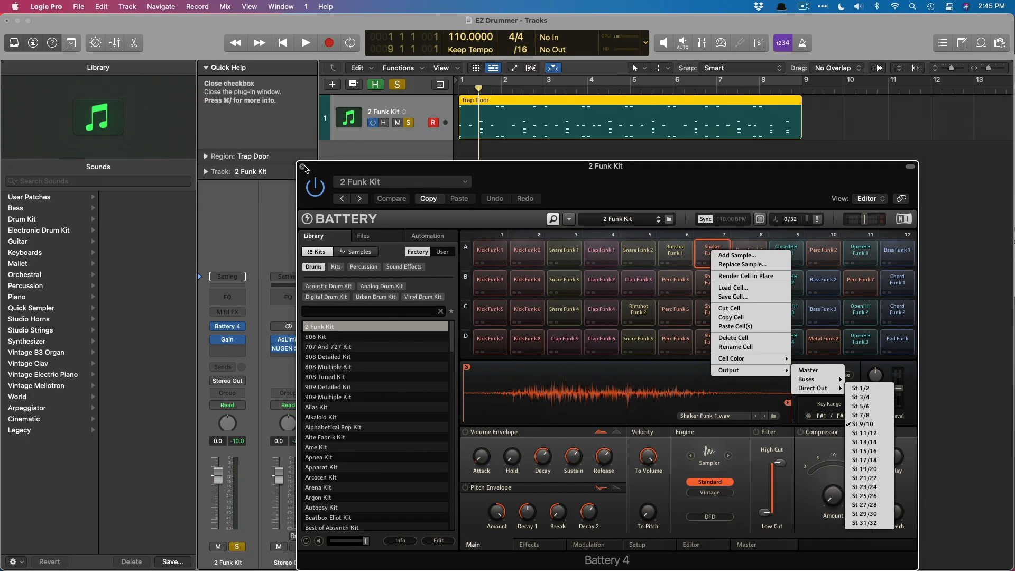
click(303, 168)
Show the mixer and add five aux channels to 2 Funk Kit for Battery outputs 3-4 to 11-12
key(x)
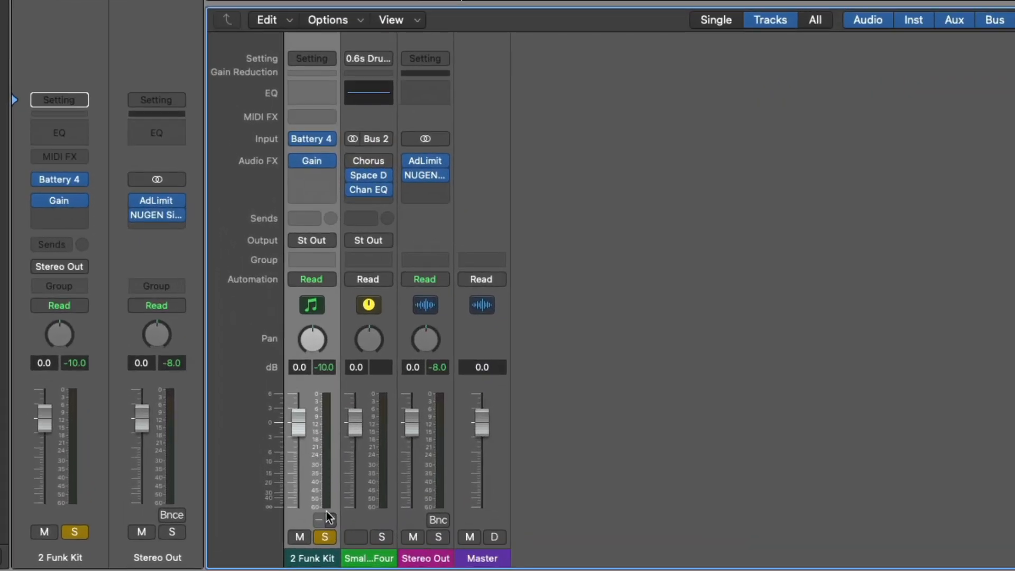
click(330, 520)
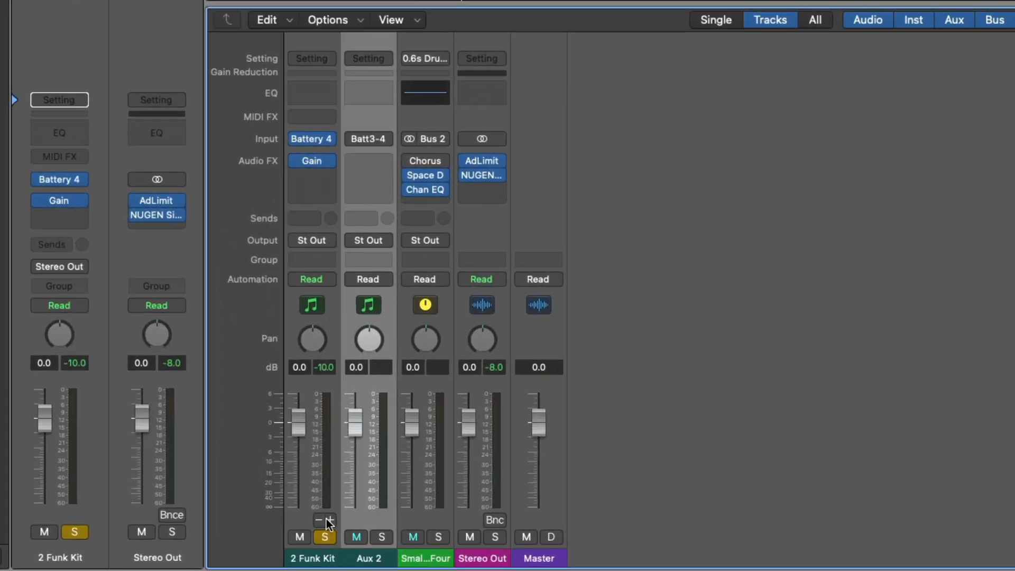
click(330, 520)
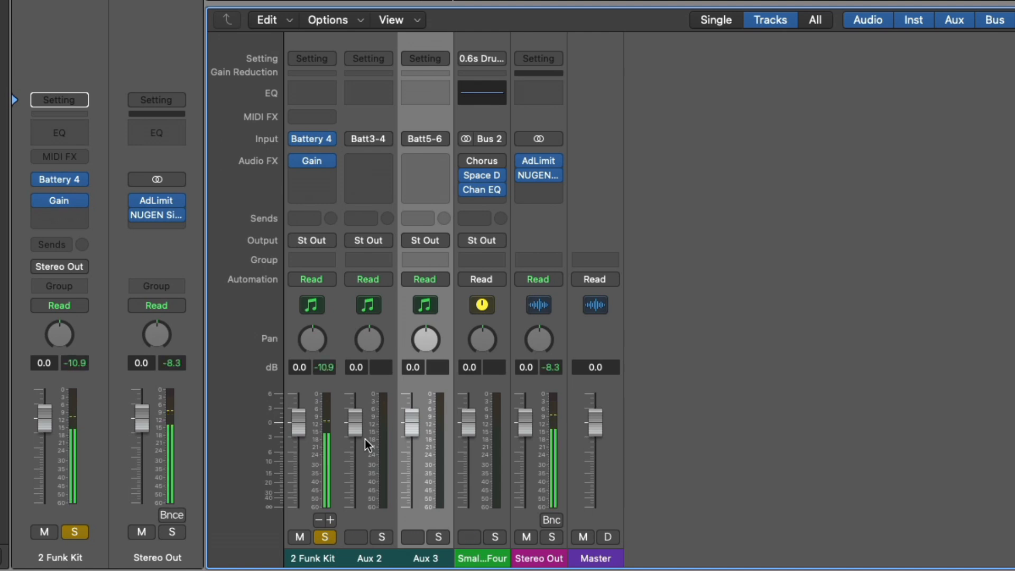
click(333, 517)
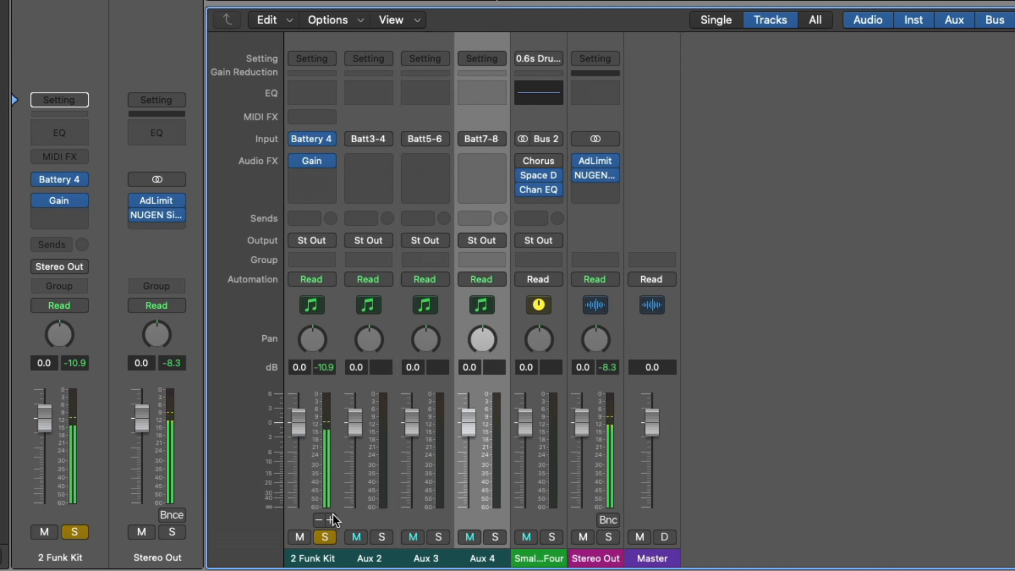
click(332, 516)
click(332, 516)
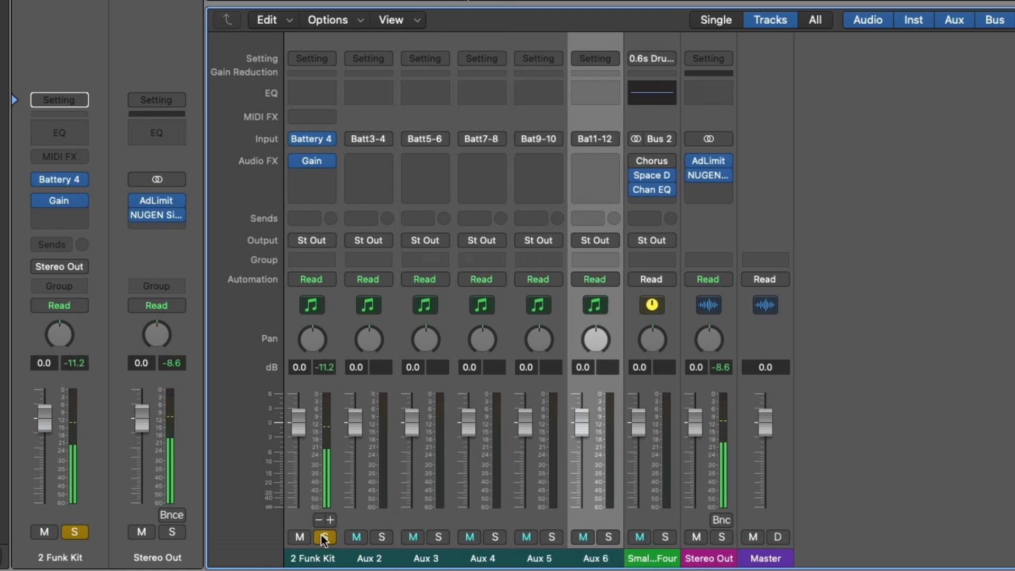
Unsolo 2 Funk Kit in the mixer and add three more aux channels for Battery outputs 13-14 to 17-18
click(323, 537)
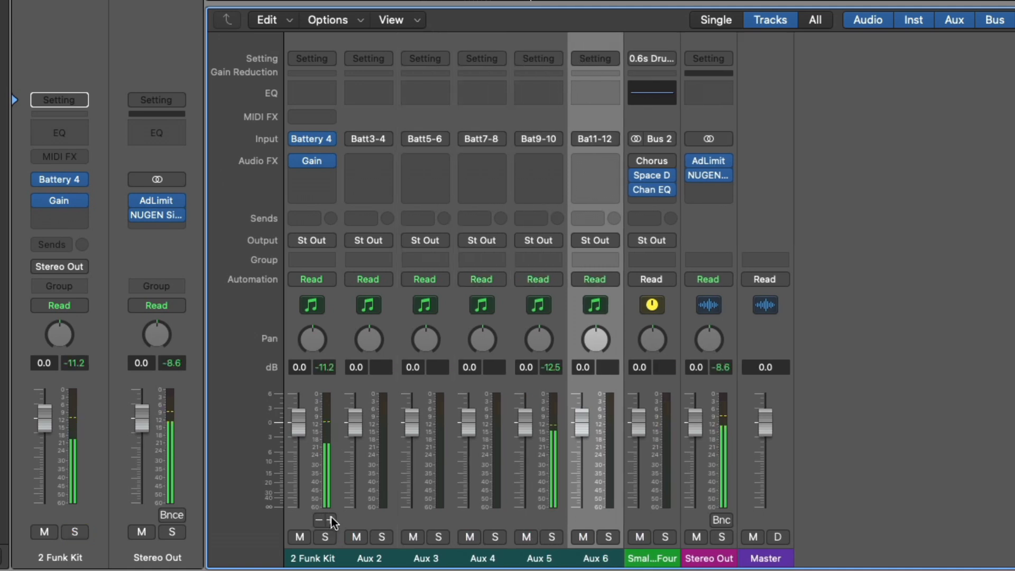
click(332, 520)
click(332, 520)
click(332, 520)
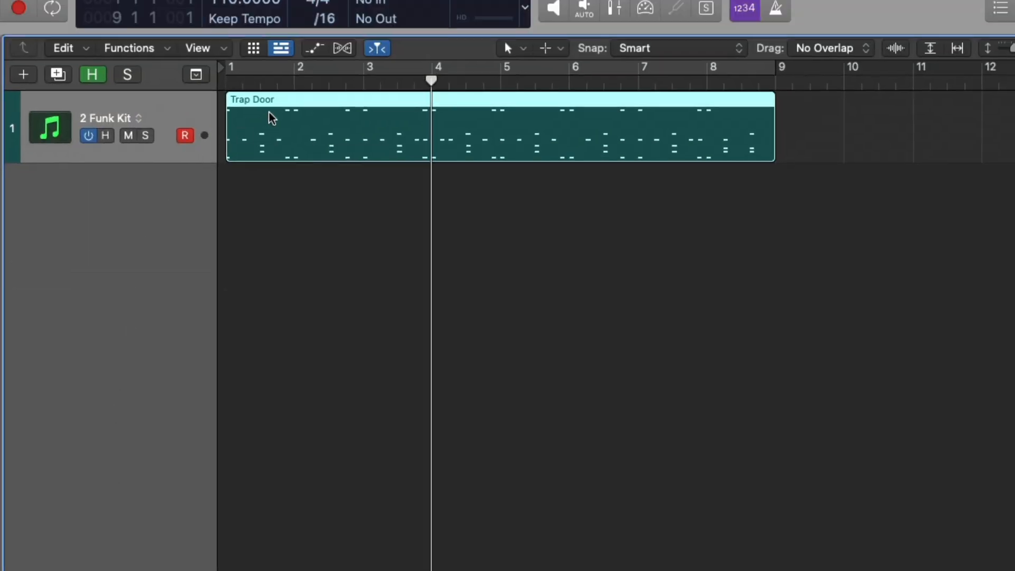
Separate the Trap Door region on the 2 Funk Kit track by note pitch
right_click(269, 117)
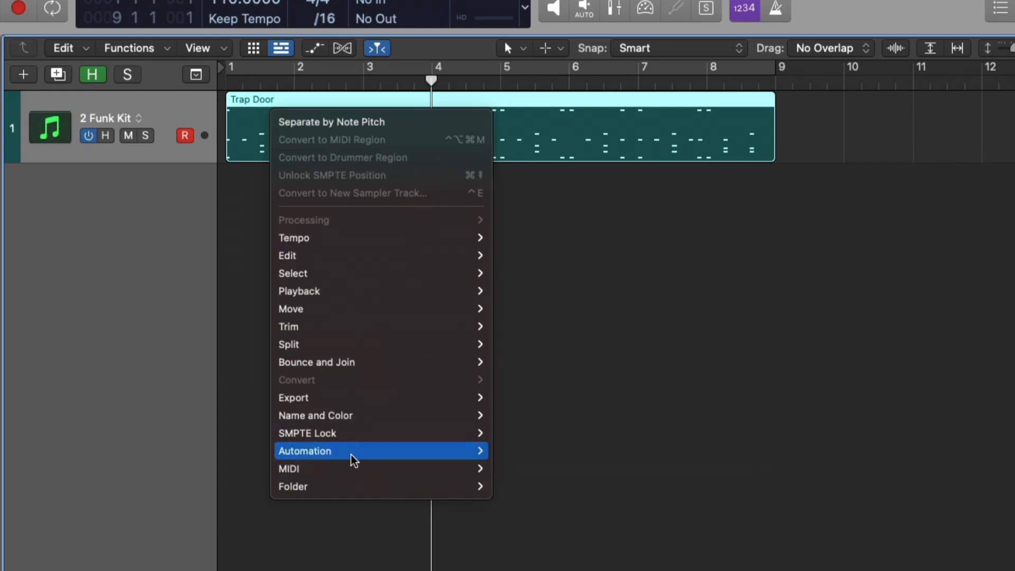
mouse_move(481, 468)
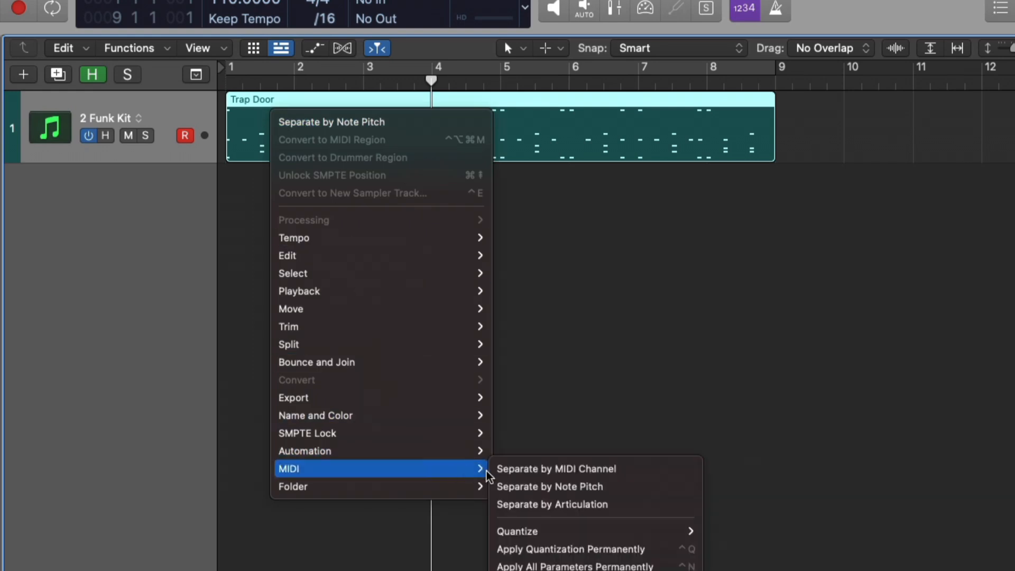
click(521, 486)
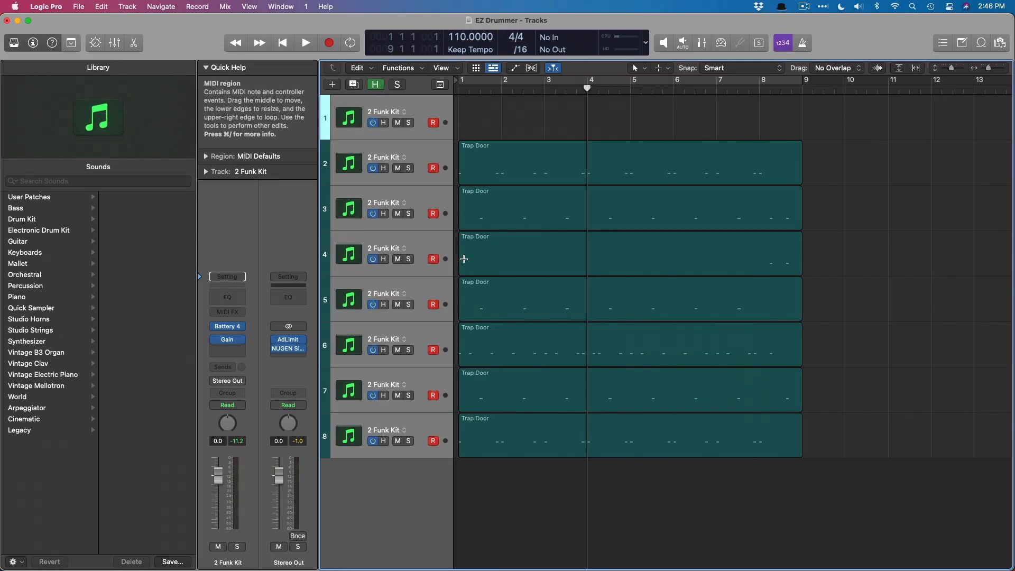
Play the separated Trap Door regions from the start and compare the 2 Funk Kit tracks with the Battery channels in the mixer
key(Return)
key(x)
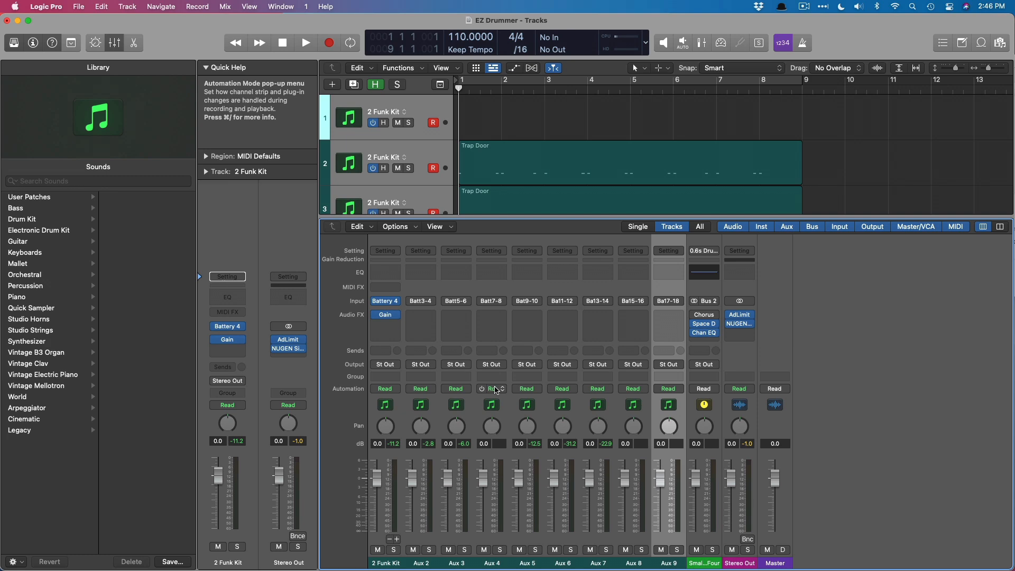
key(x)
key(space)
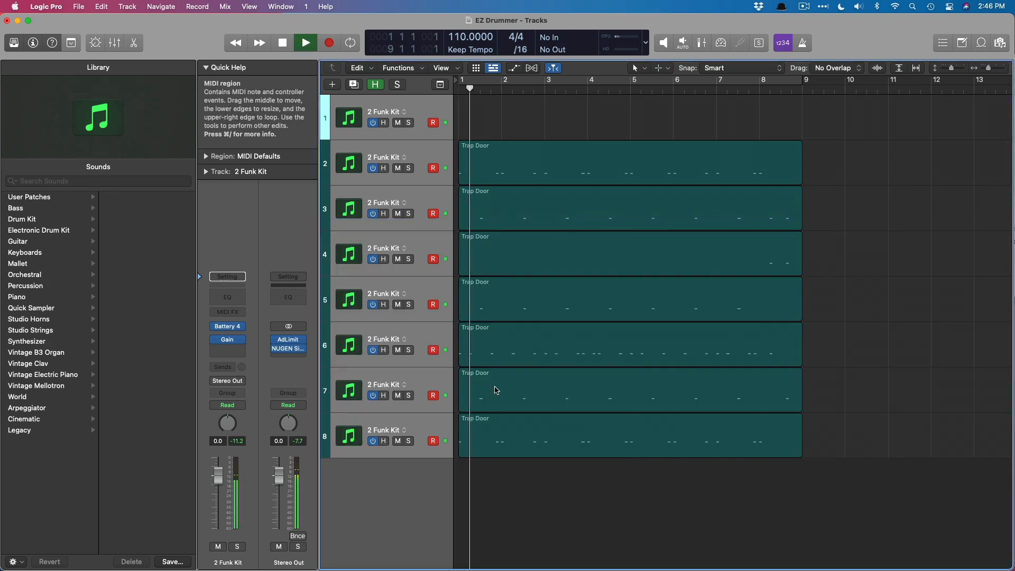
key(x)
key(x)
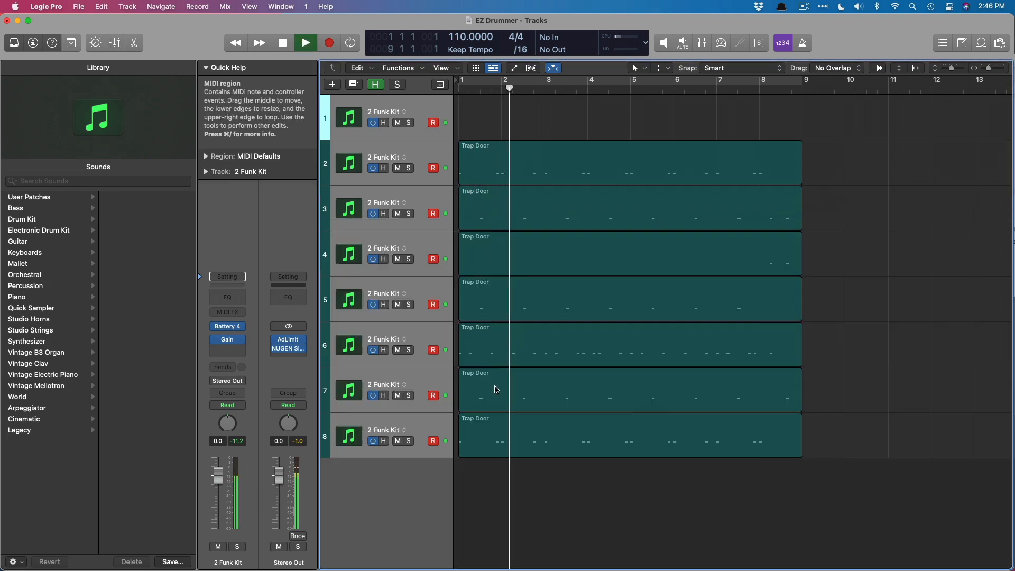
key(space)
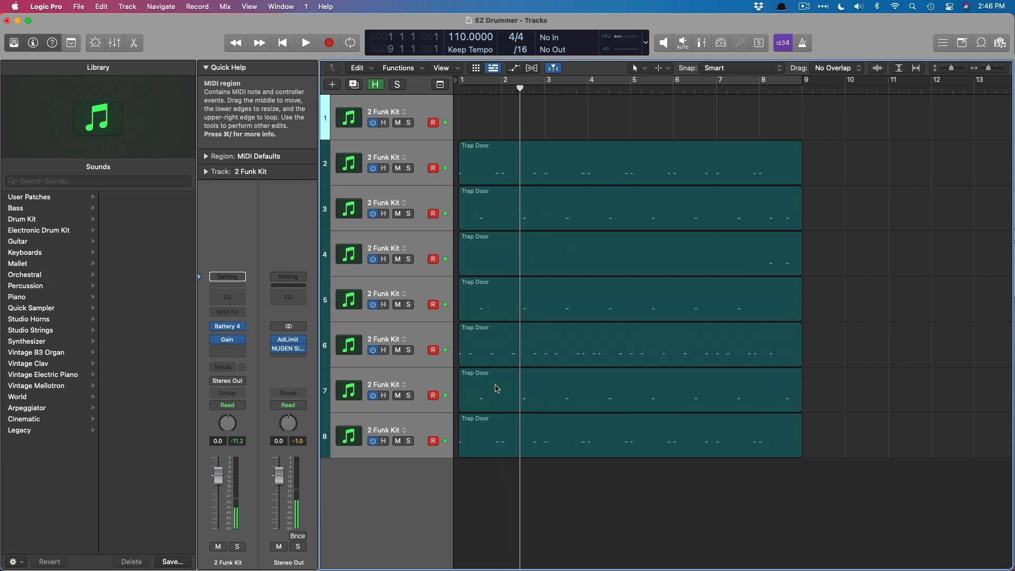